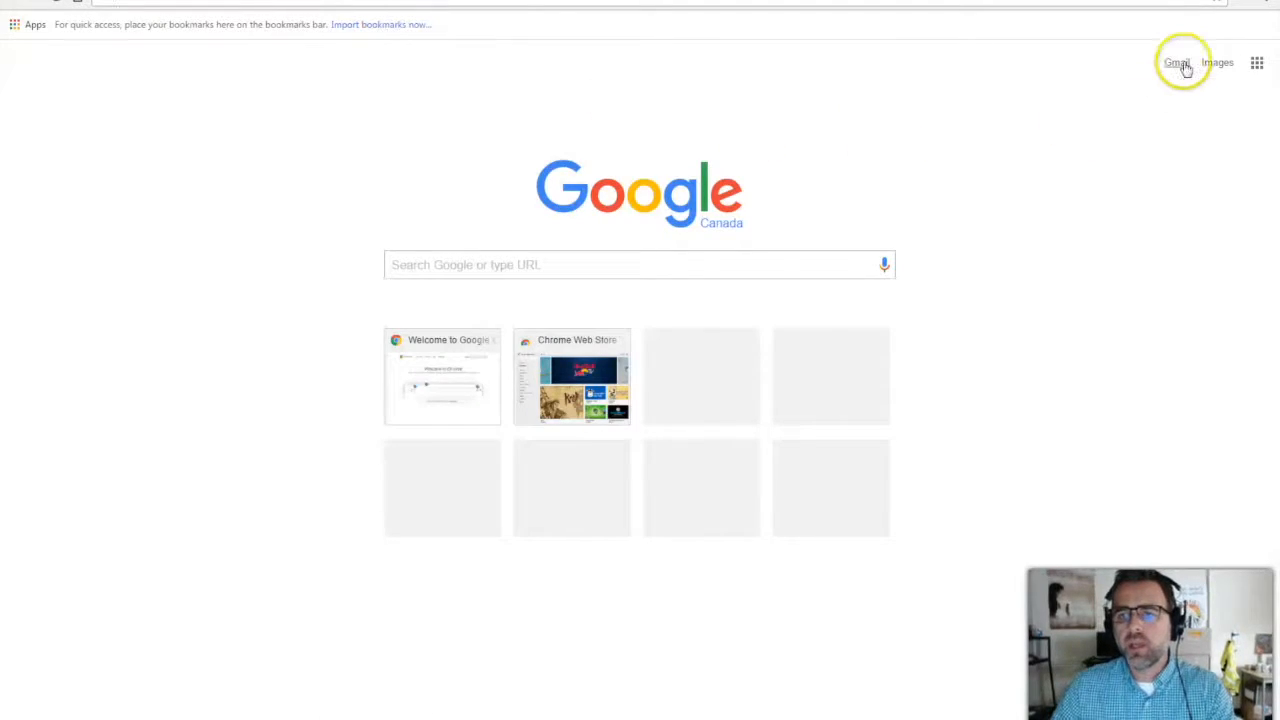
Open Gmail and sign in through the board portal's Google Apps4Edu tile.
{"action": "left_click", "coordinate": [1180, 64]}
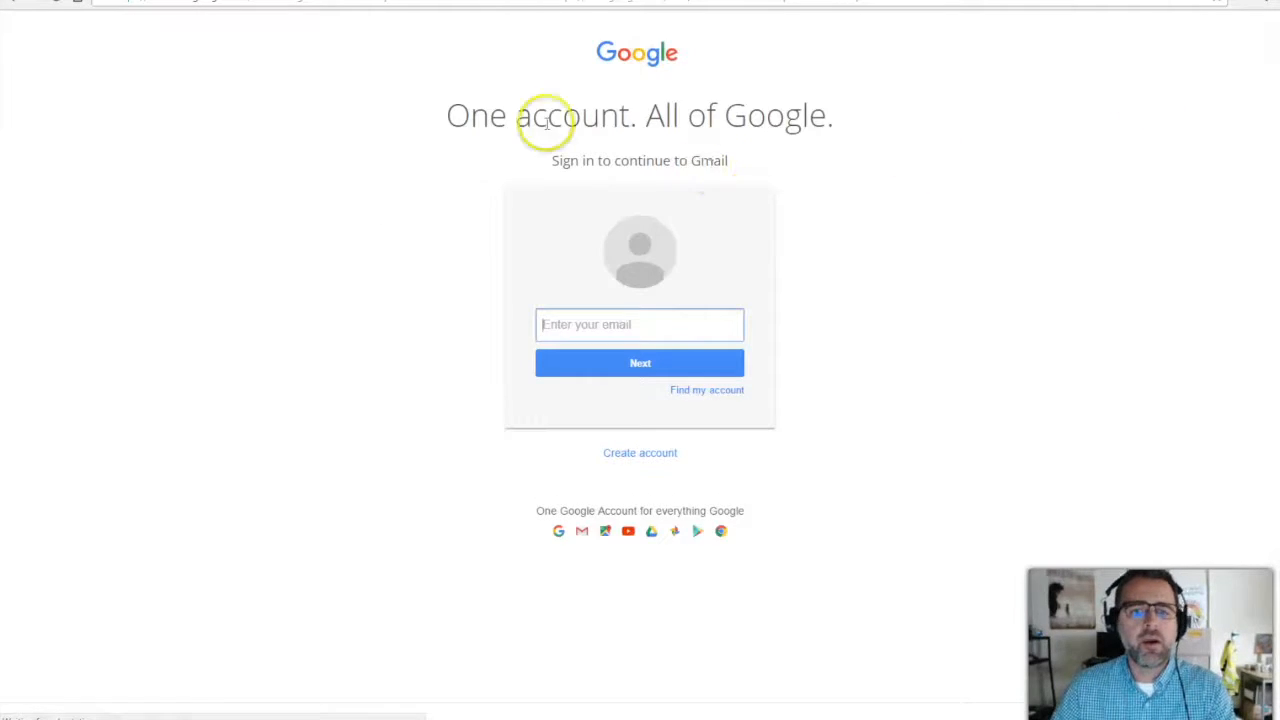
{"action": "left_click", "coordinate": [243, 0]}
{"action": "left_click", "coordinate": [469, 244]}
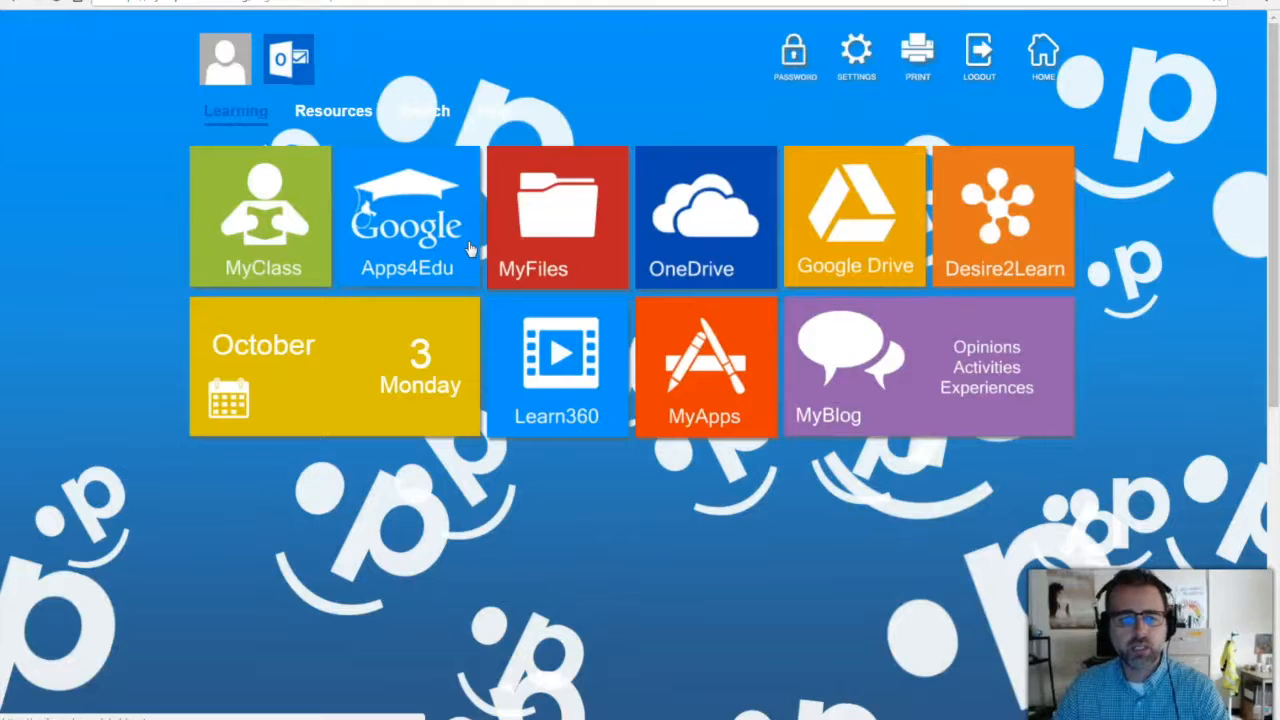
{"action": "left_click", "coordinate": [403, 248]}
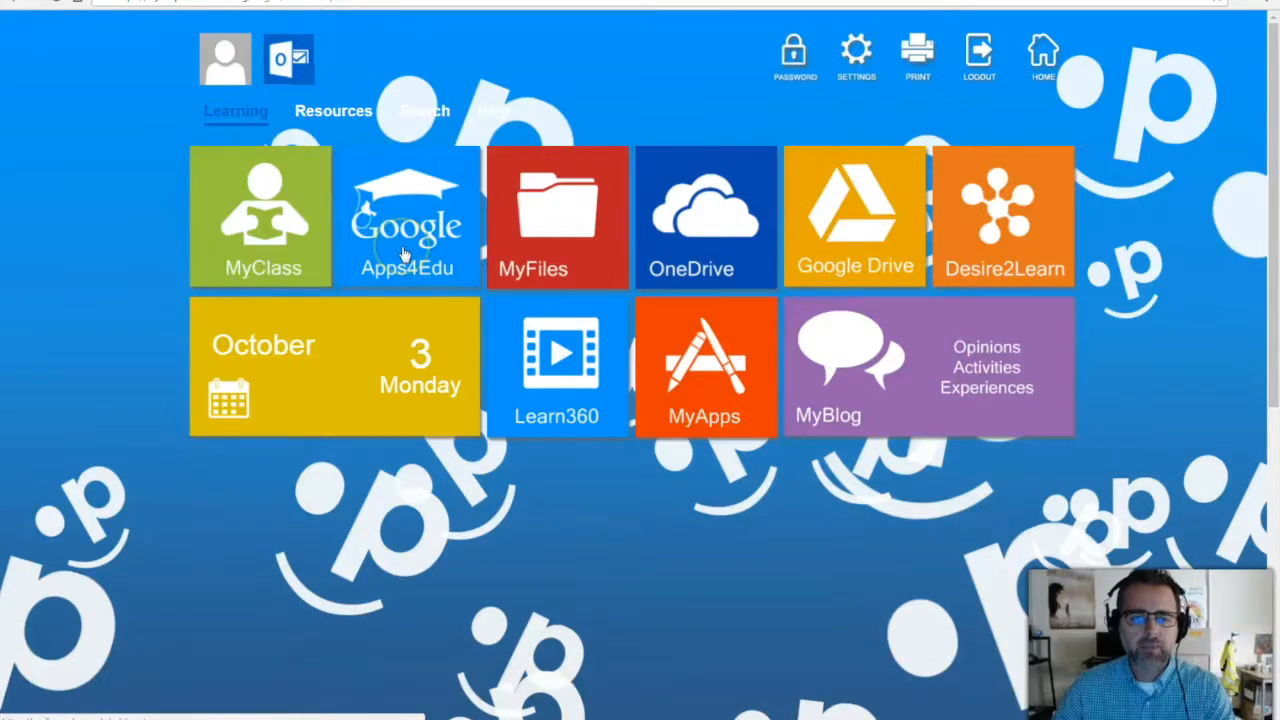
{"action": "left_click", "coordinate": [403, 250]}
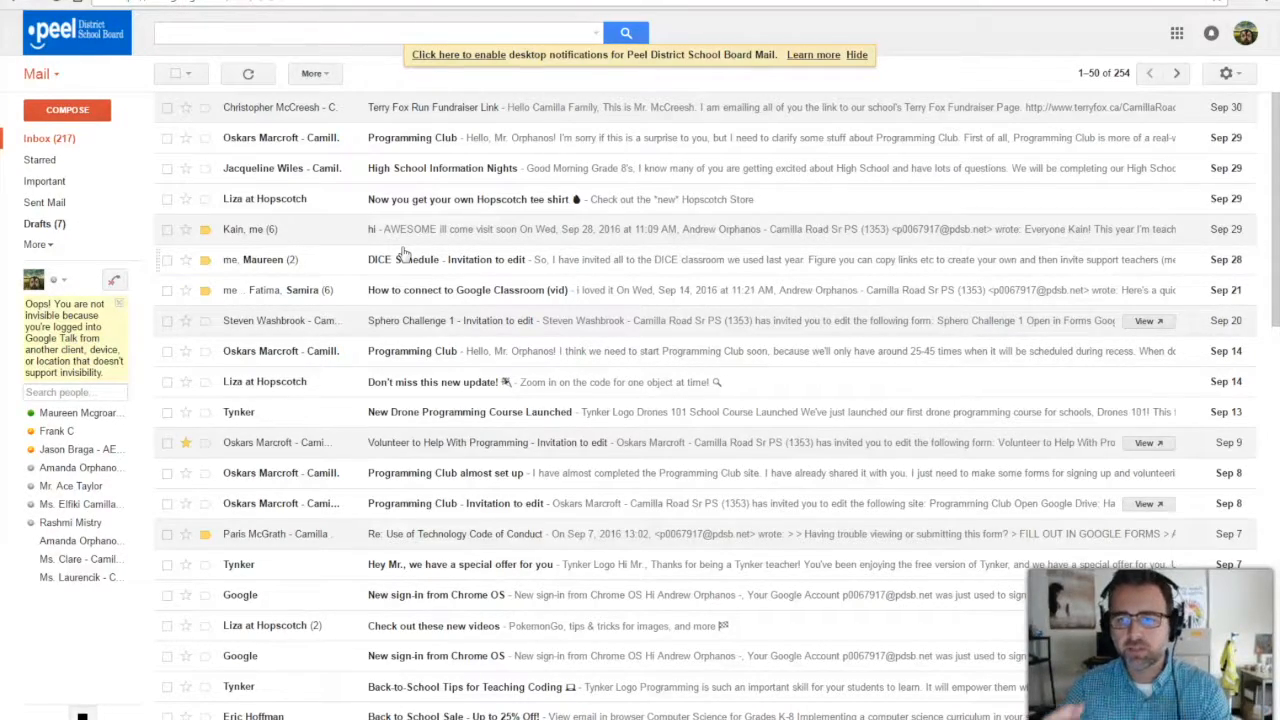
Launch Google Classroom from the More section of the Google apps grid.
{"action": "left_click", "coordinate": [1177, 34]}
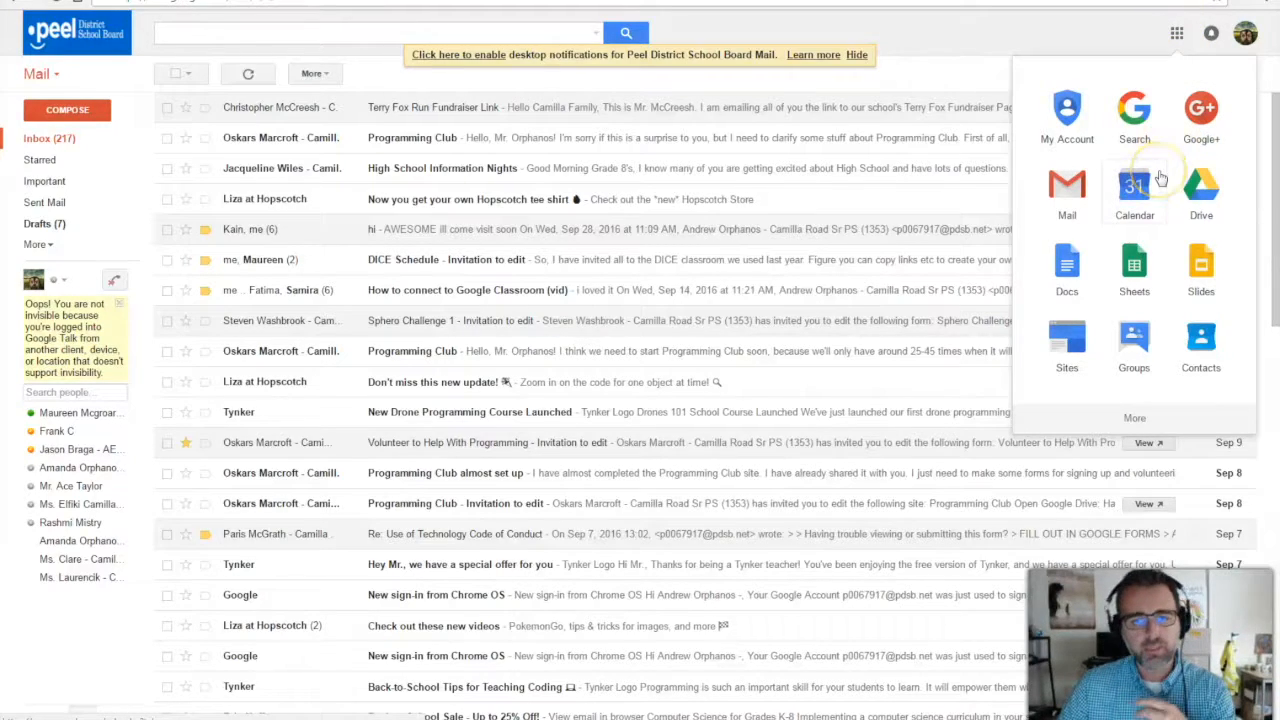
{"action": "left_click", "coordinate": [1200, 210]}
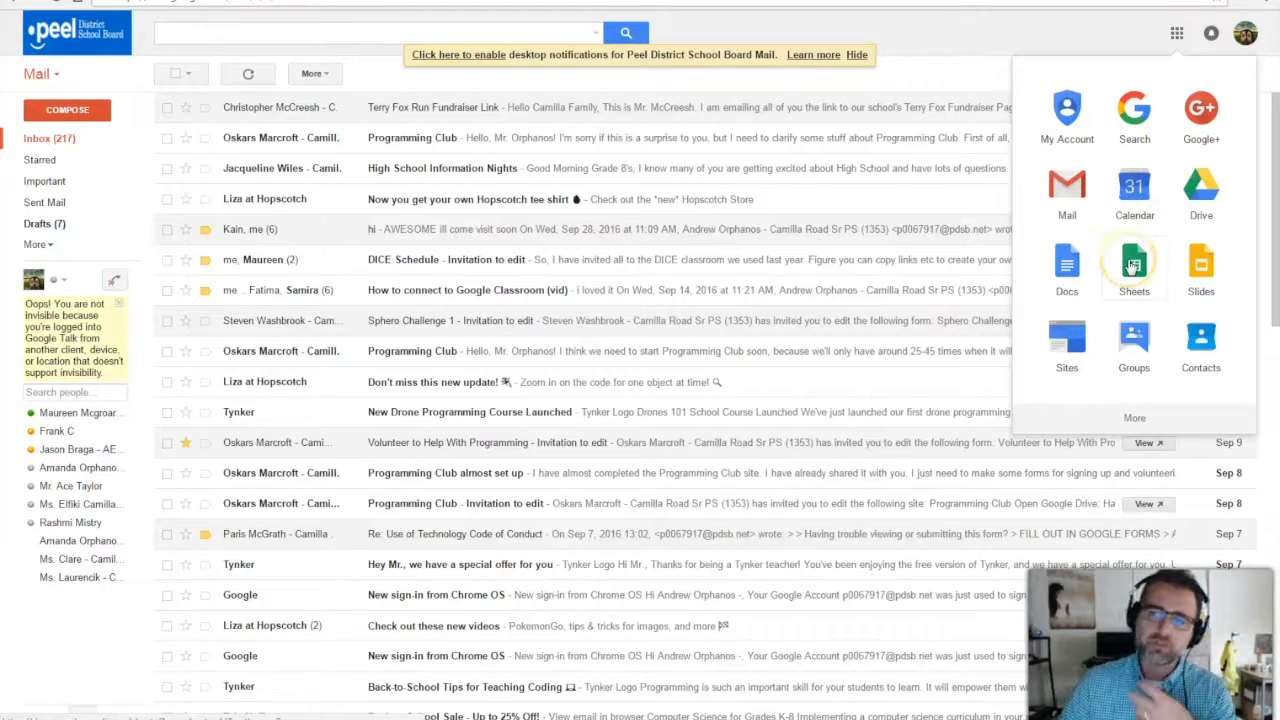
{"action": "left_click", "coordinate": [1134, 417]}
{"action": "left_click", "coordinate": [1070, 443]}
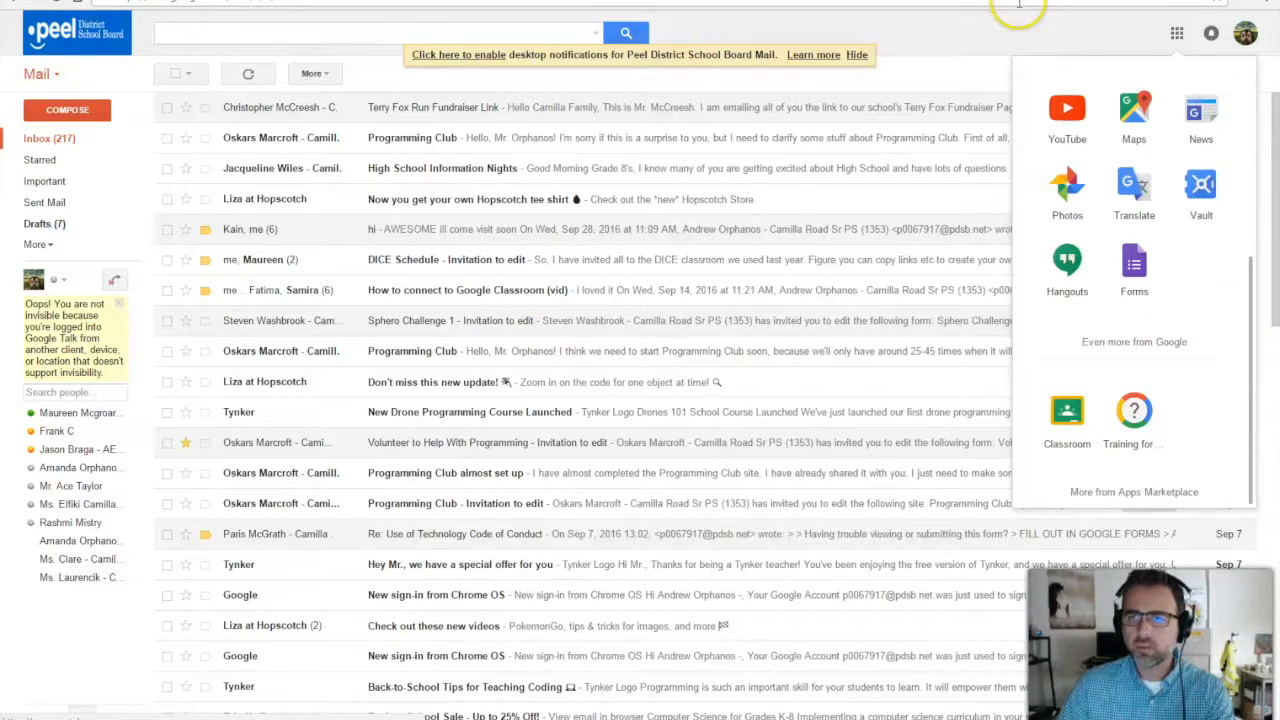
{"action": "left_click", "coordinate": [1005, 42]}
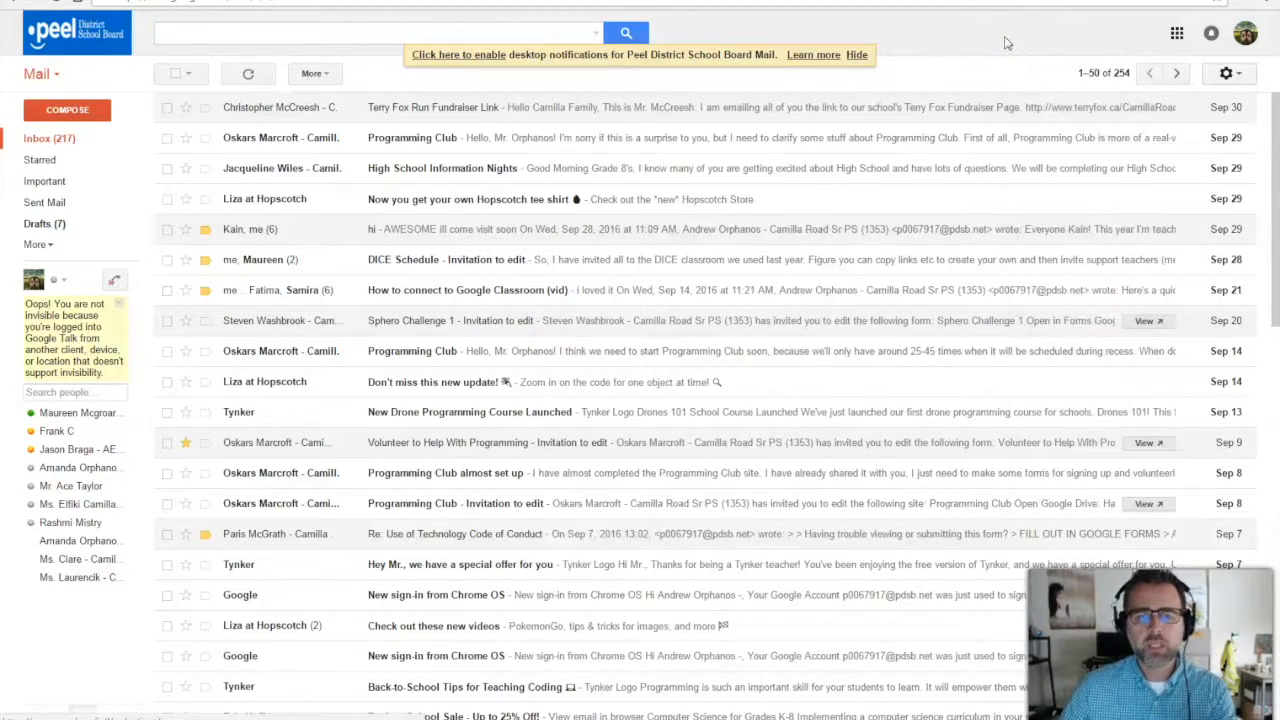
{"action": "left_click", "coordinate": [1177, 34]}
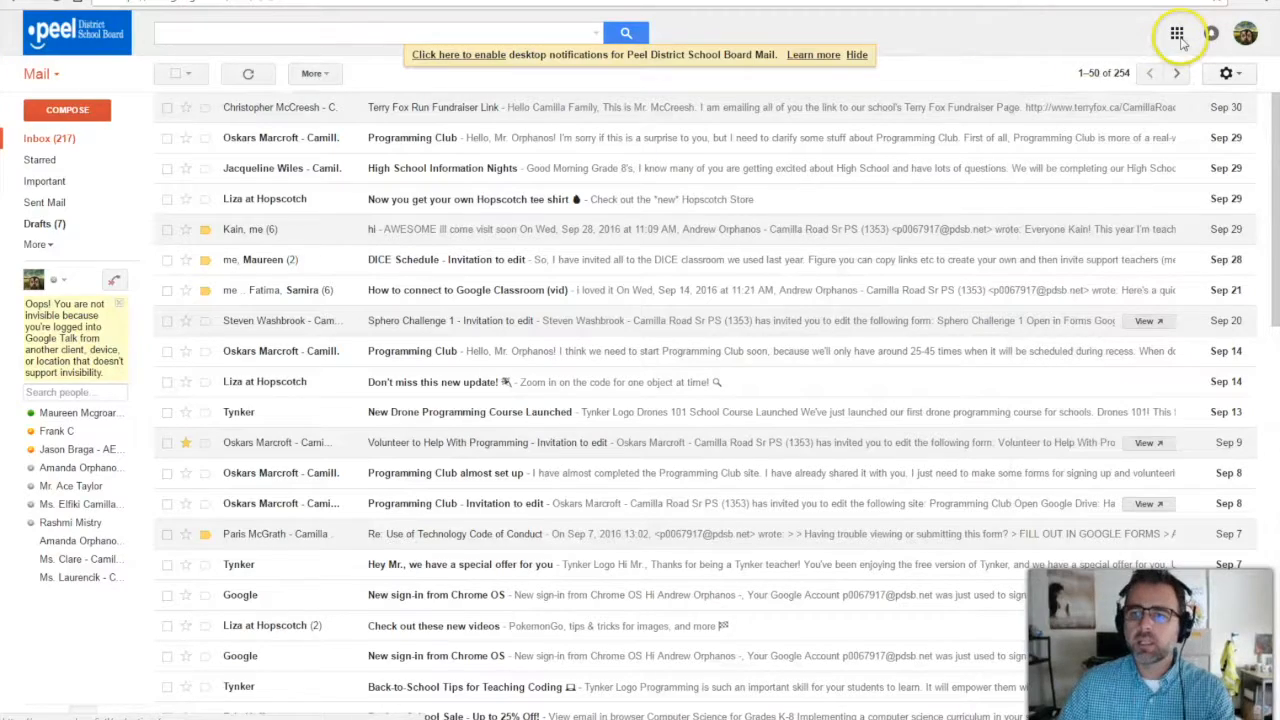
{"action": "left_click", "coordinate": [1180, 38]}
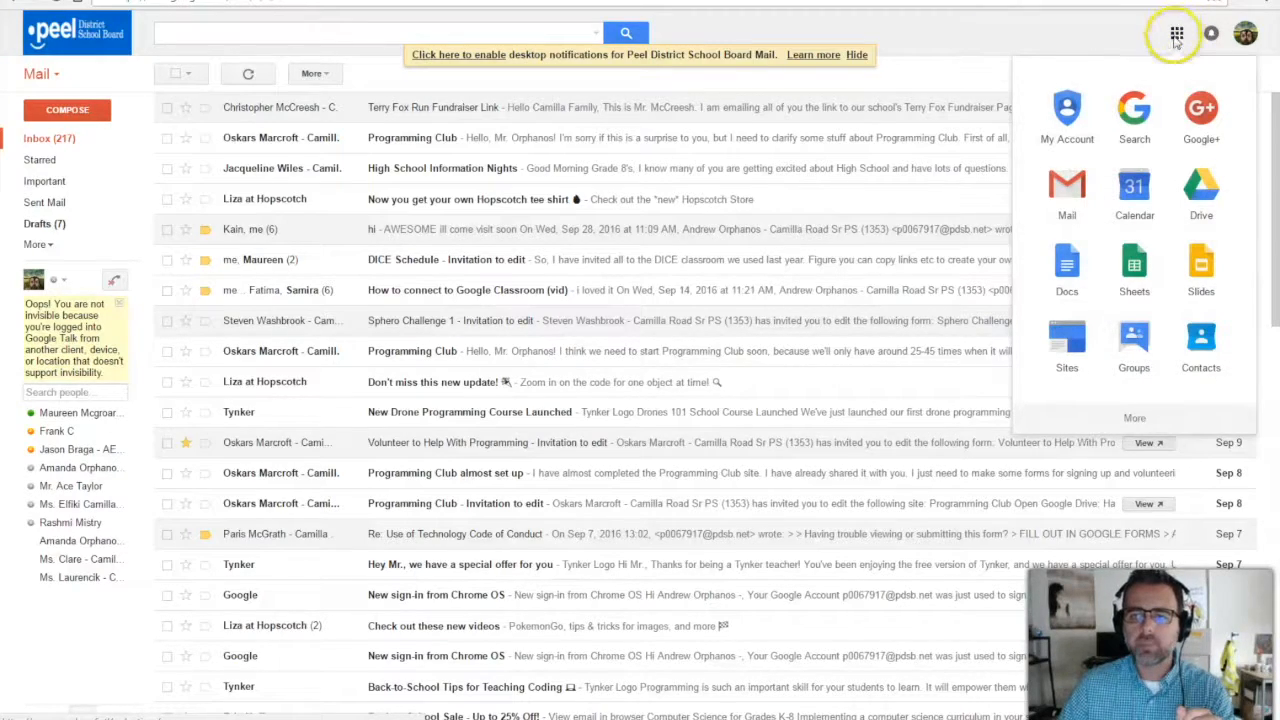
{"action": "left_click", "coordinate": [1135, 420]}
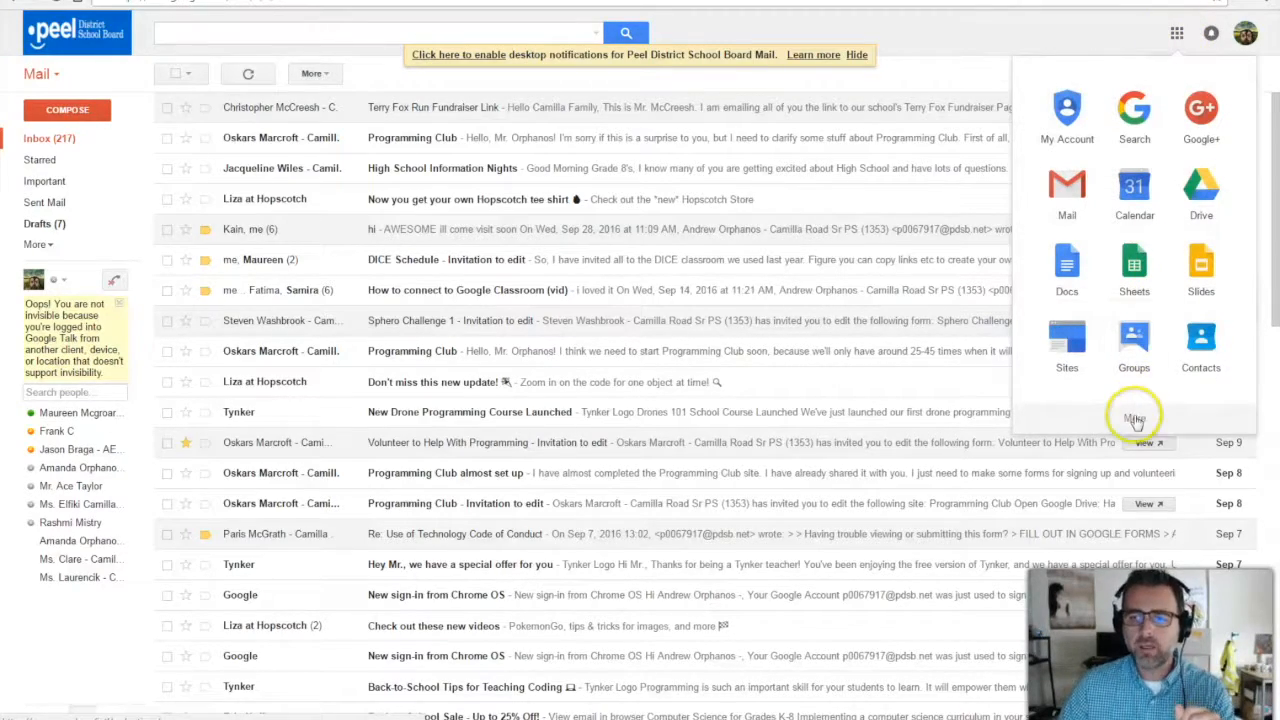
{"action": "left_click", "coordinate": [1070, 414]}
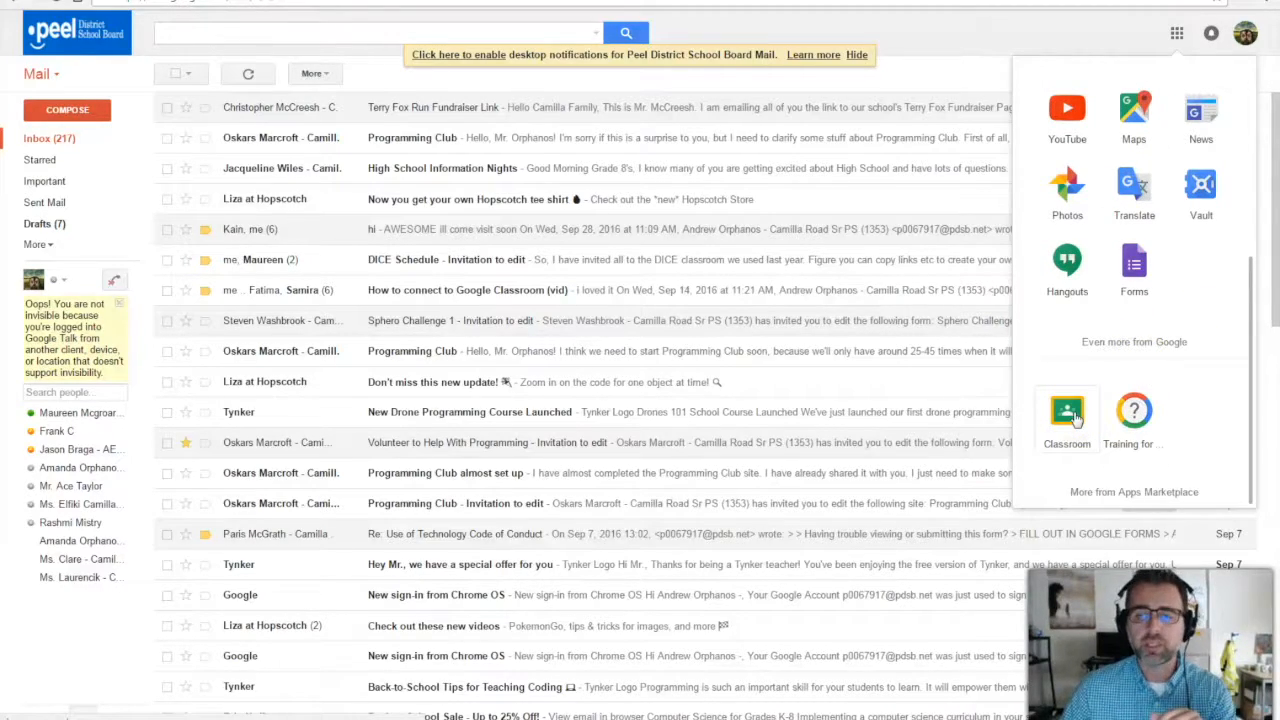
{"action": "left_click", "coordinate": [1076, 418]}
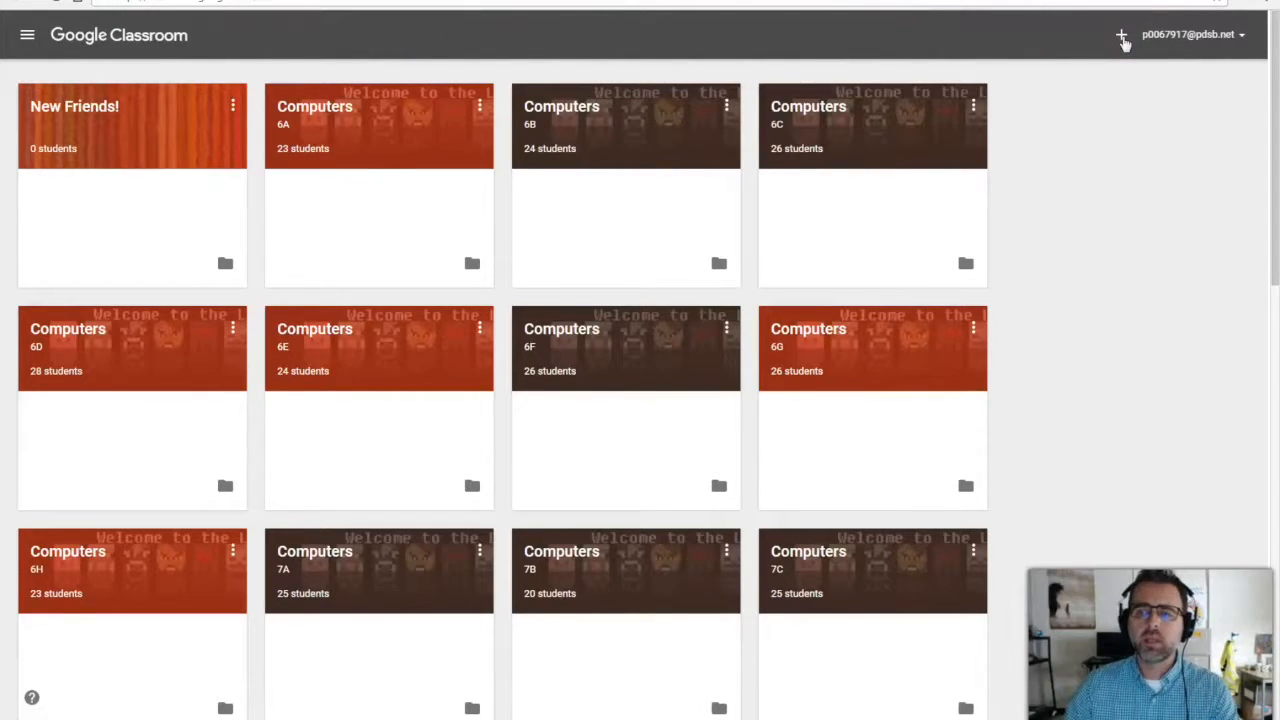
{"action": "left_click", "coordinate": [1122, 37]}
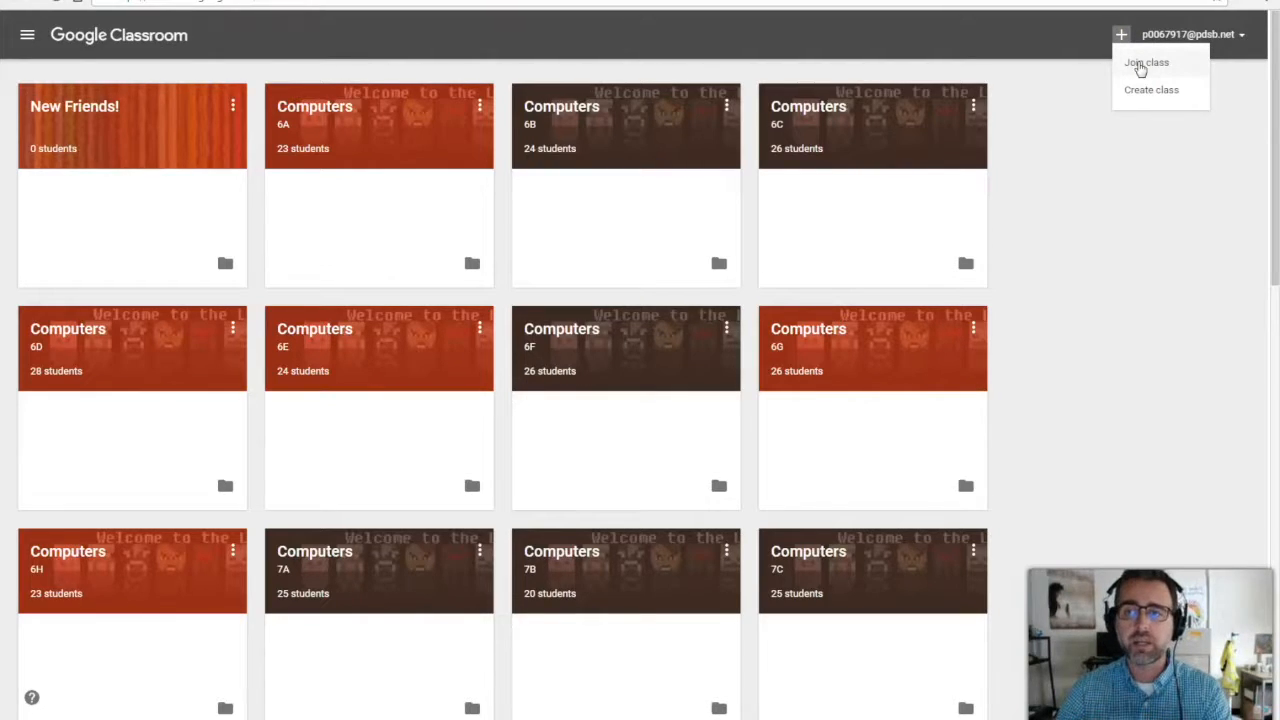
{"action": "left_click", "coordinate": [1140, 64]}
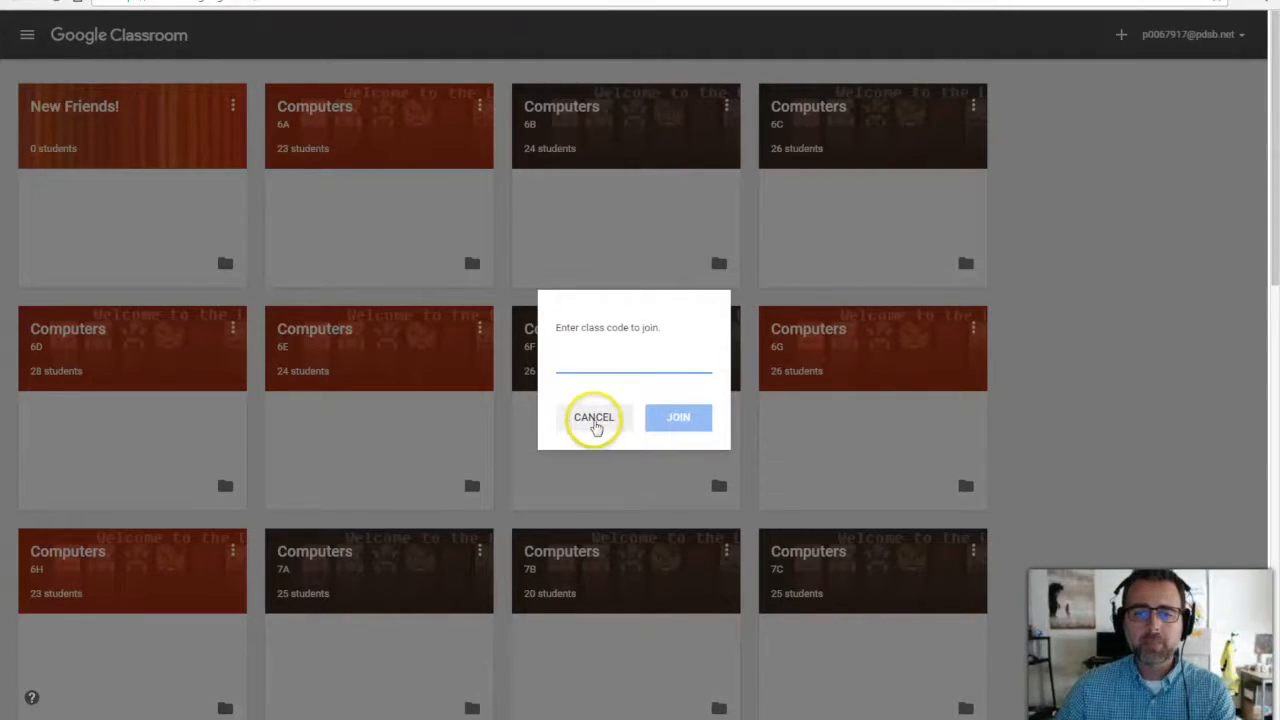
{"action": "left_click", "coordinate": [594, 420]}
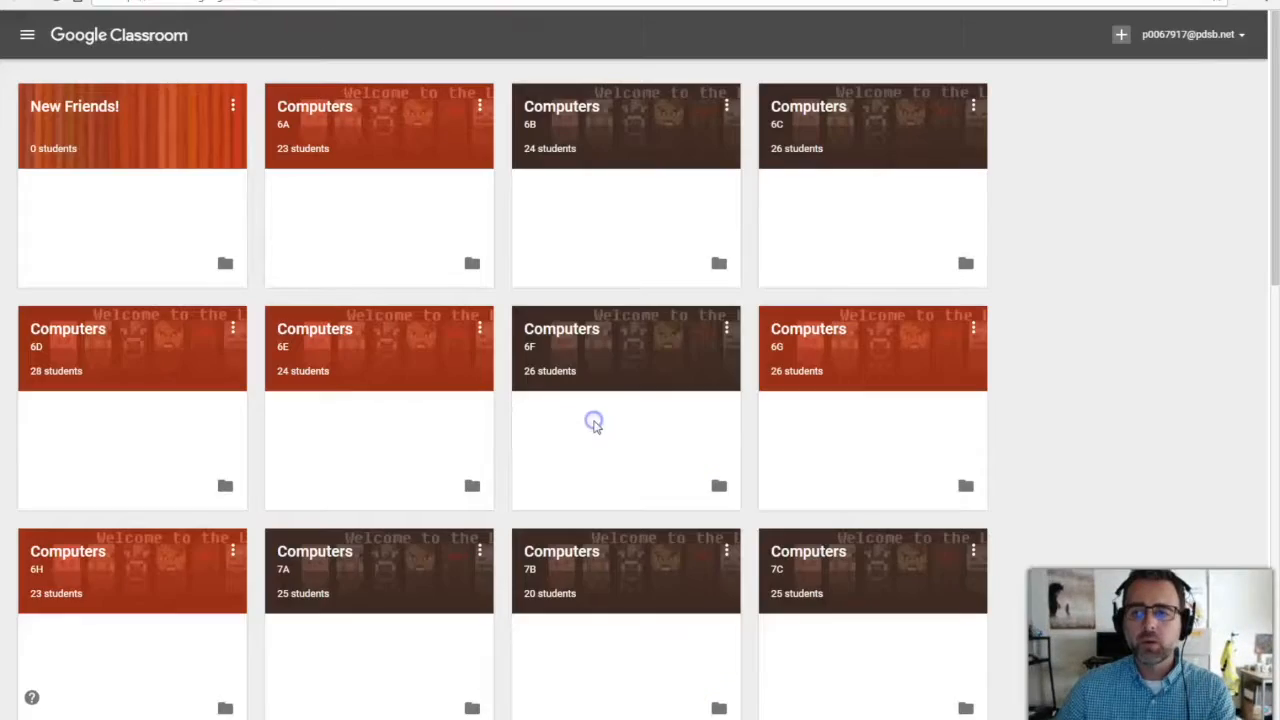
{"action": "left_click", "coordinate": [1120, 36]}
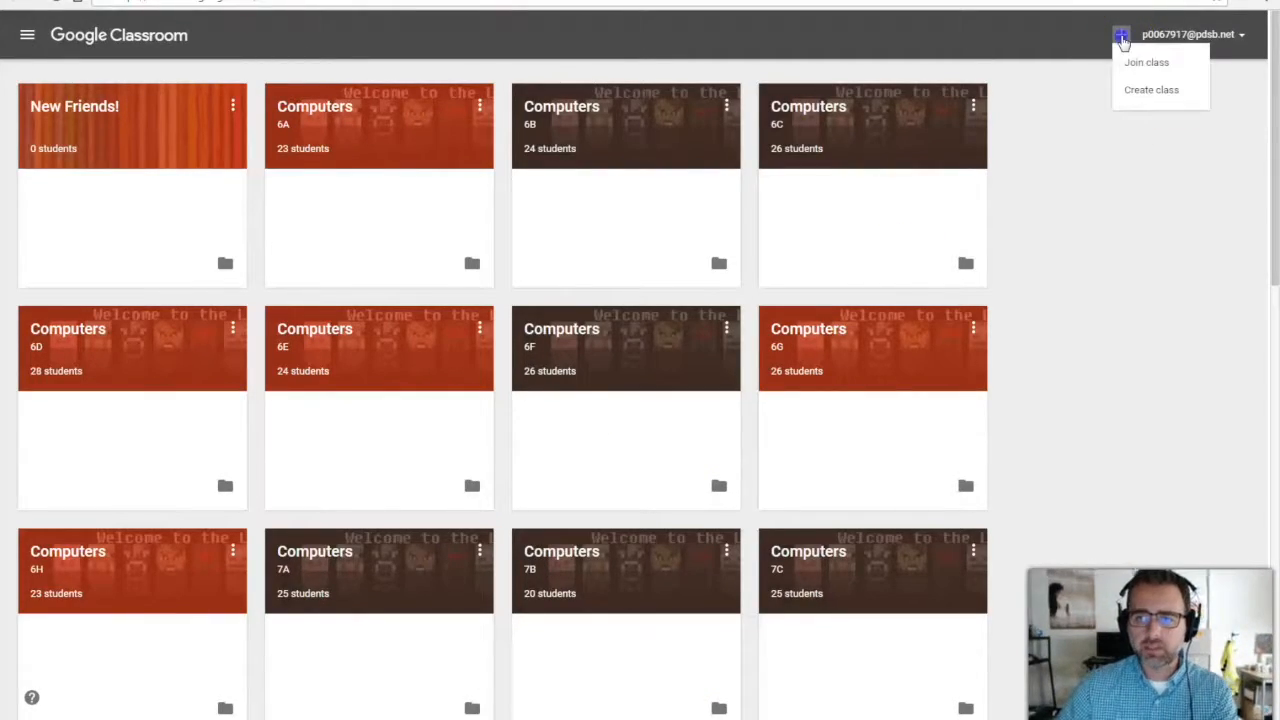
{"action": "left_click", "coordinate": [1151, 95]}
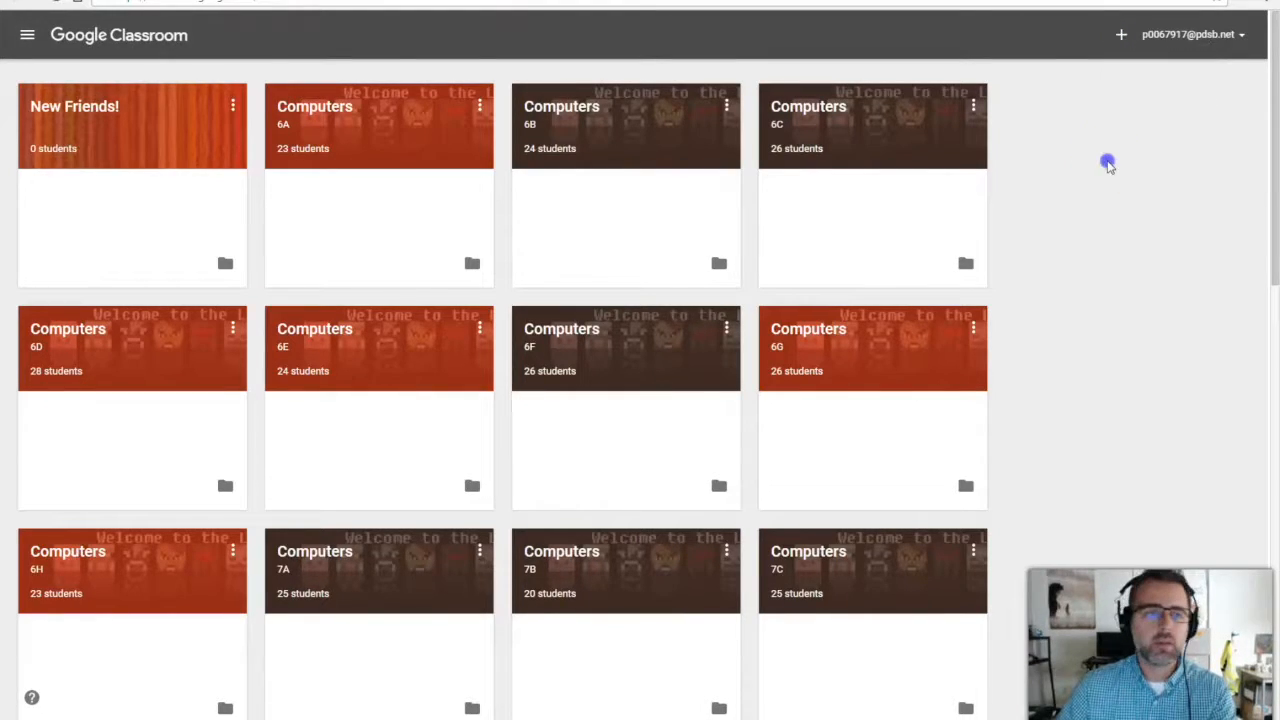
{"action": "left_click", "coordinate": [27, 35]}
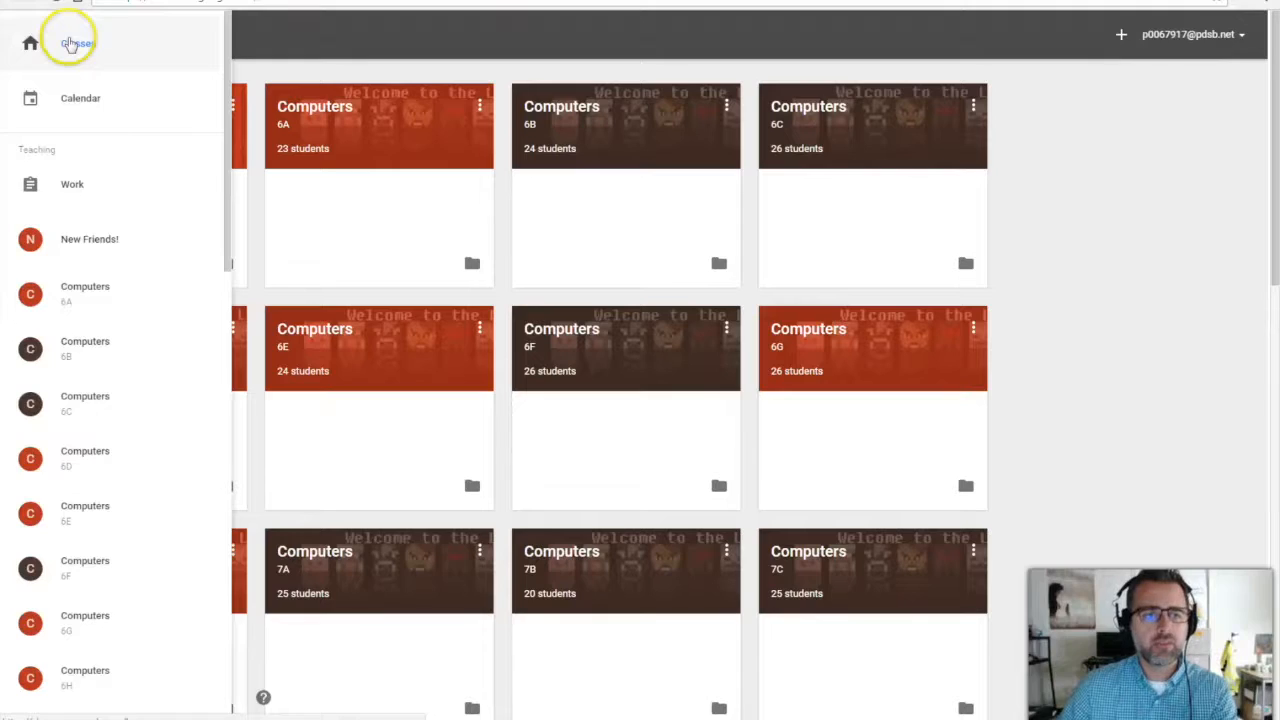
{"action": "left_click", "coordinate": [76, 46]}
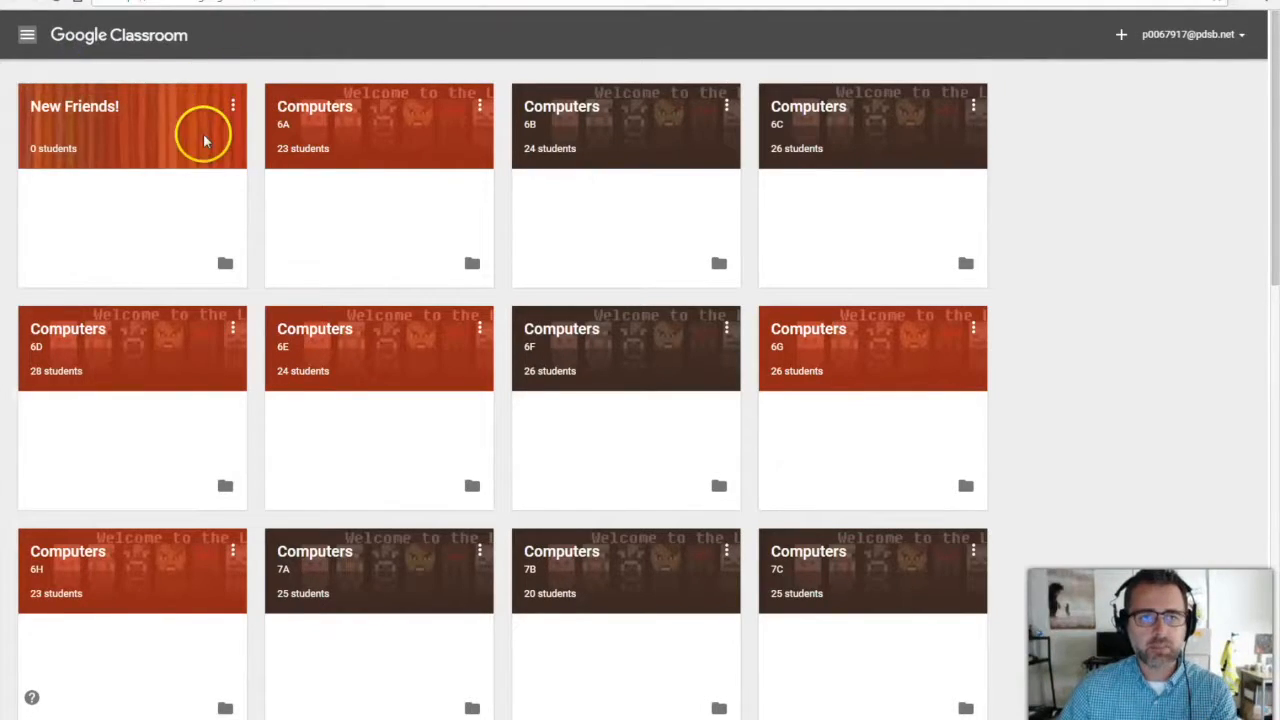
{"action": "left_click", "coordinate": [26, 34]}
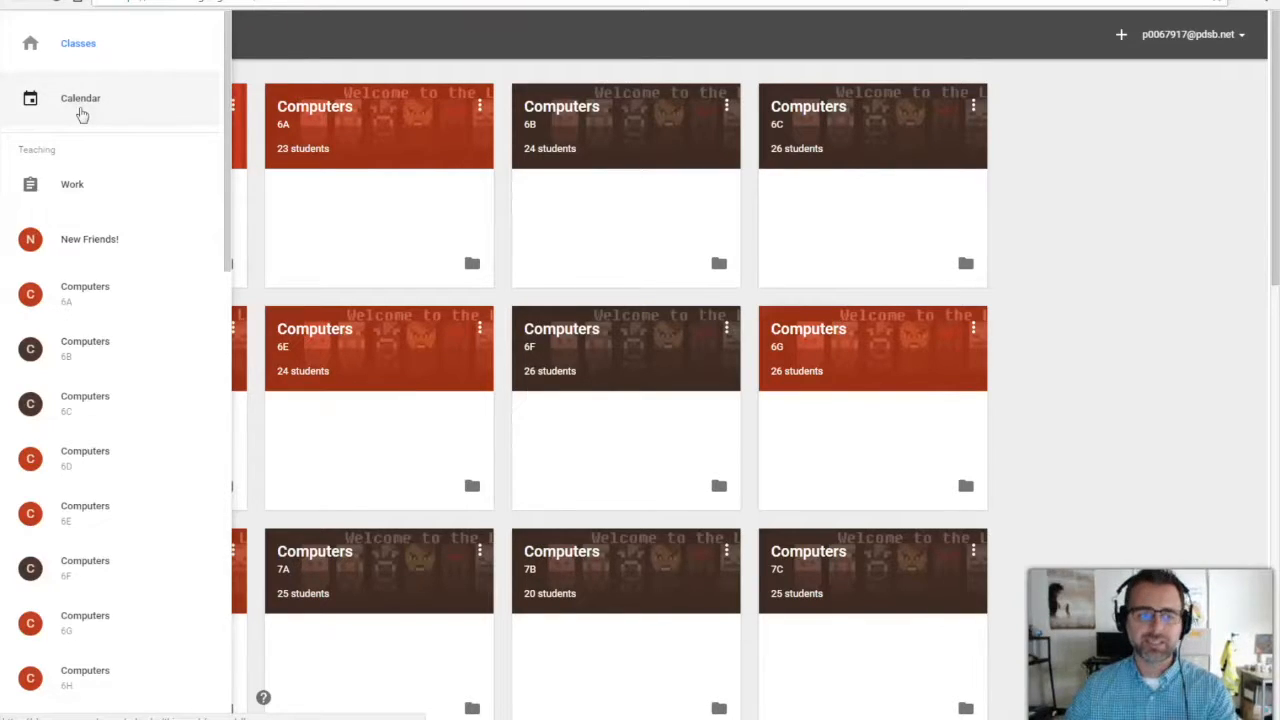
{"action": "left_click", "coordinate": [72, 185]}
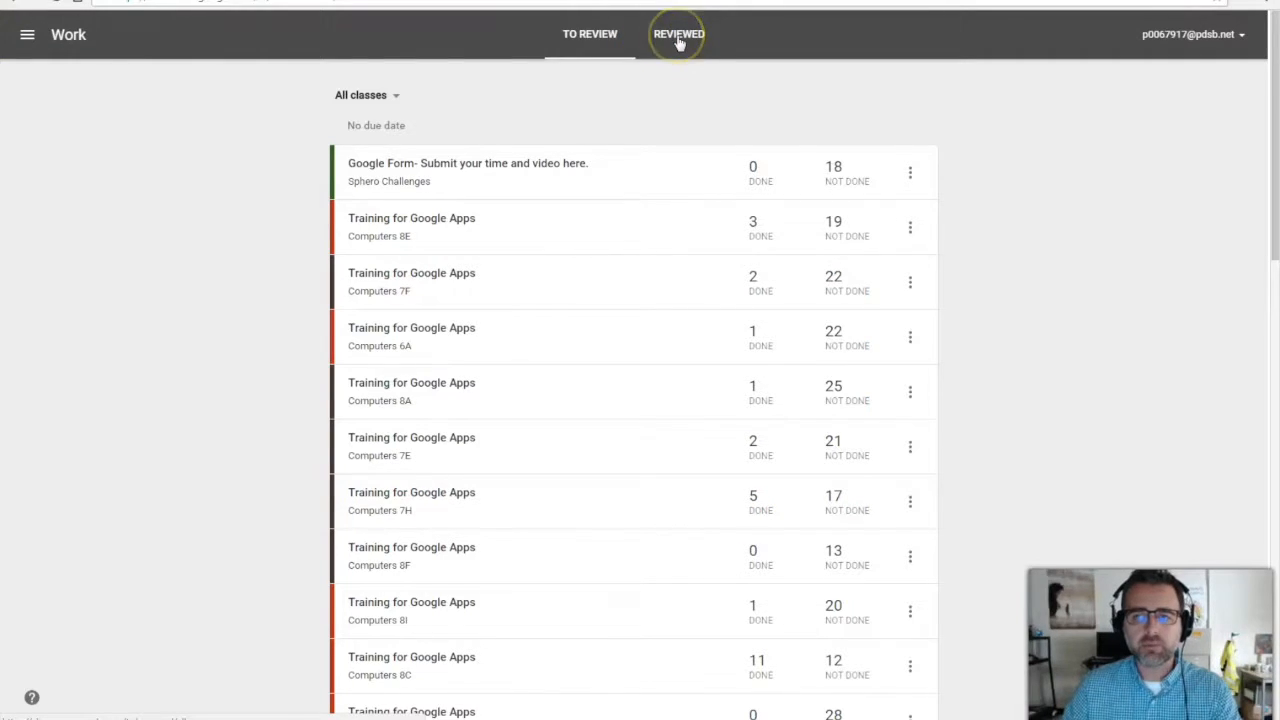
{"action": "left_click", "coordinate": [27, 36]}
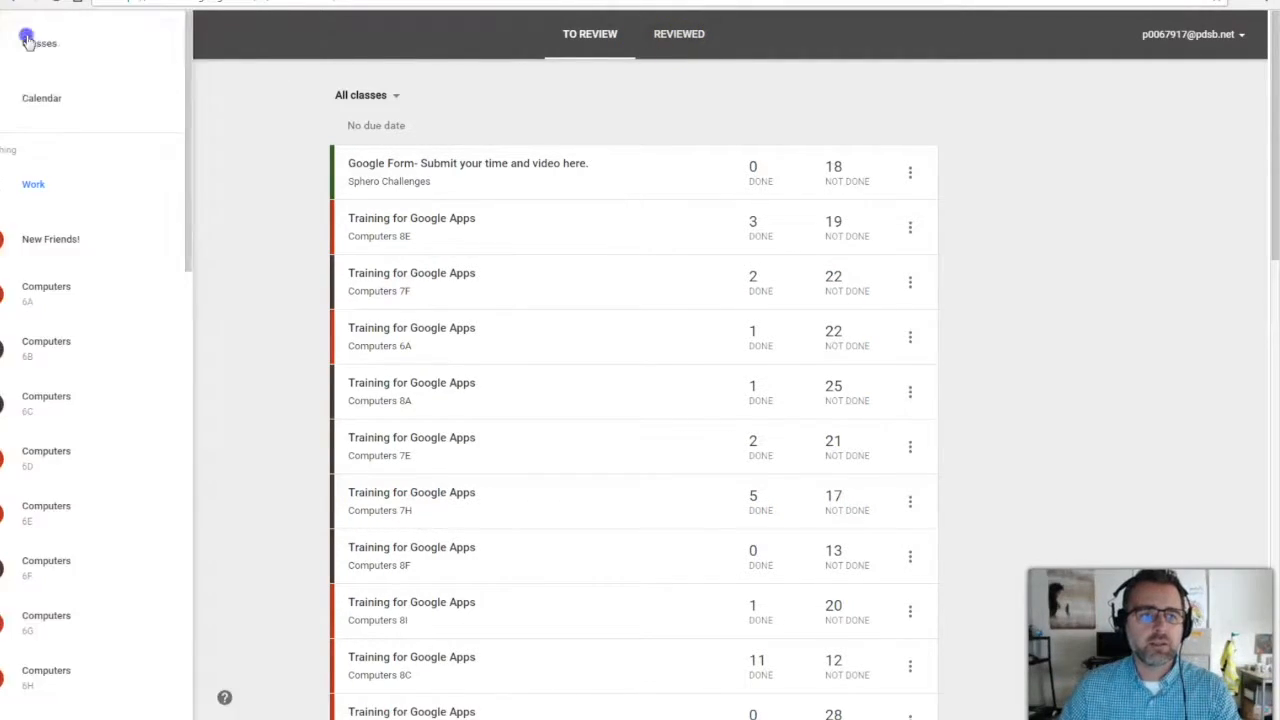
{"action": "left_click_drag", "start_coordinate": [223, 223], "coordinate": [256, 688]}
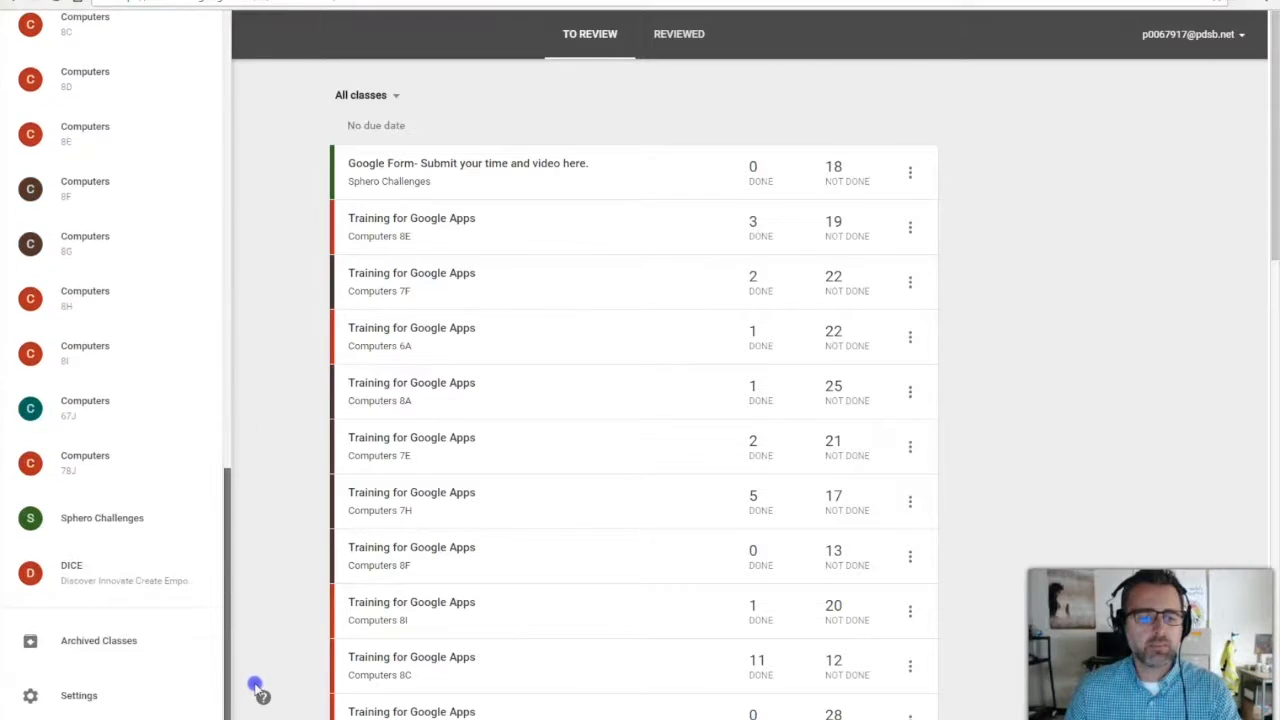
{"action": "left_click", "coordinate": [118, 647]}
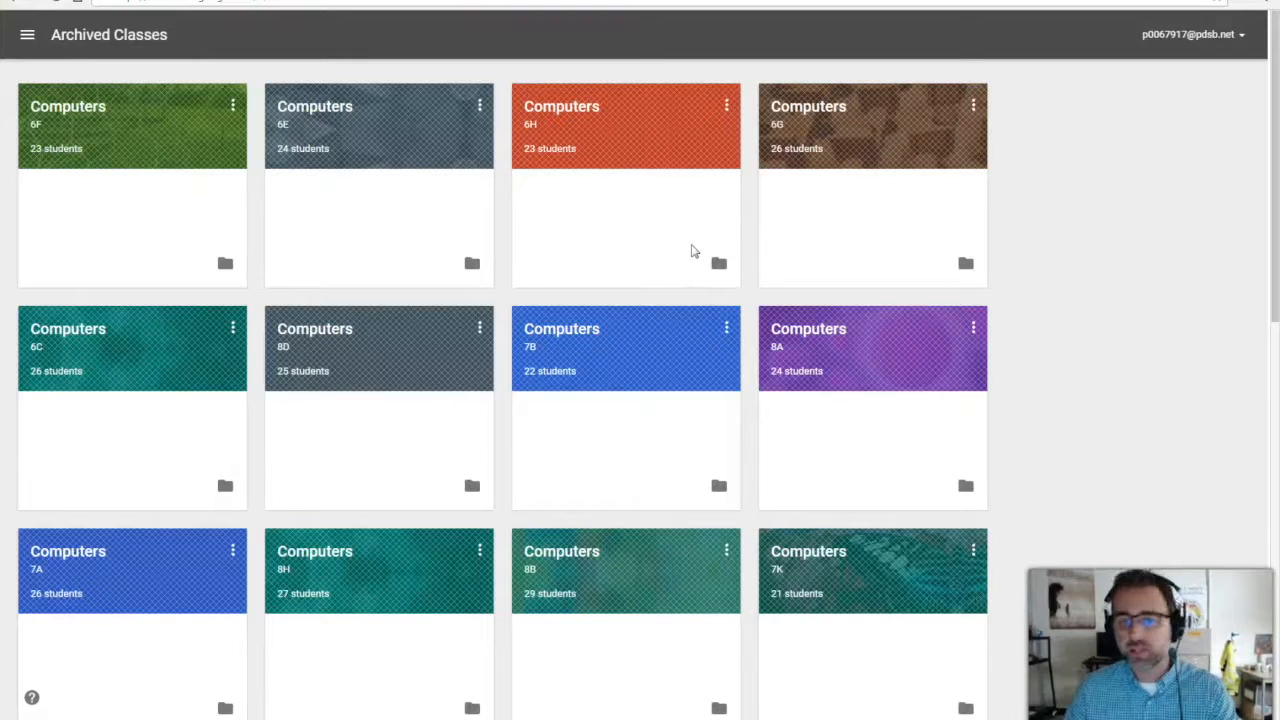
{"action": "left_click", "coordinate": [513, 263]}
{"action": "left_click", "coordinate": [27, 34]}
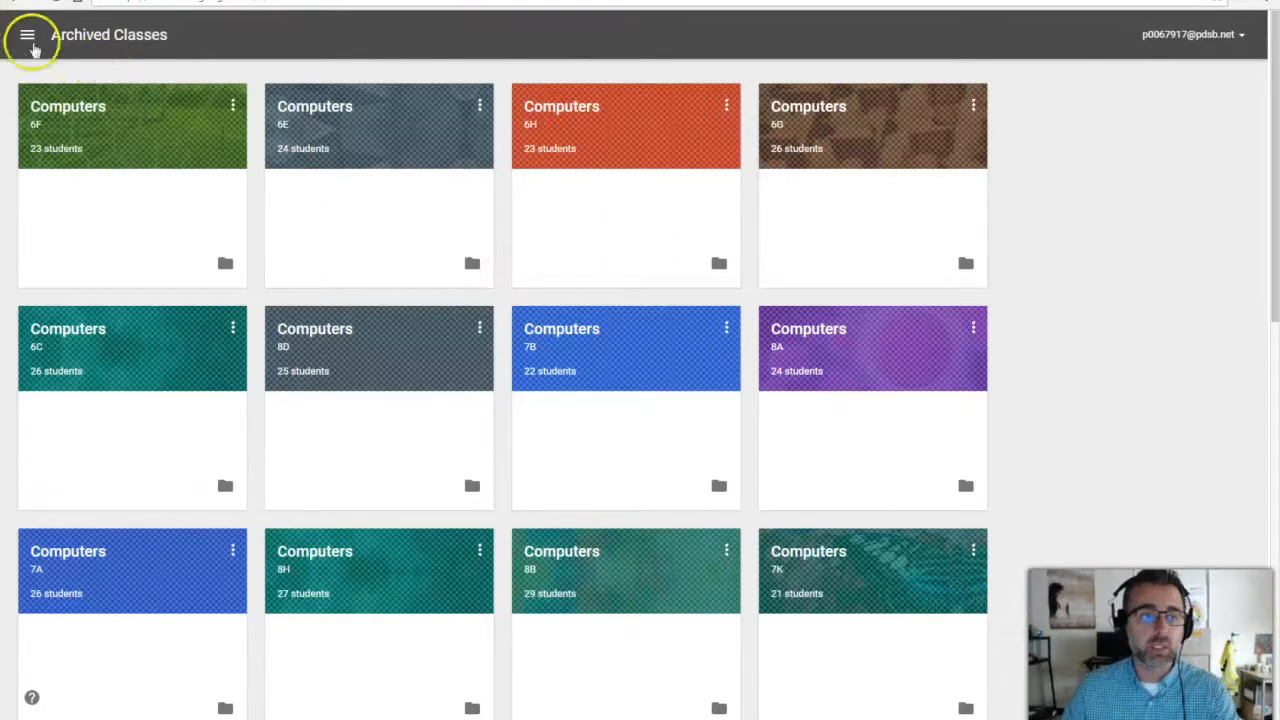
{"action": "left_click", "coordinate": [26, 38]}
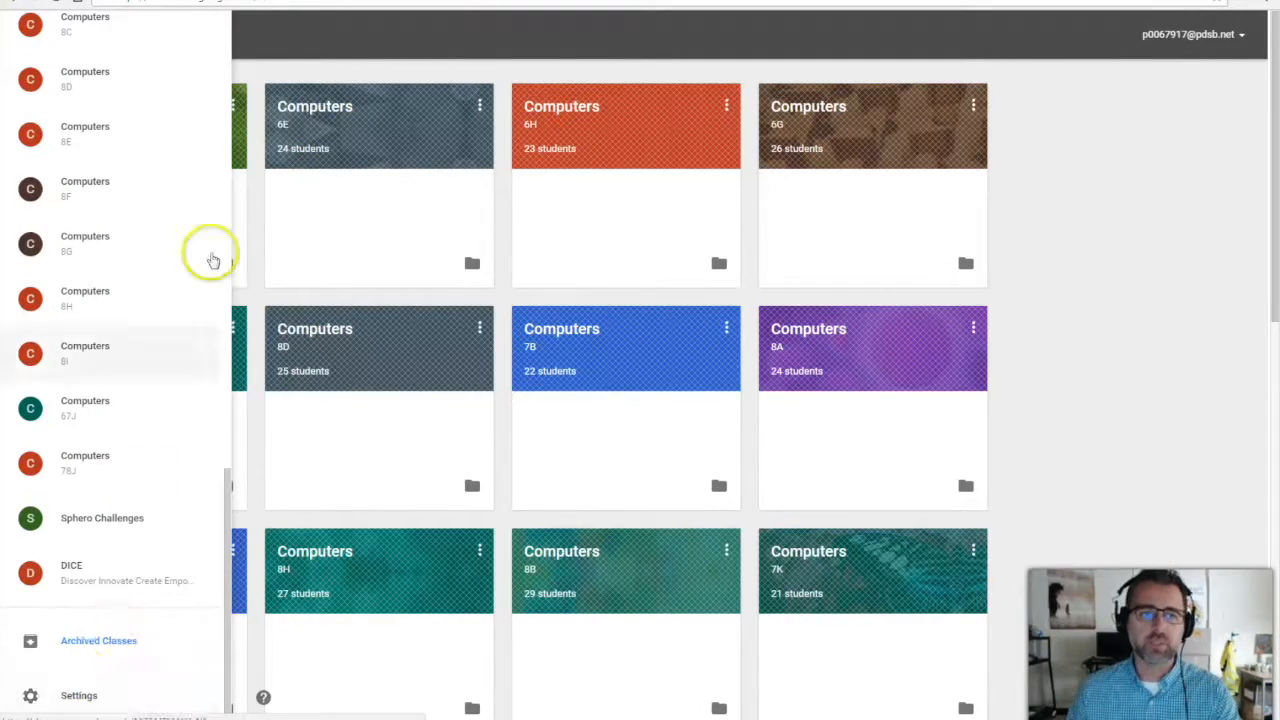
{"action": "left_click", "coordinate": [293, 22]}
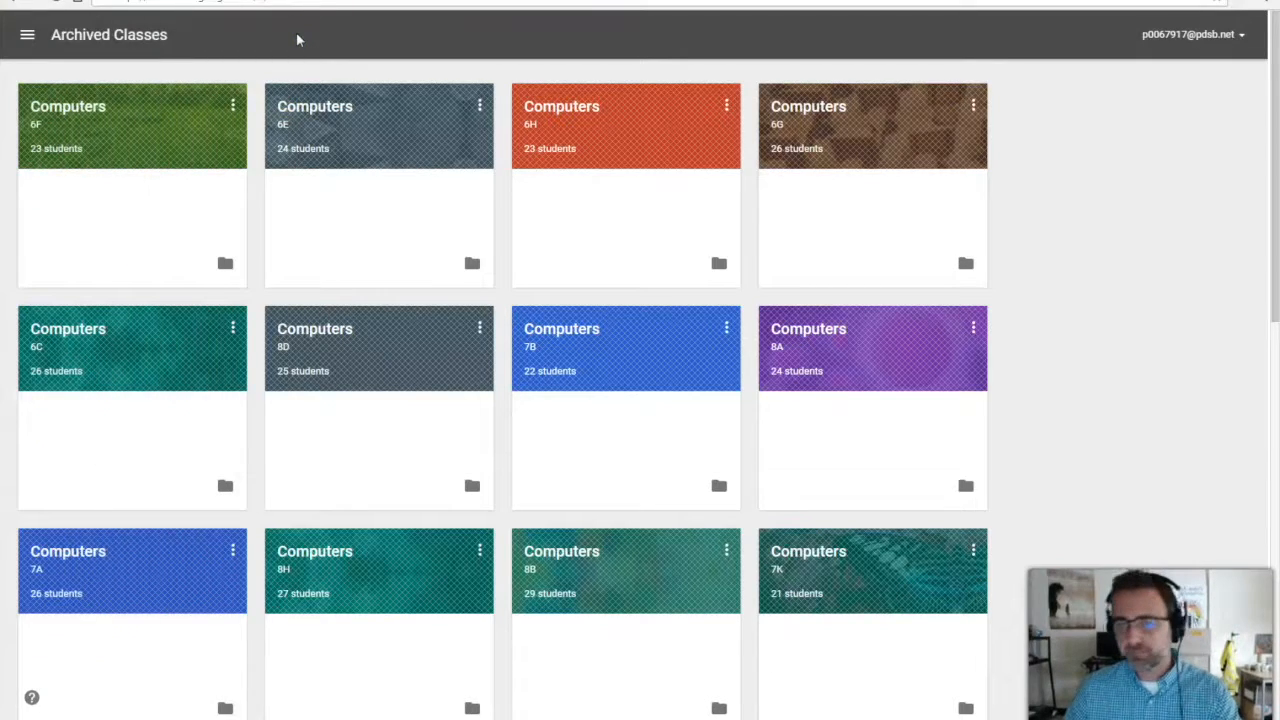
{"action": "left_click", "coordinate": [27, 34]}
{"action": "scroll", "coordinate": [88, 150], "scroll_direction": "up", "scroll_amount": 10}
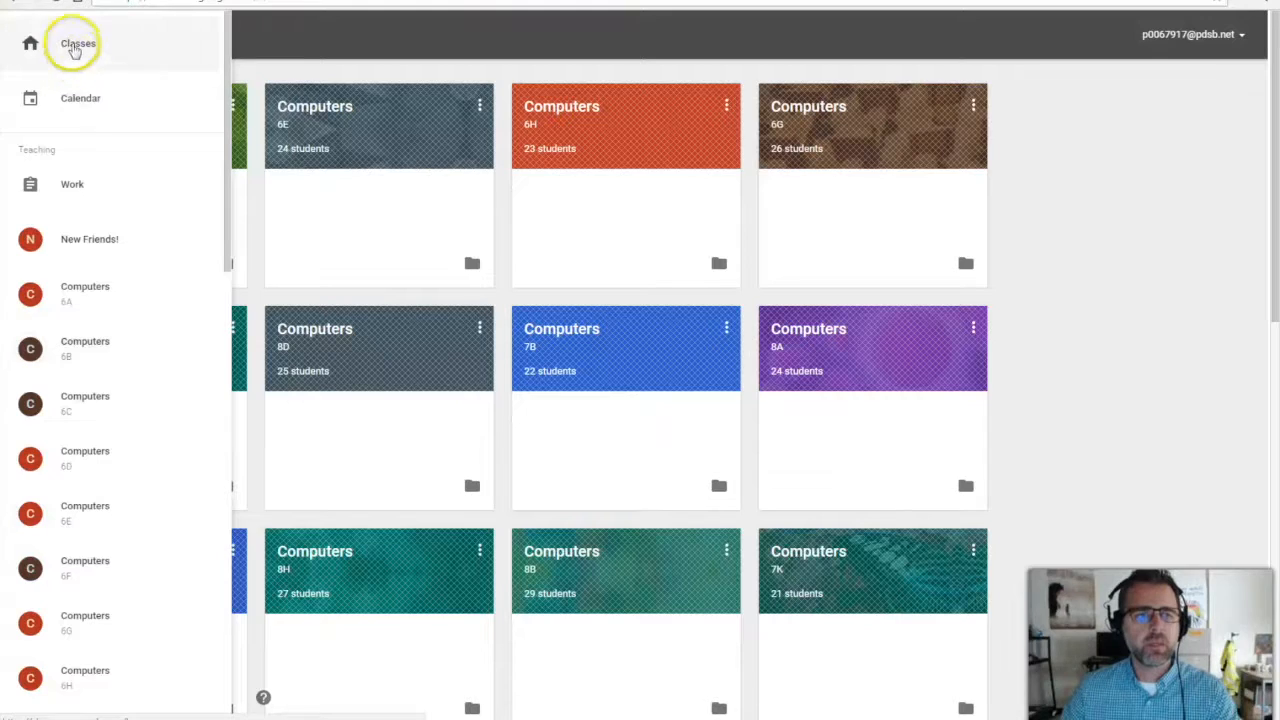
{"action": "left_click", "coordinate": [72, 43]}
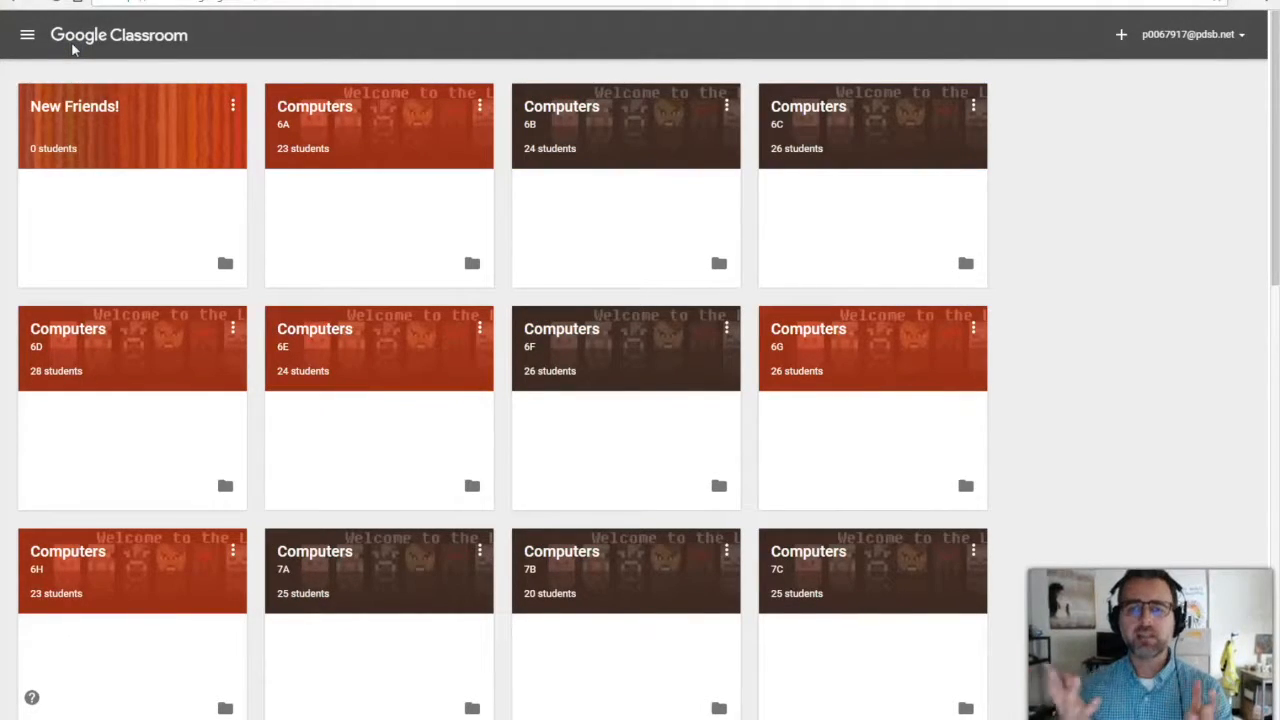
Create a class named Computers with section 8K and subject Demo.
{"action": "left_click", "coordinate": [1121, 34]}
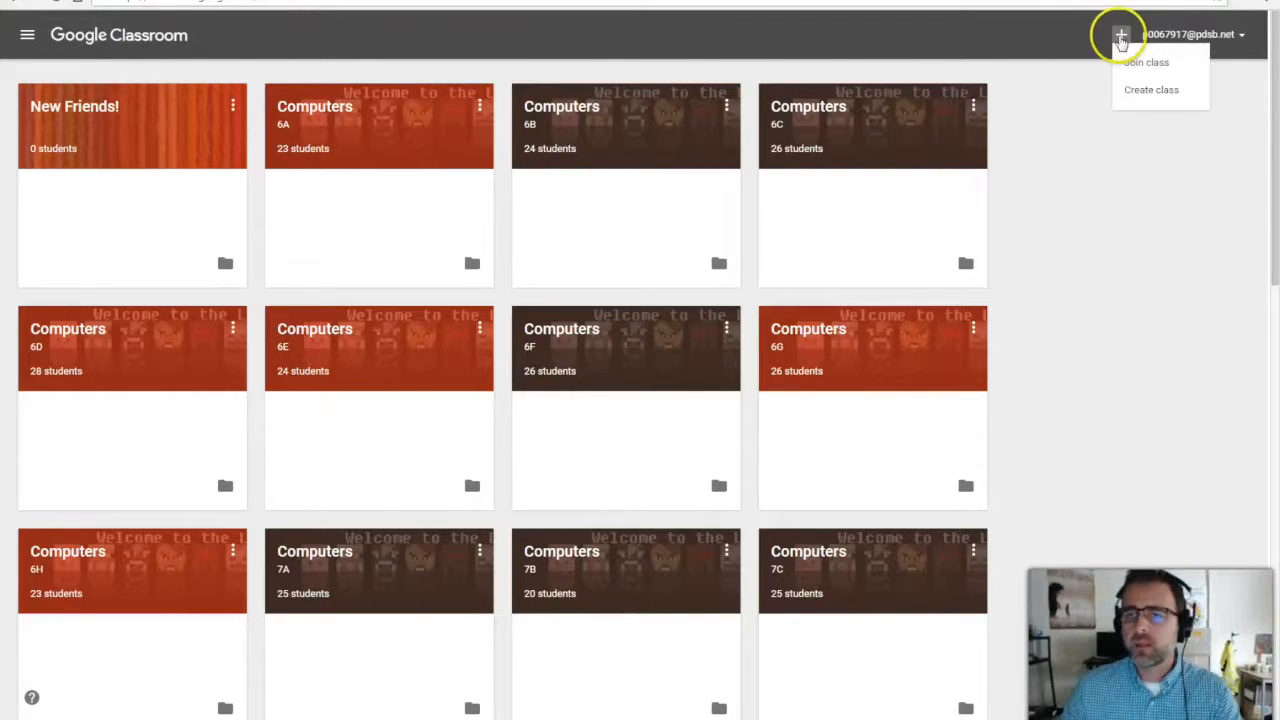
{"action": "left_click", "coordinate": [1131, 90]}
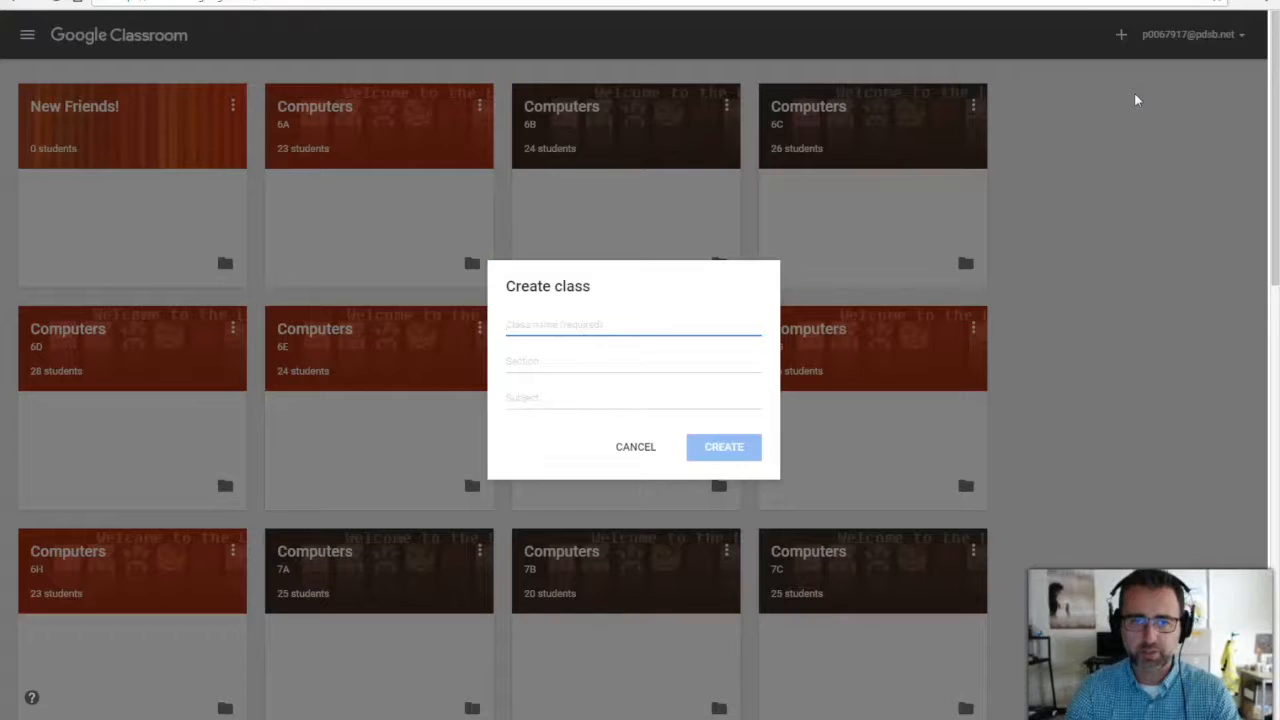
{"action": "type", "text": "Cam"}
{"action": "key", "text": "BackSpace"}
{"action": "key", "text": "BackSpace"}
{"action": "type", "text": "omputers"}
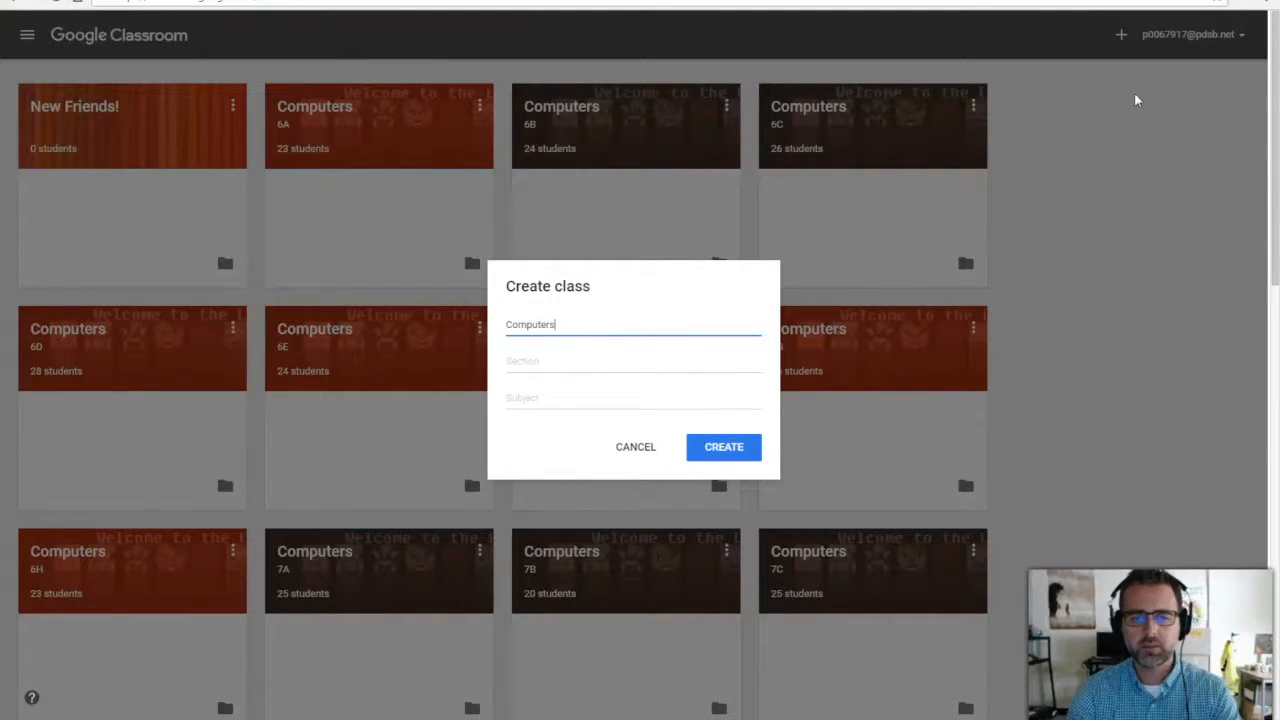
{"action": "key", "text": "Tab"}
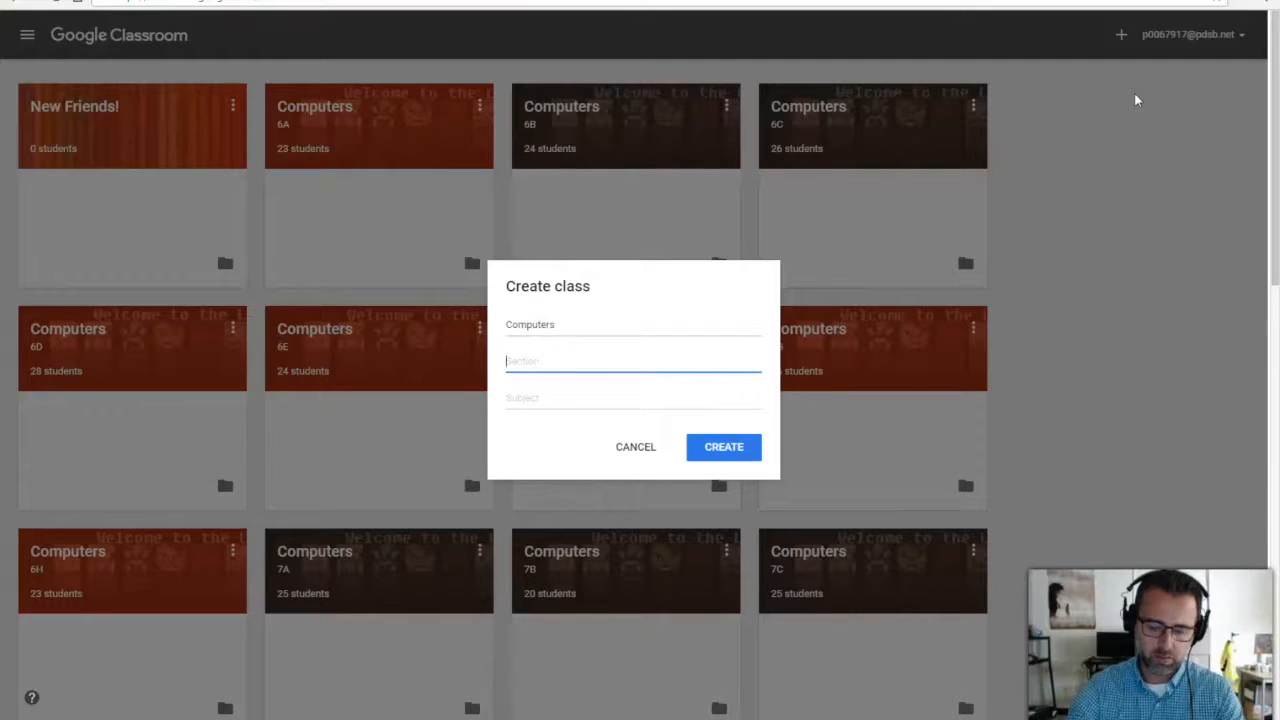
{"action": "type", "text": "8K"}
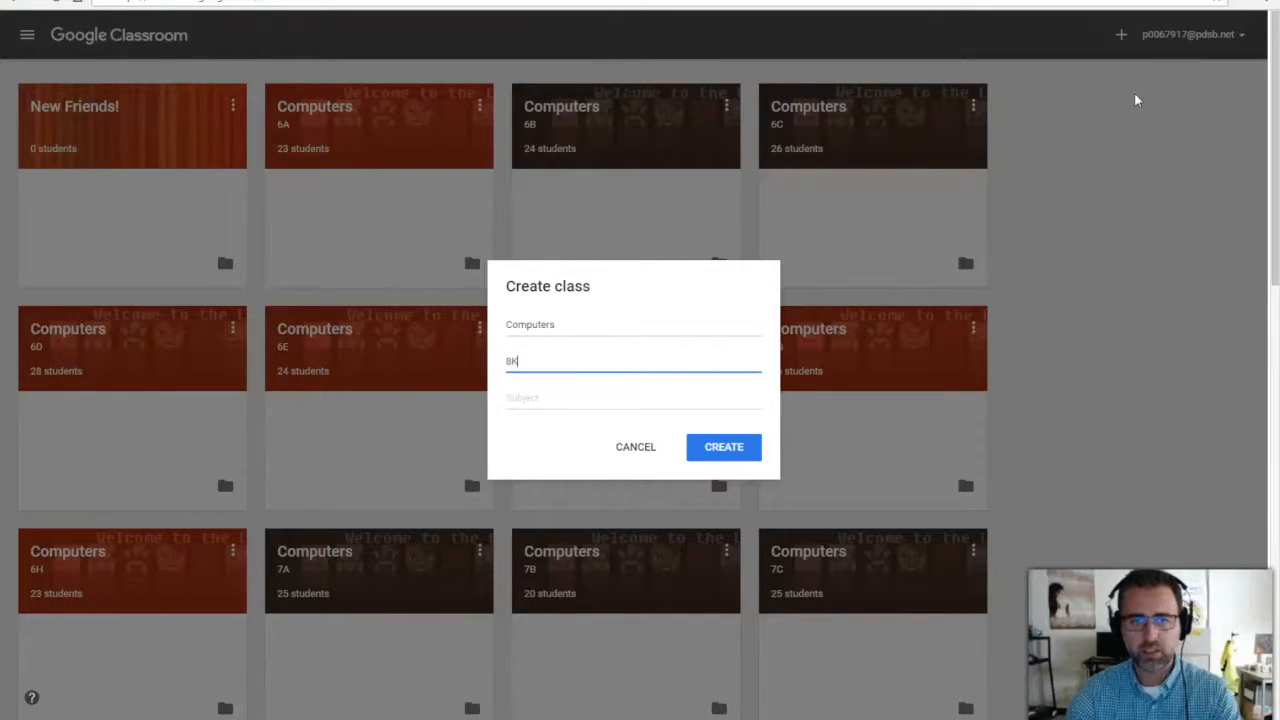
{"action": "key", "text": "Tab"}
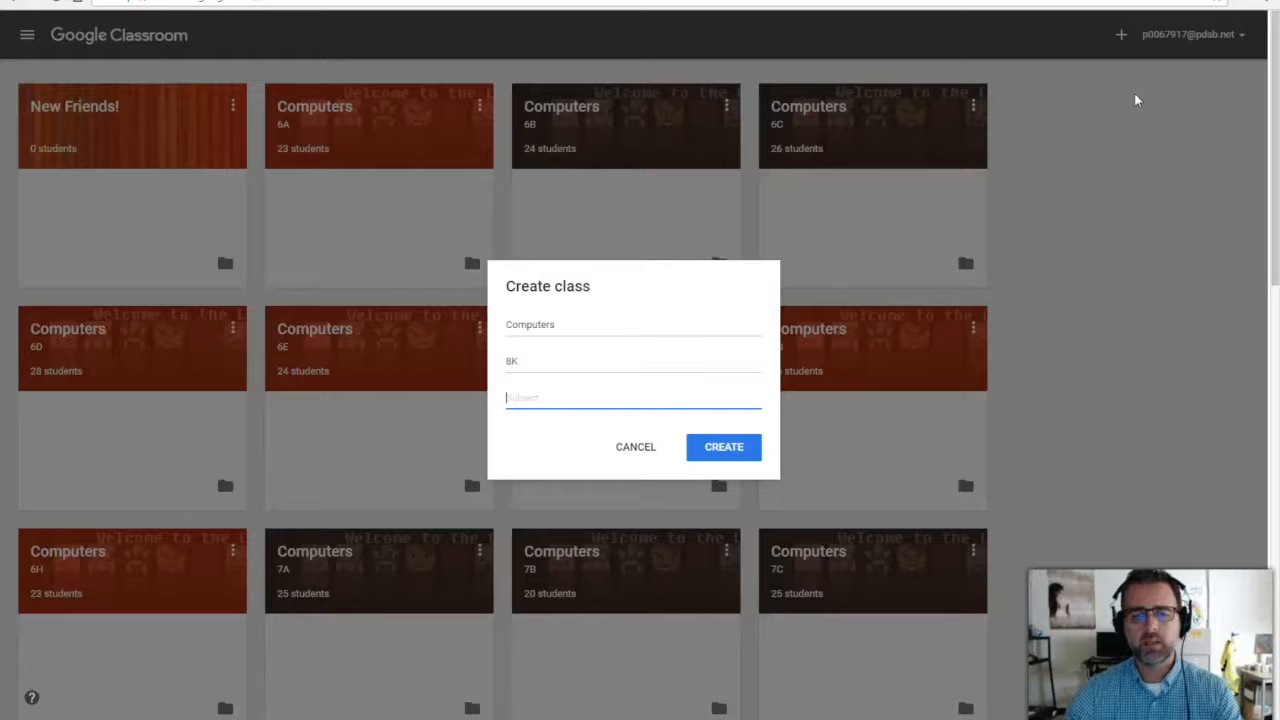
{"action": "type", "text": "Demo"}
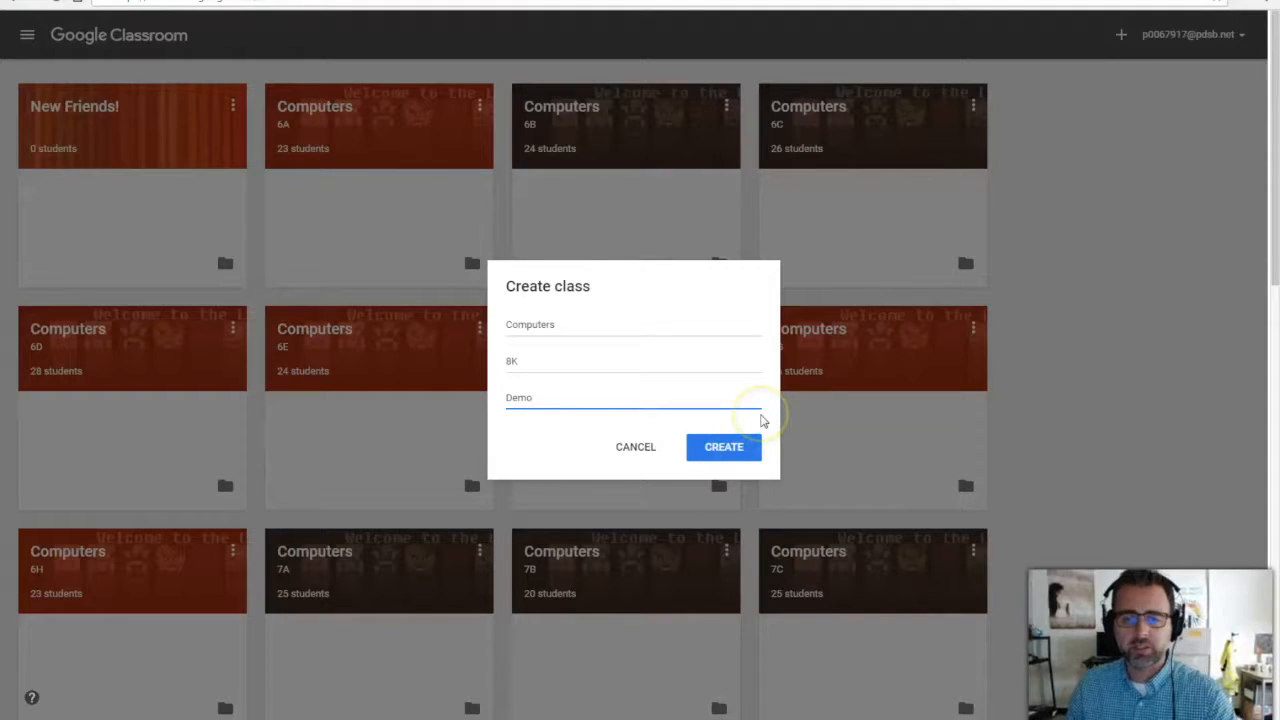
{"action": "left_click", "coordinate": [725, 447]}
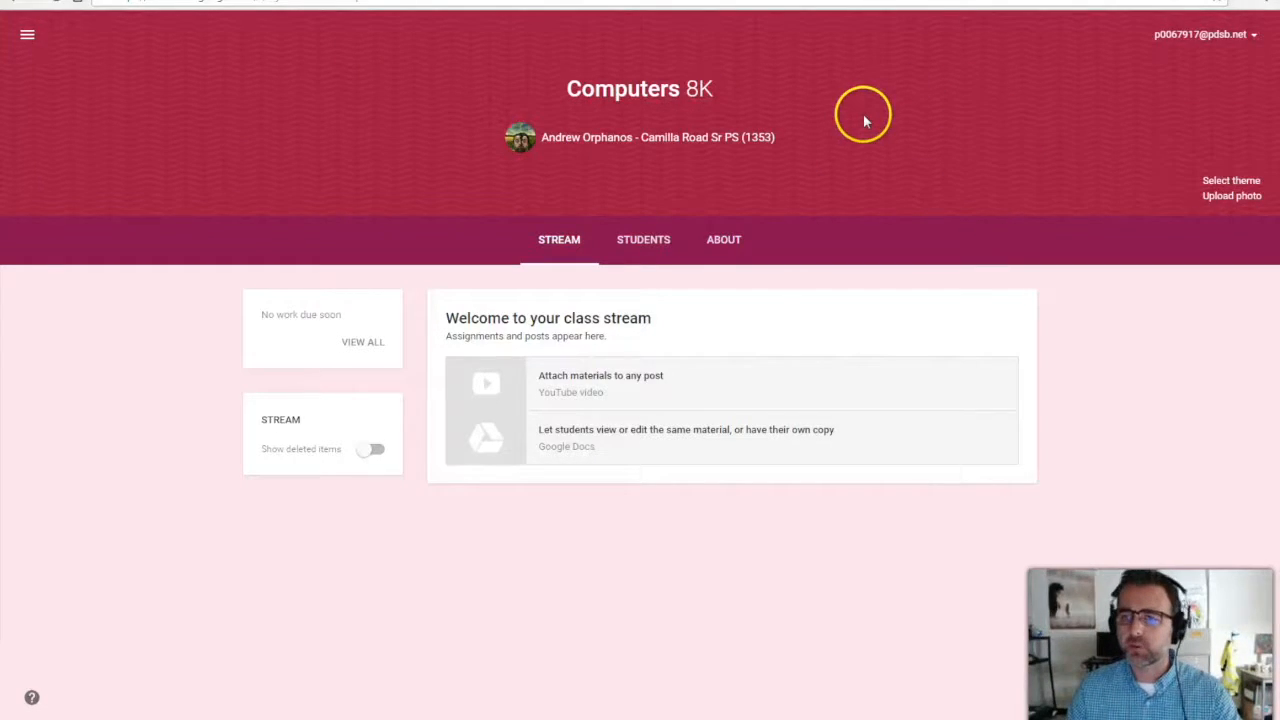
Apply the orange bokeh lights photo from the theme gallery as the class banner.
{"action": "left_click", "coordinate": [1236, 182]}
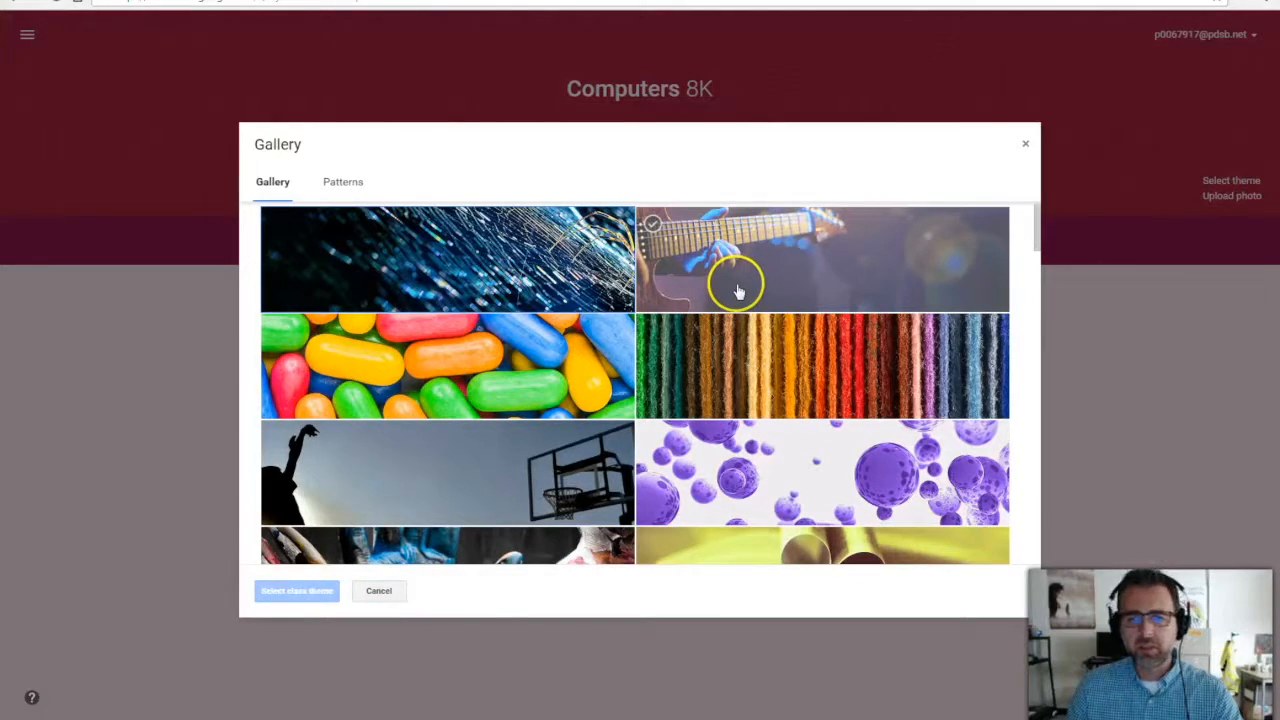
{"action": "scroll", "coordinate": [743, 420], "scroll_direction": "down", "scroll_amount": 4}
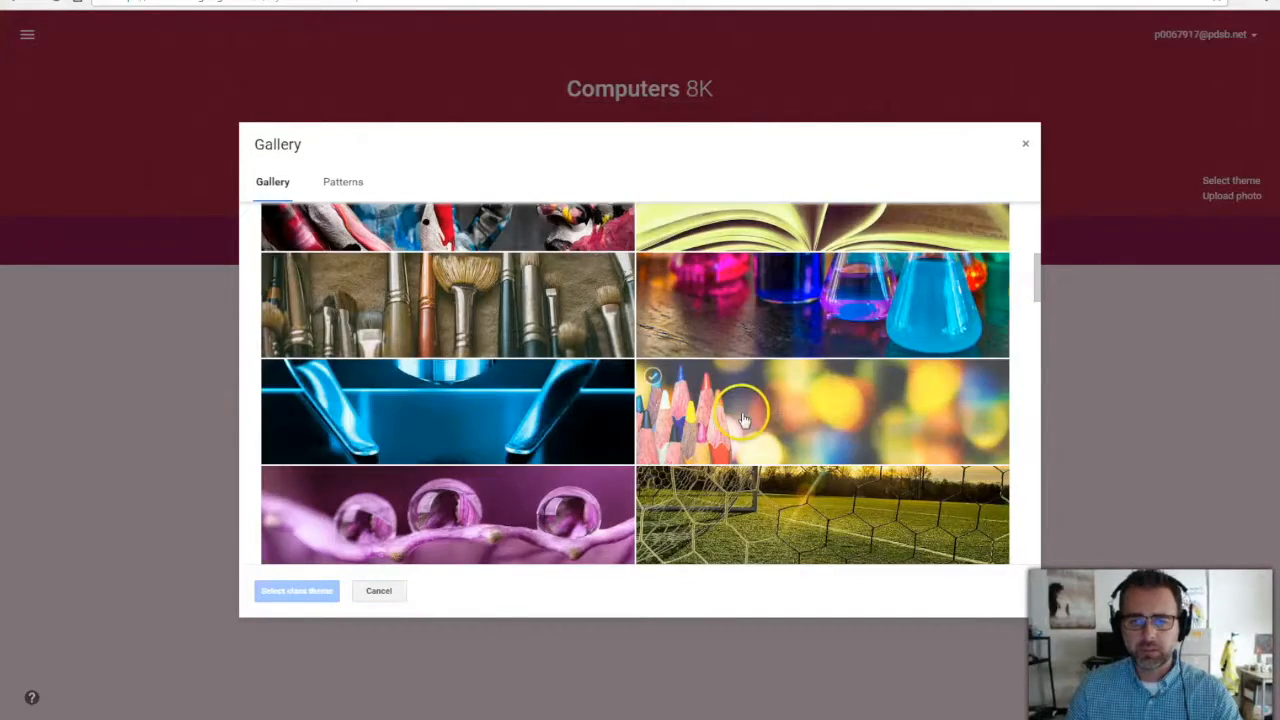
{"action": "scroll", "coordinate": [789, 415], "scroll_direction": "down", "scroll_amount": 3}
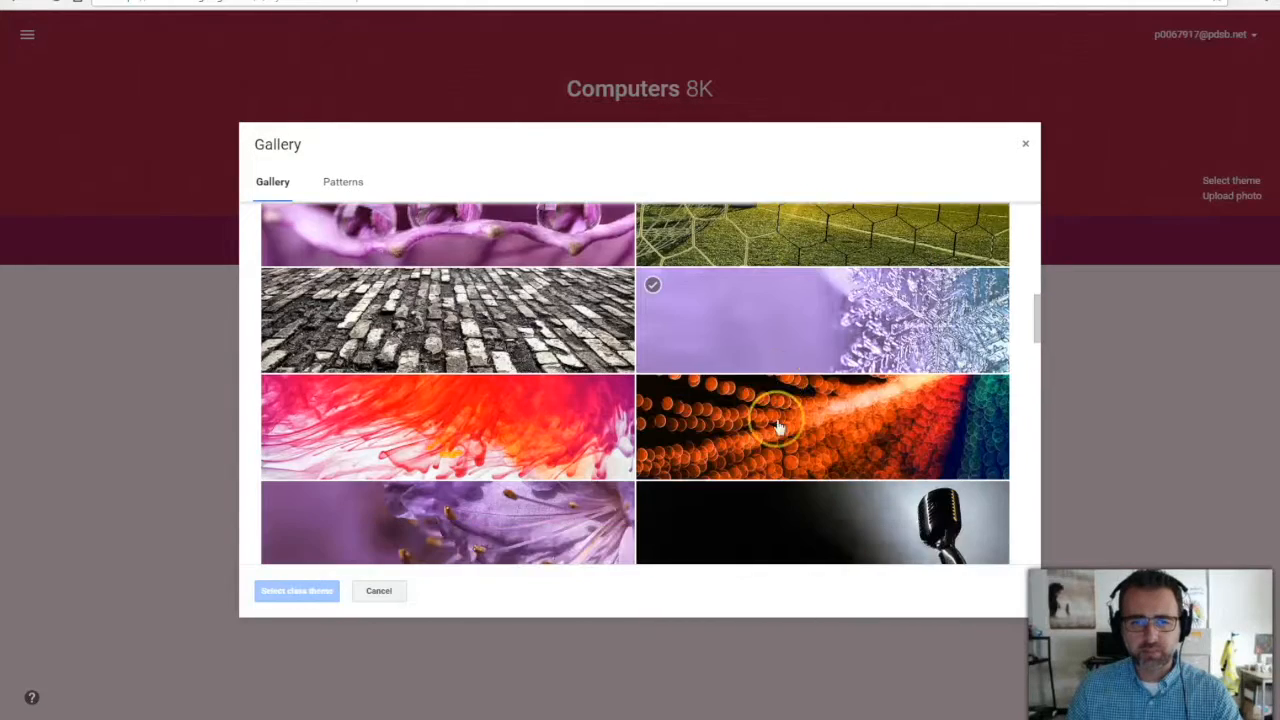
{"action": "scroll", "coordinate": [778, 390], "scroll_direction": "down", "scroll_amount": 1}
{"action": "left_click", "coordinate": [297, 590]}
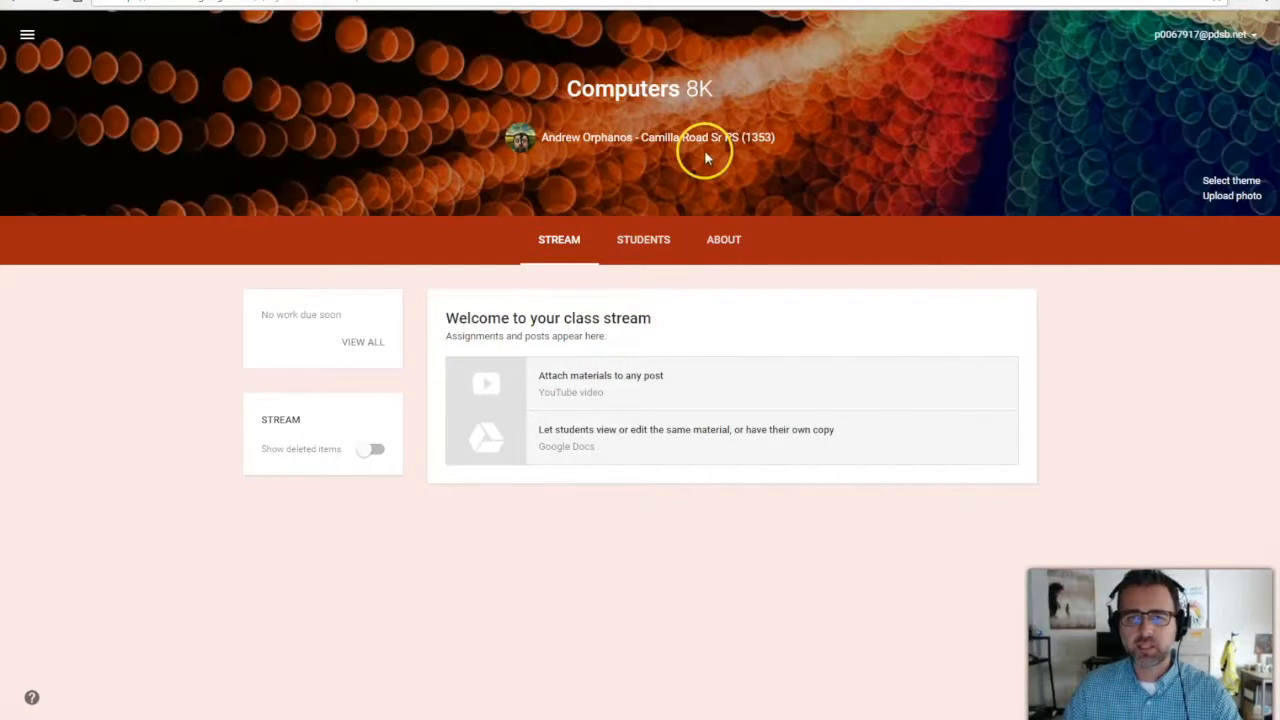
On the About tab, search 'mr' for a co-teacher, pick the match, then cancel the invite.
{"action": "left_click", "coordinate": [728, 241]}
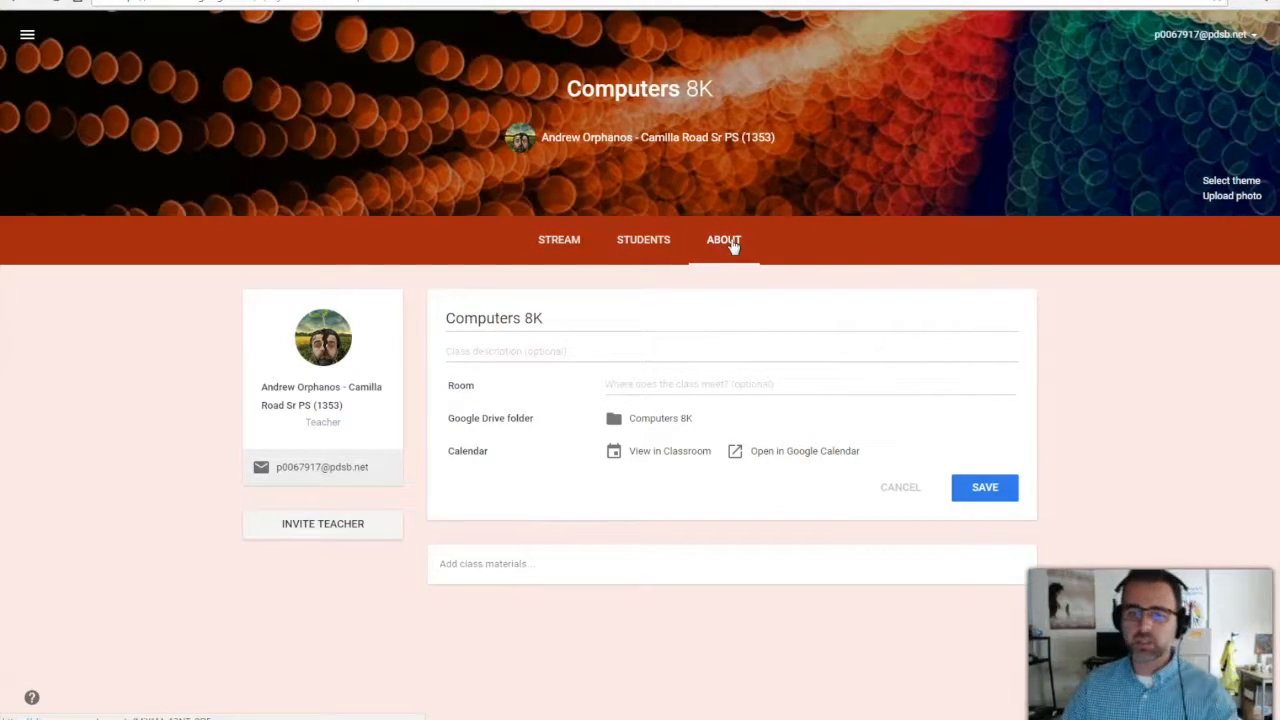
{"action": "left_click", "coordinate": [347, 531]}
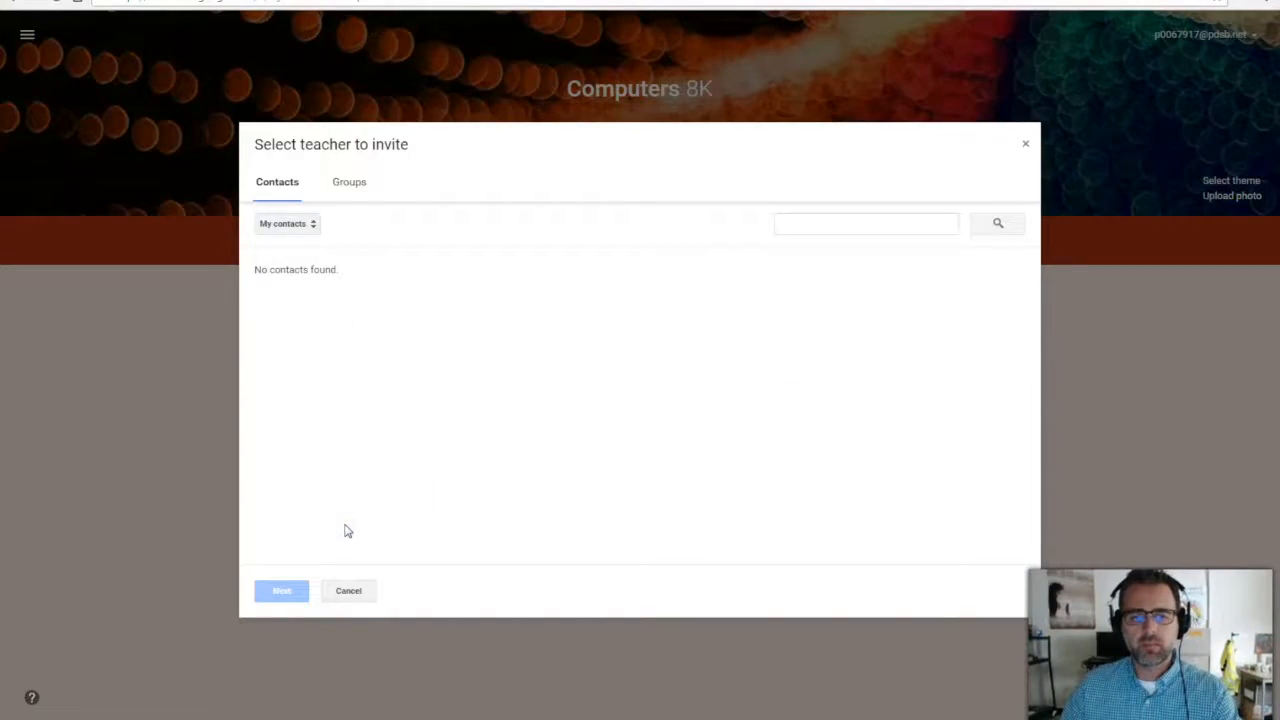
{"action": "left_click", "coordinate": [799, 223]}
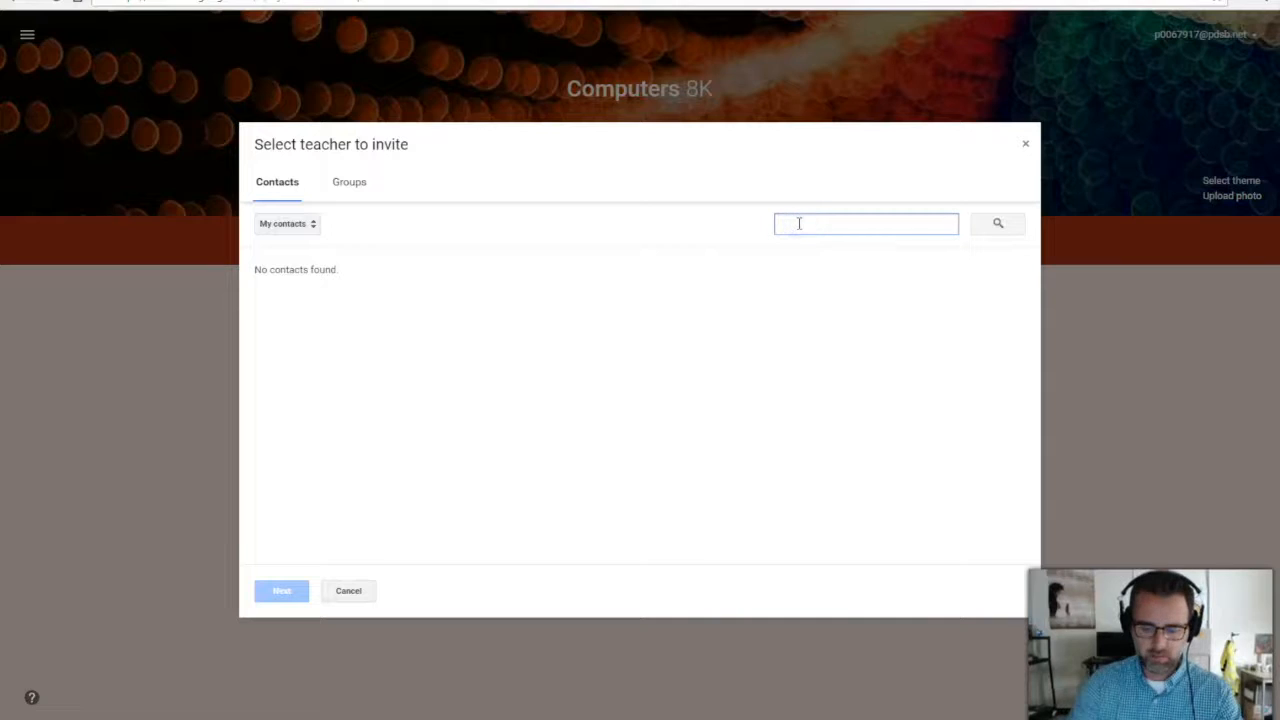
{"action": "type", "text": "m"}
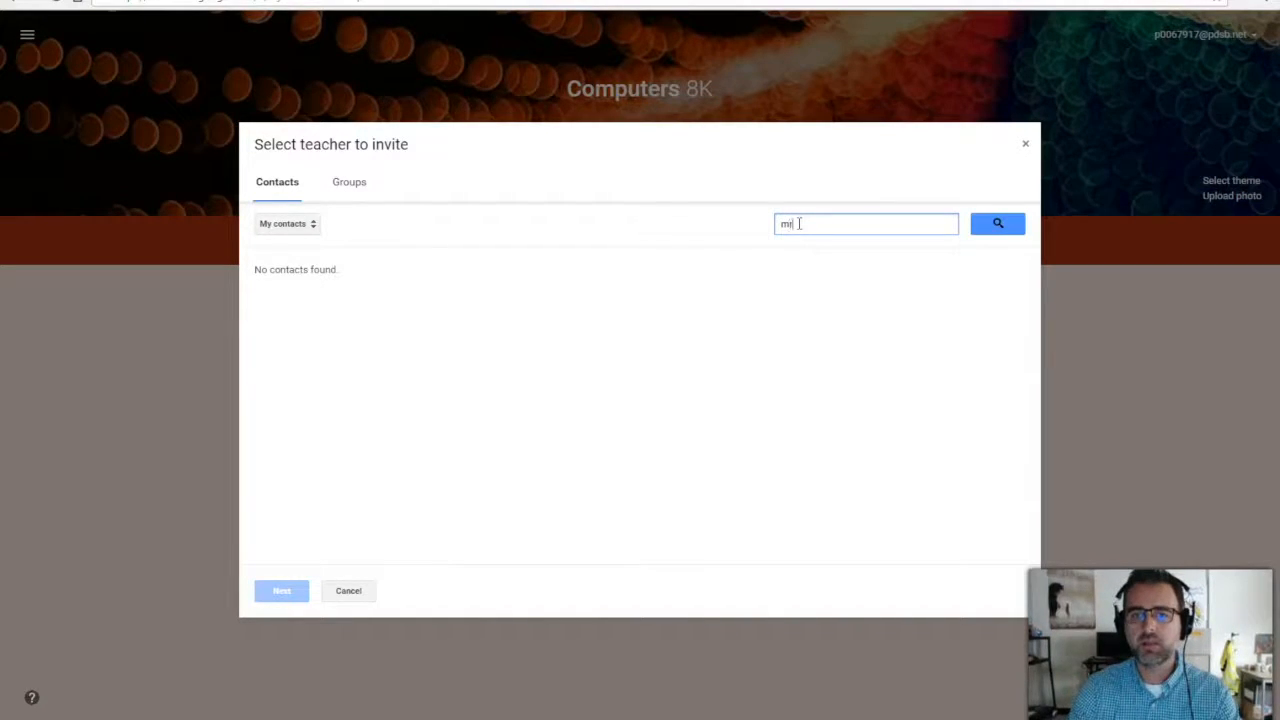
{"action": "key", "text": "BackSpace"}
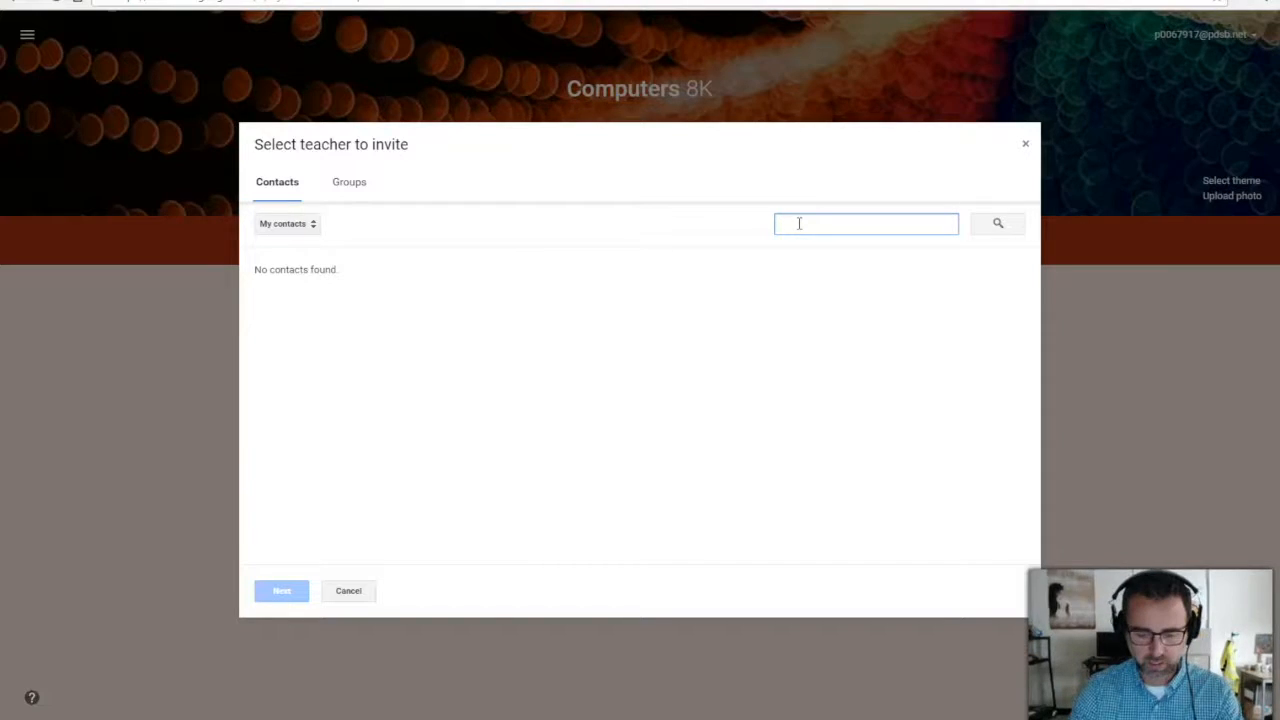
{"action": "type", "text": "mr"}
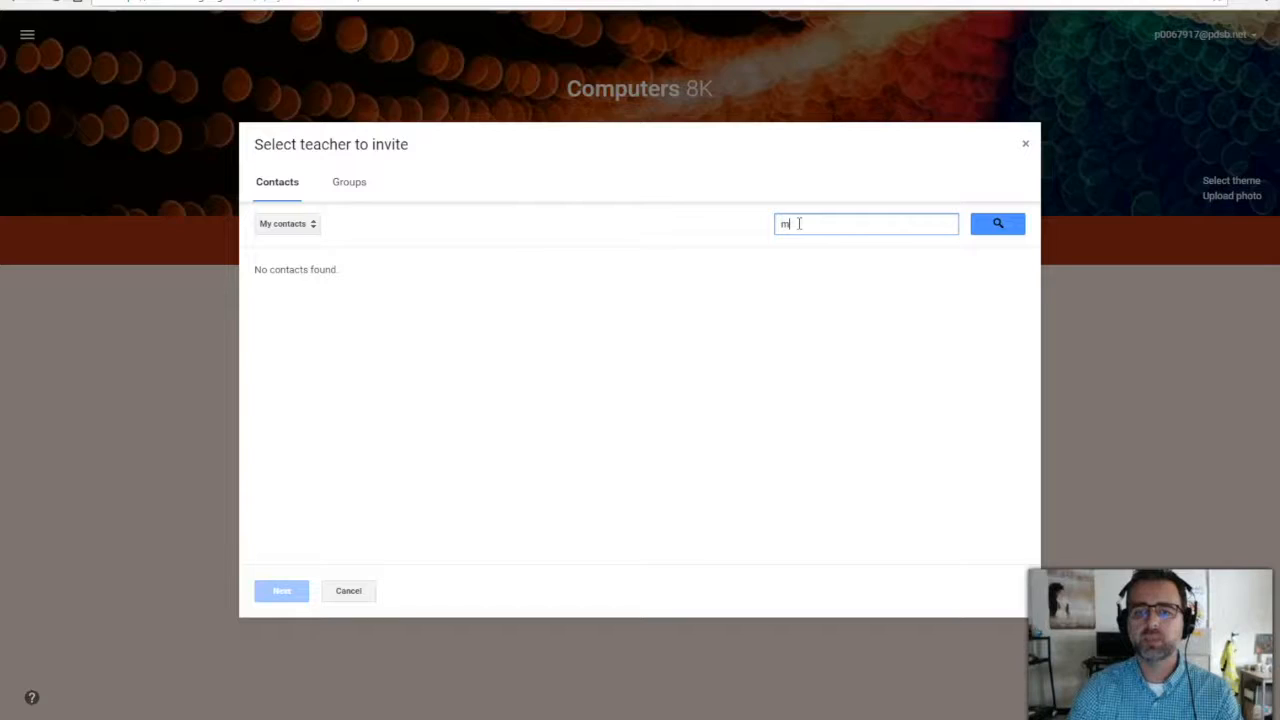
{"action": "key", "text": "Return"}
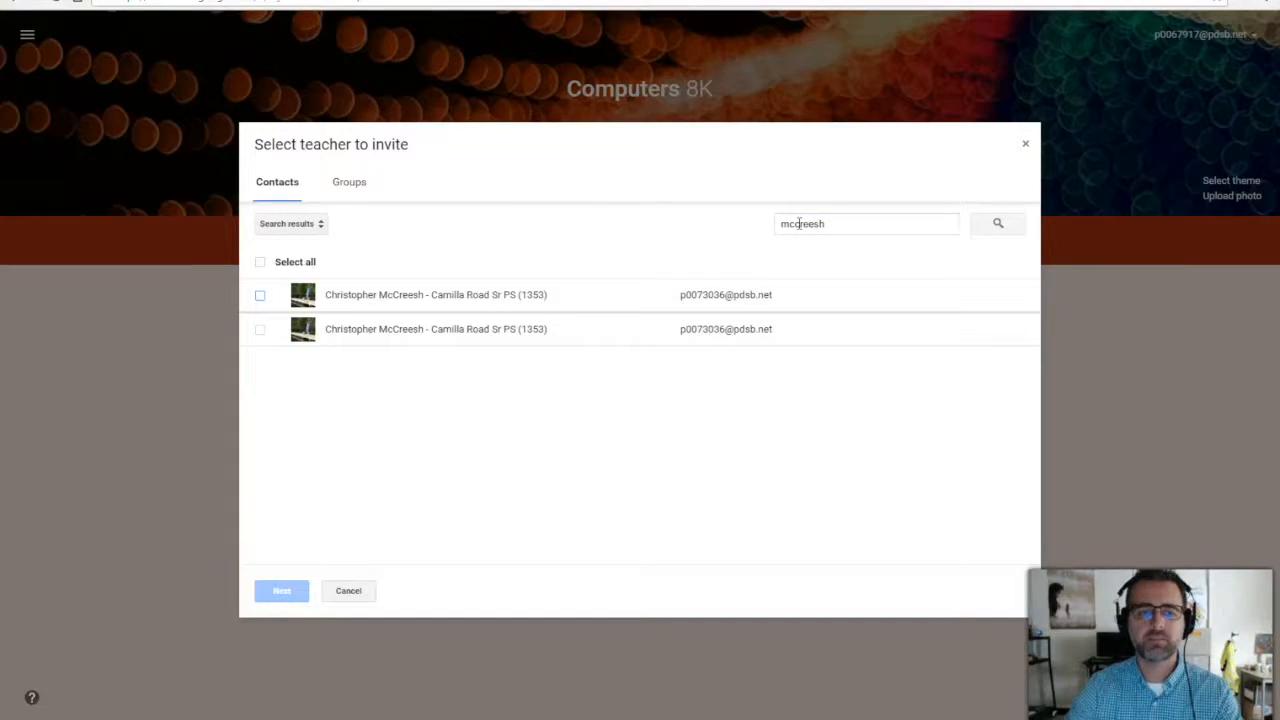
{"action": "left_click", "coordinate": [260, 296]}
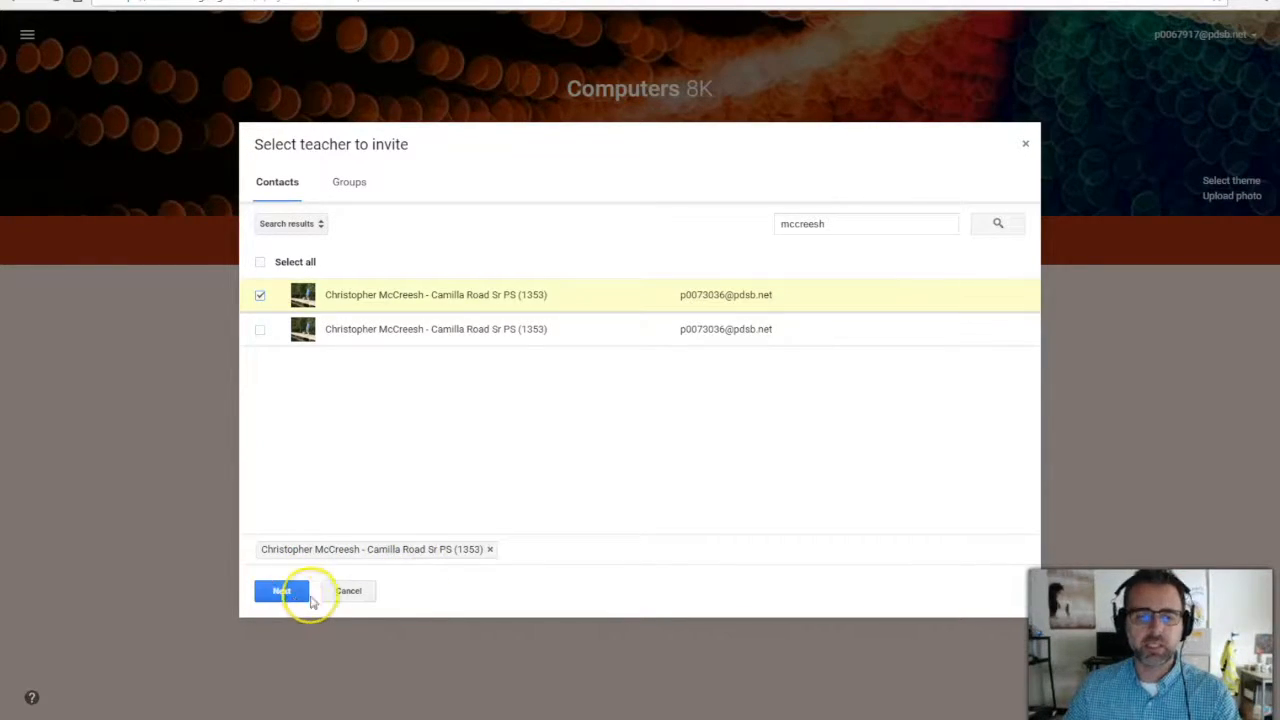
{"action": "left_click", "coordinate": [349, 592]}
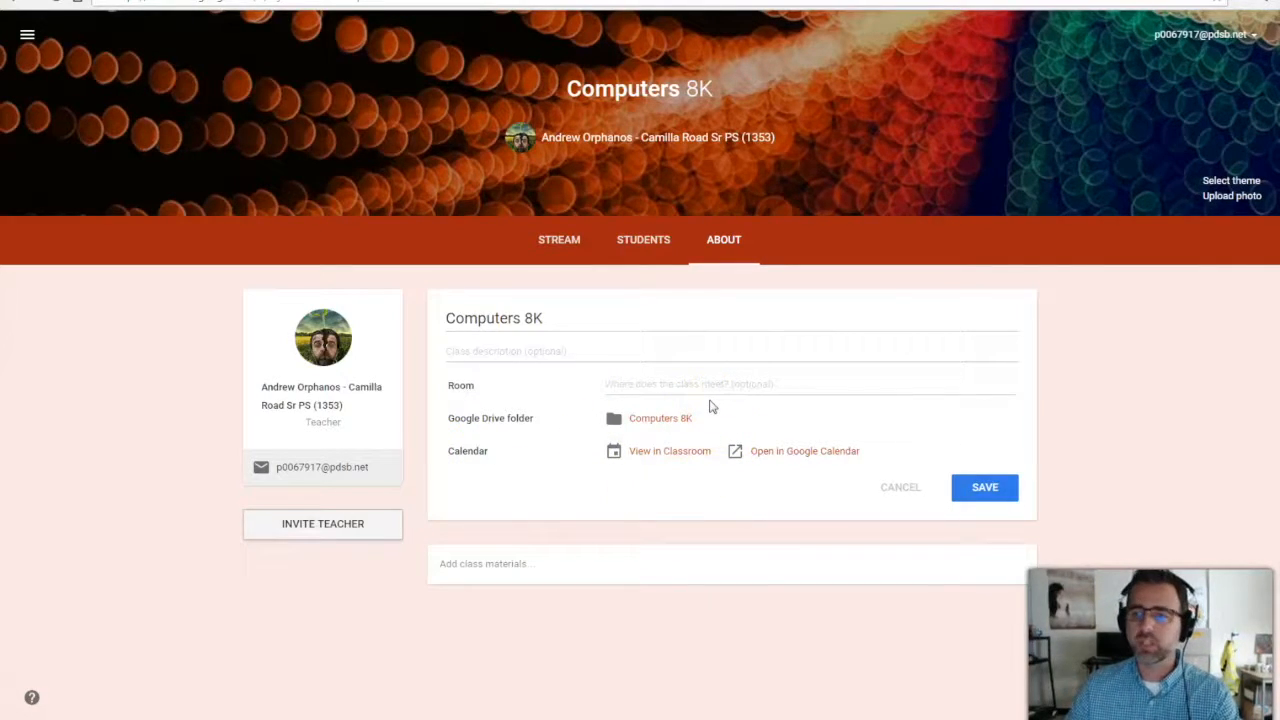
Start a stream announcement reading 'Welcome to my class'.
{"action": "left_click", "coordinate": [566, 243]}
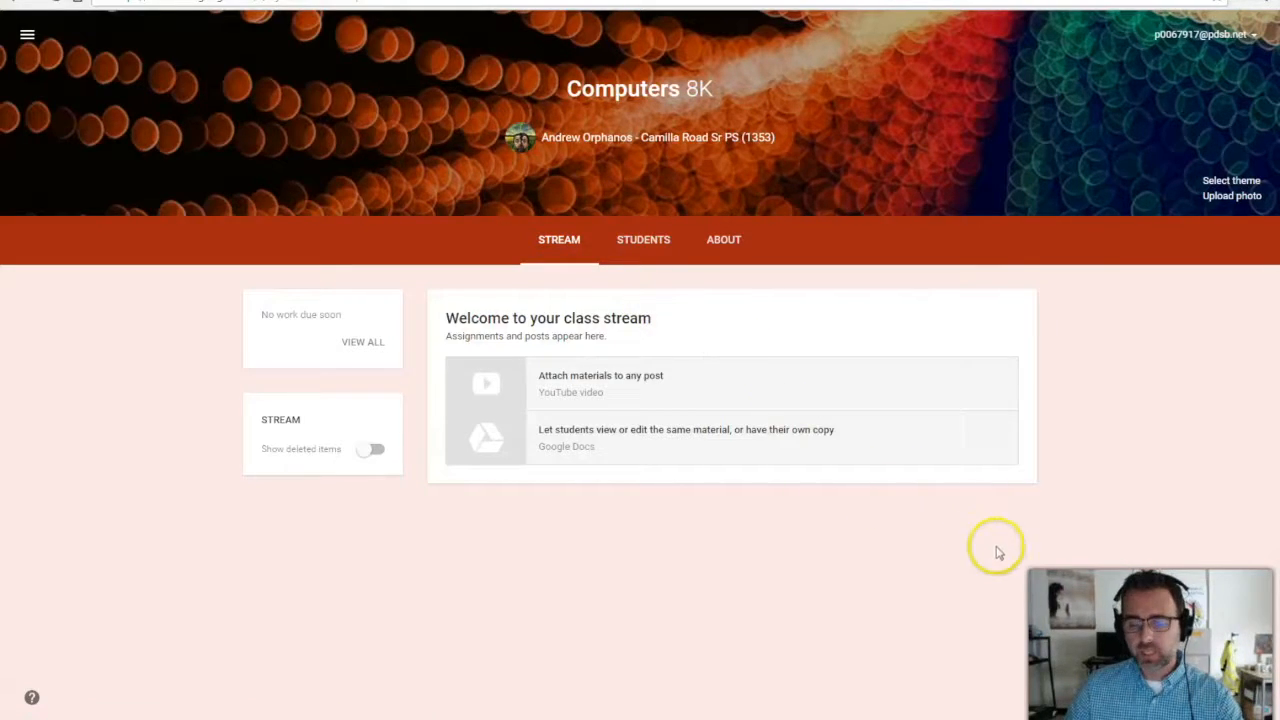
{"action": "mouse_move", "coordinate": [1234, 688]}
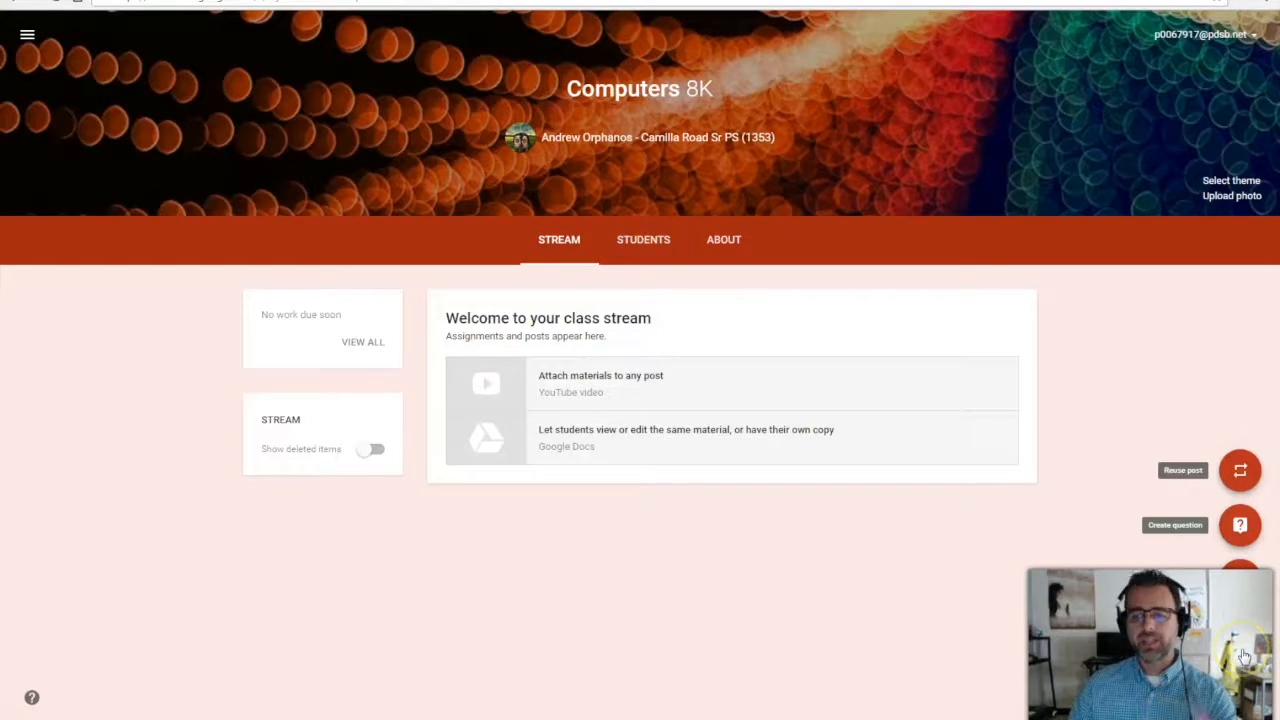
{"action": "left_click", "coordinate": [1243, 652]}
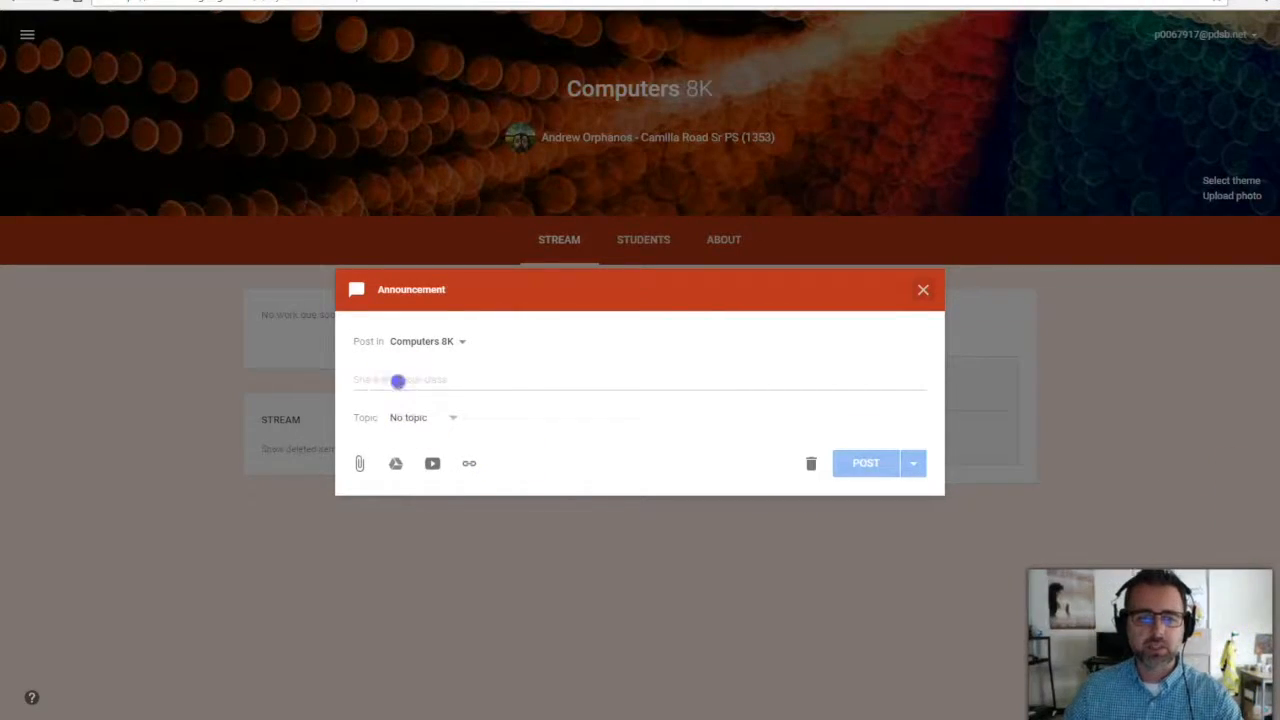
{"action": "left_click", "coordinate": [399, 381]}
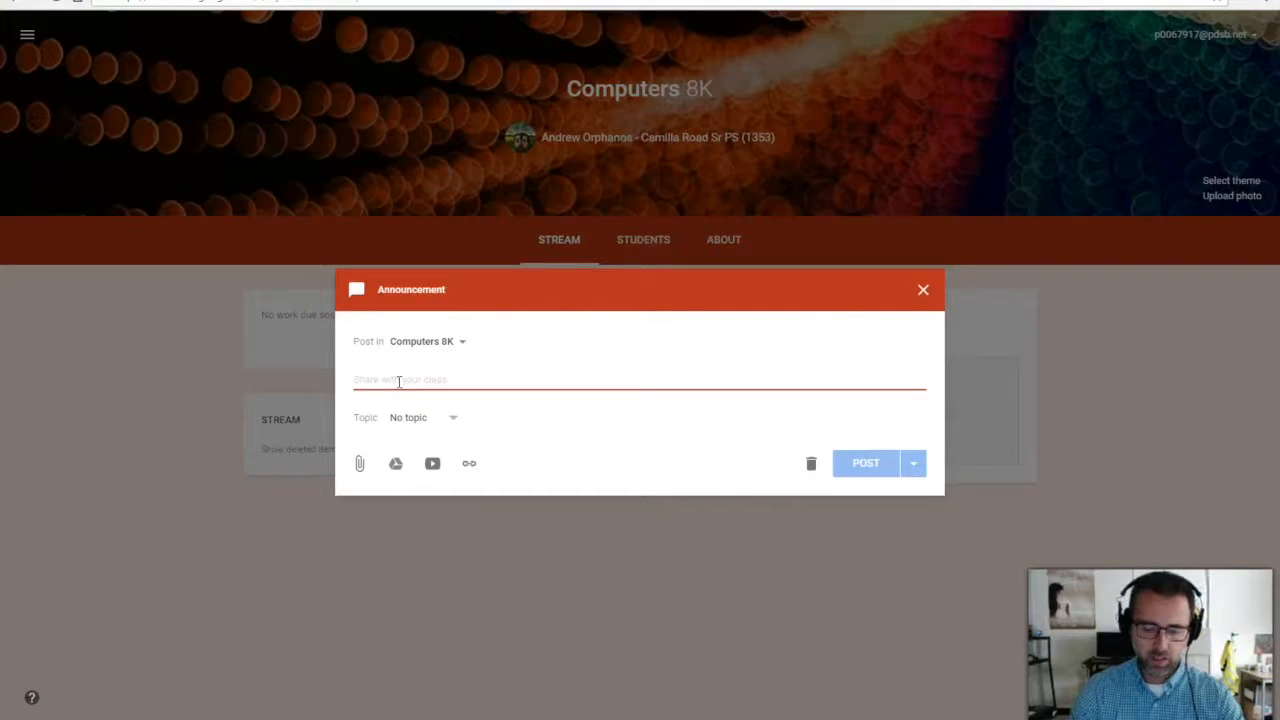
{"action": "type", "text": "WELco"}
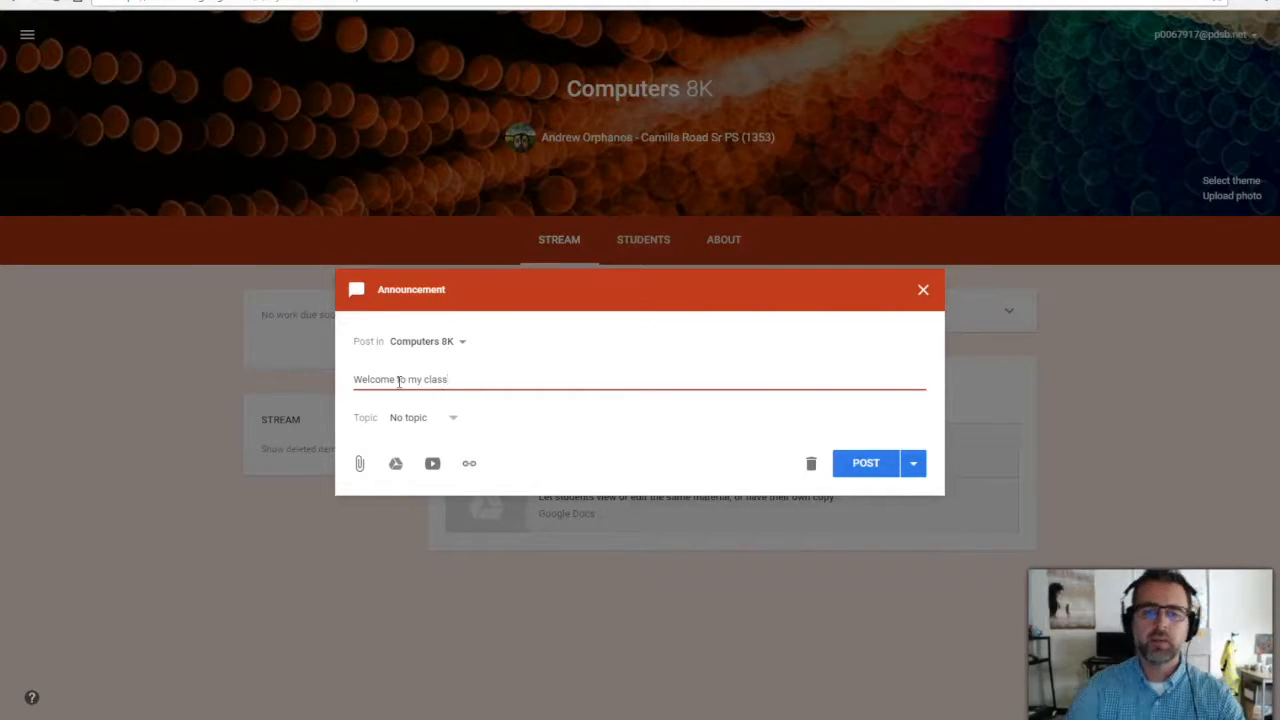
Tag the announcement with a new Intro topic and post it.
{"action": "left_click", "coordinate": [450, 417]}
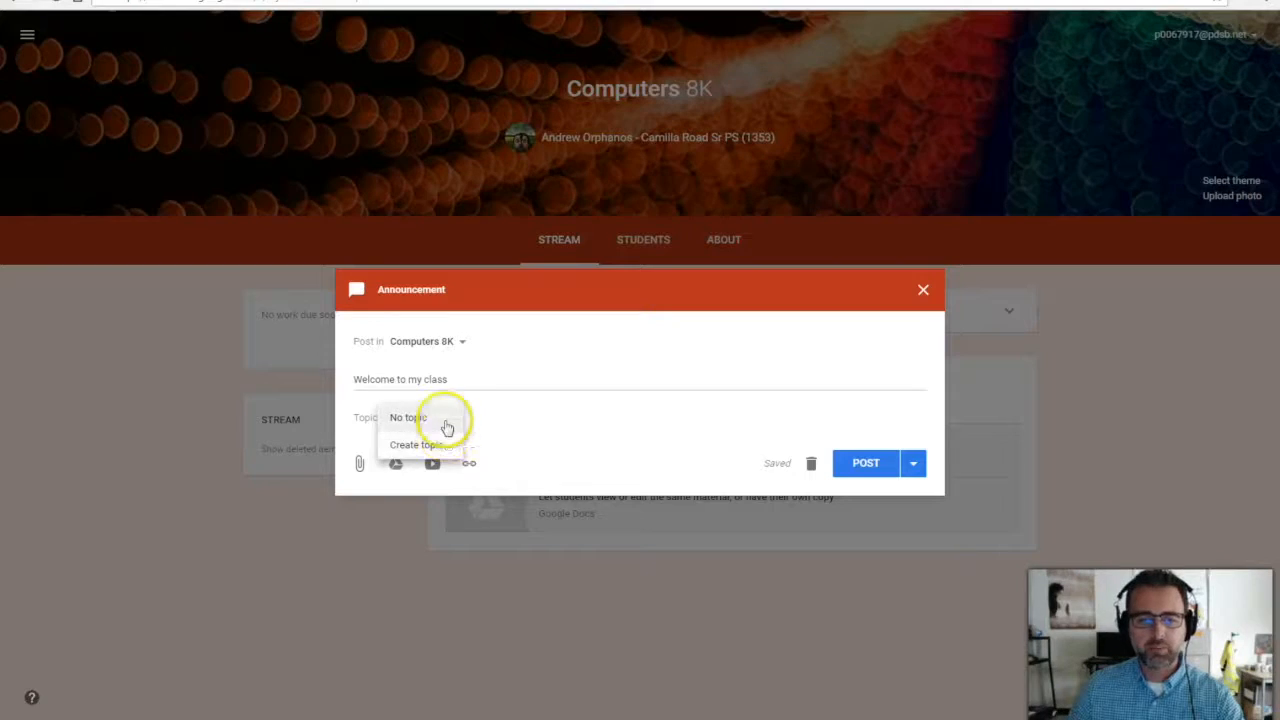
{"action": "left_click", "coordinate": [434, 443]}
{"action": "type", "text": "intro"}
{"action": "left_click", "coordinate": [656, 425]}
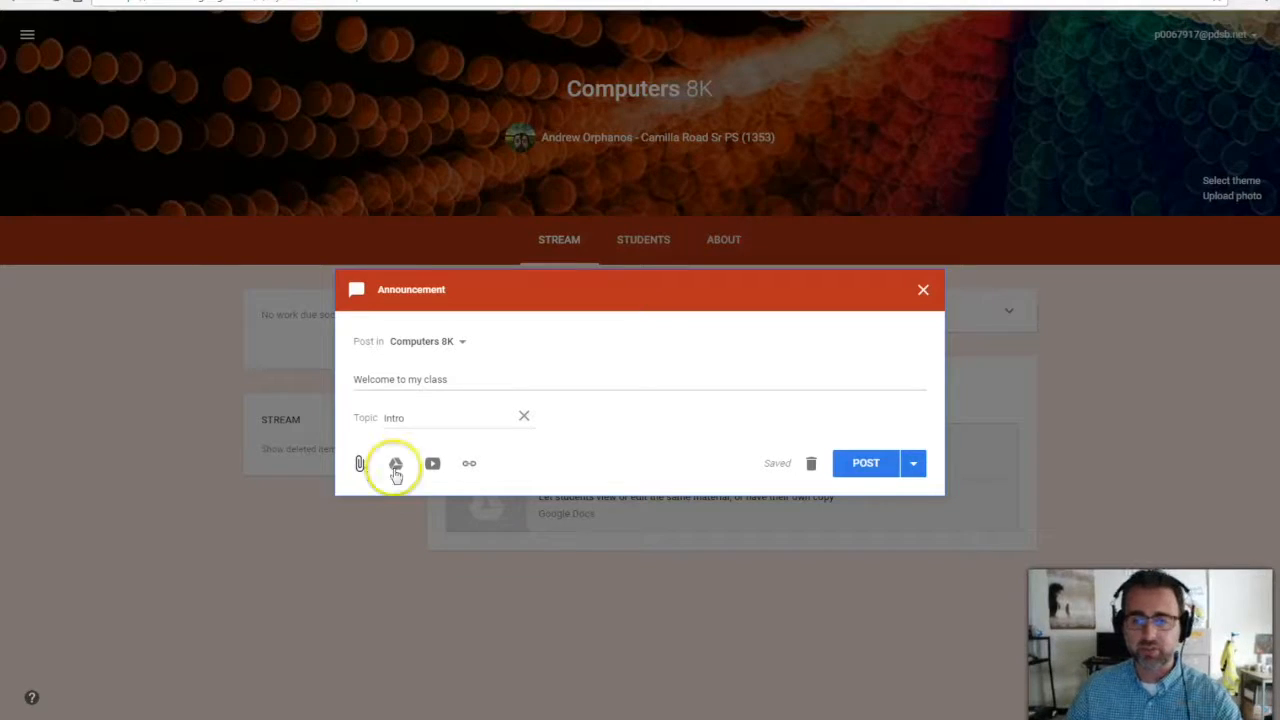
{"action": "left_click", "coordinate": [880, 464]}
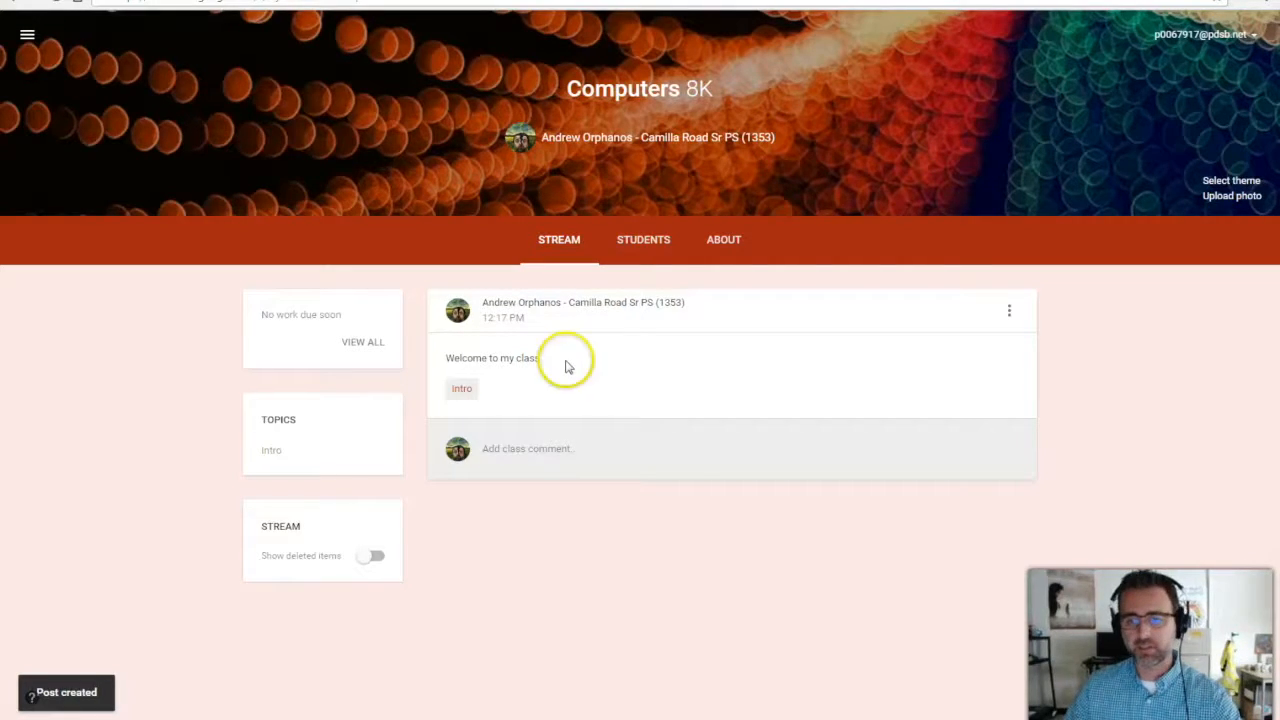
{"action": "mouse_move", "coordinate": [1240, 703]}
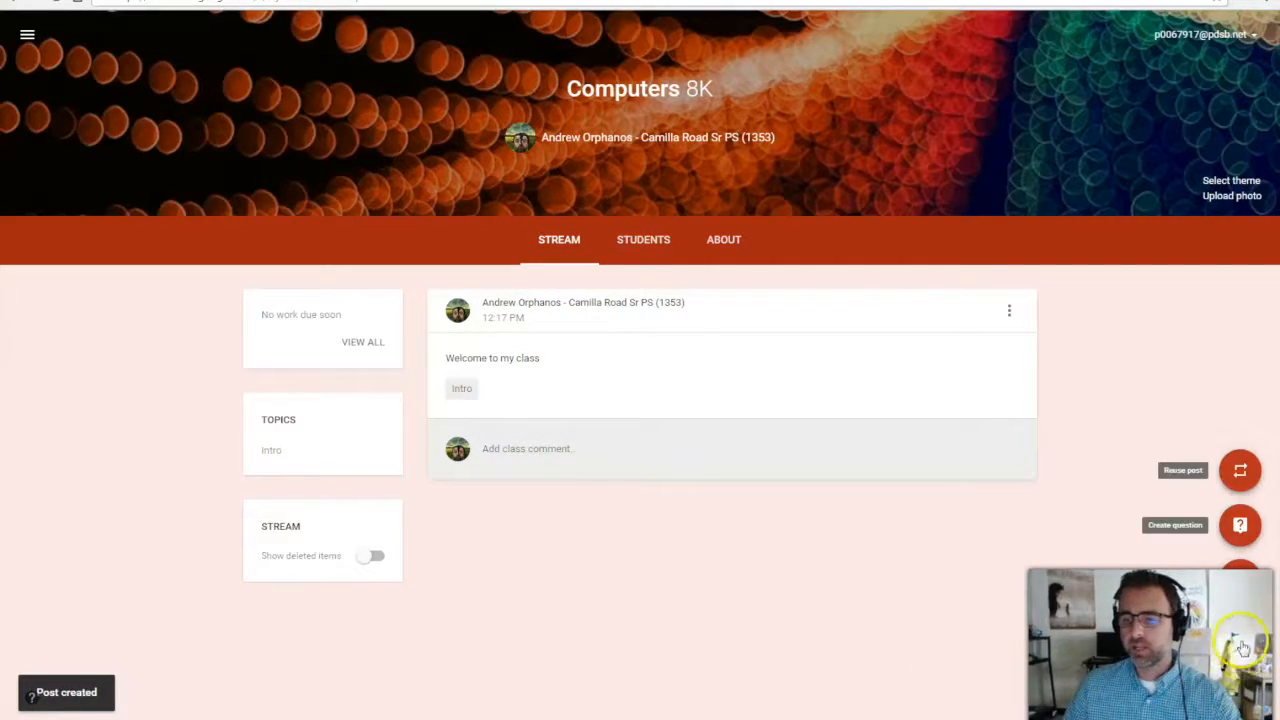
Start an assignment titled 'Getting to know me' with instructions 'Write a paragraph about yourself.'.
{"action": "left_click", "coordinate": [1242, 592]}
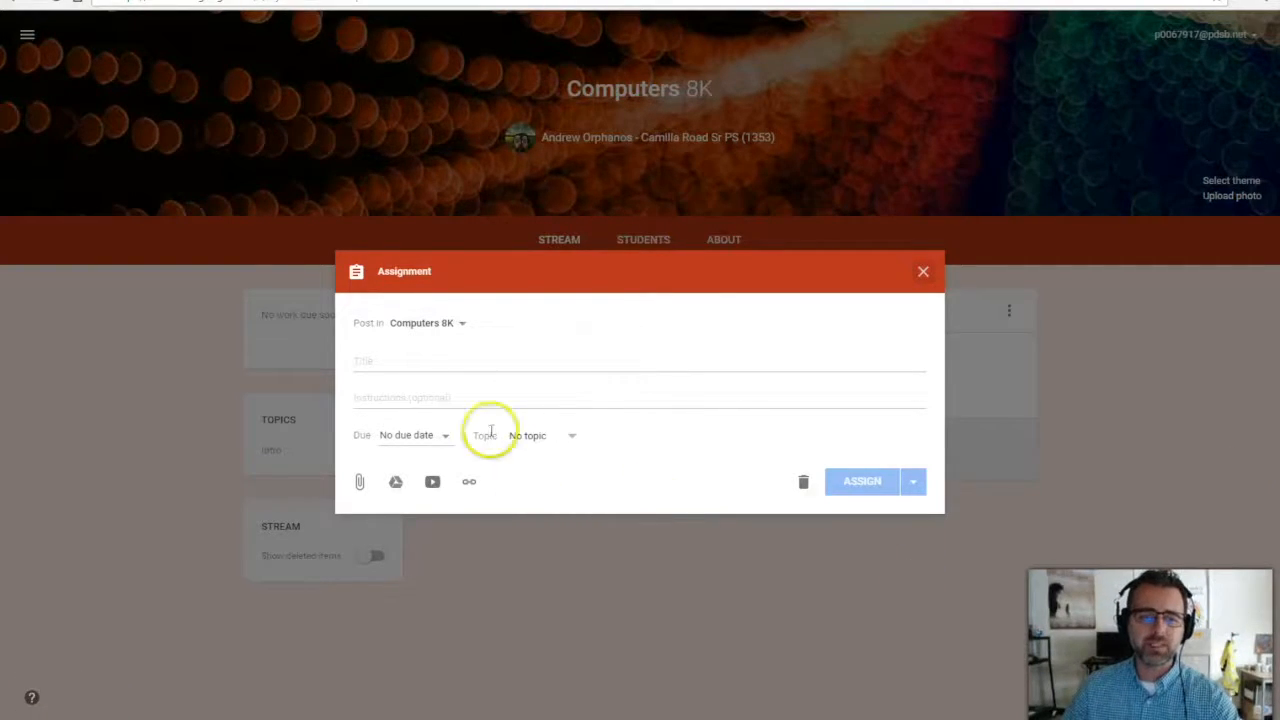
{"action": "left_click", "coordinate": [411, 358]}
{"action": "left_click", "coordinate": [513, 445]}
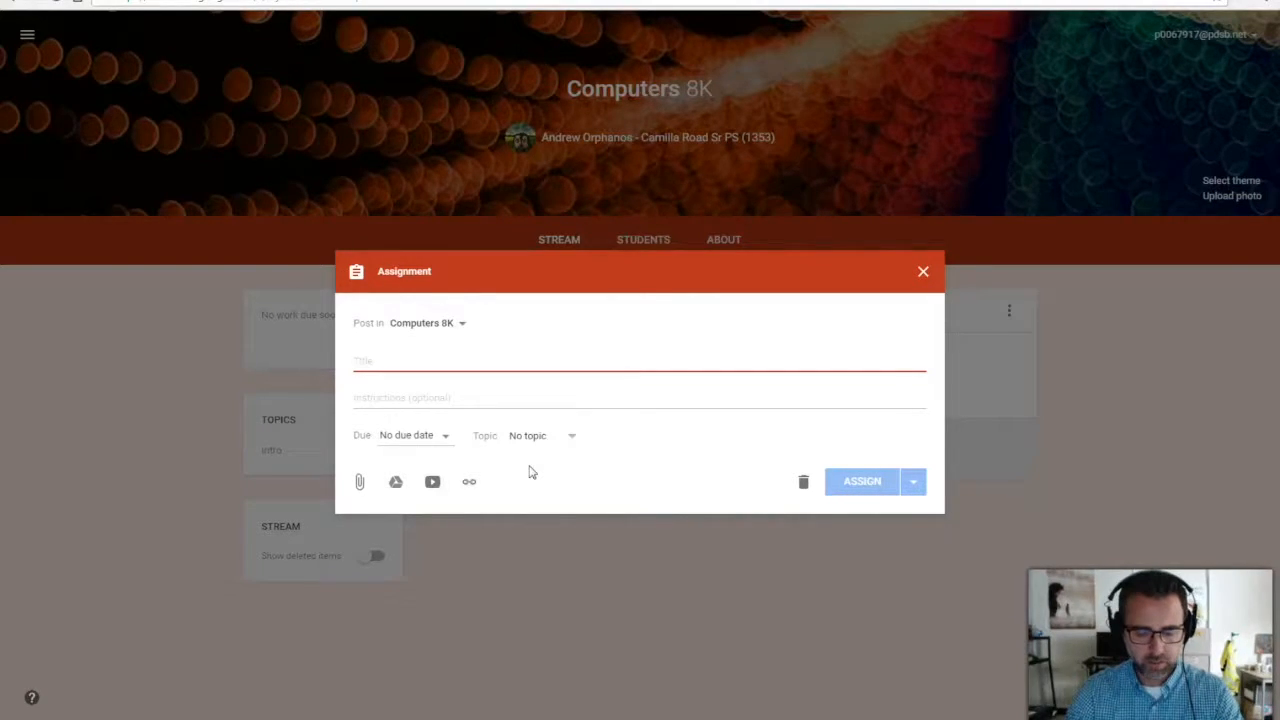
{"action": "type", "text": "Getting to know me"}
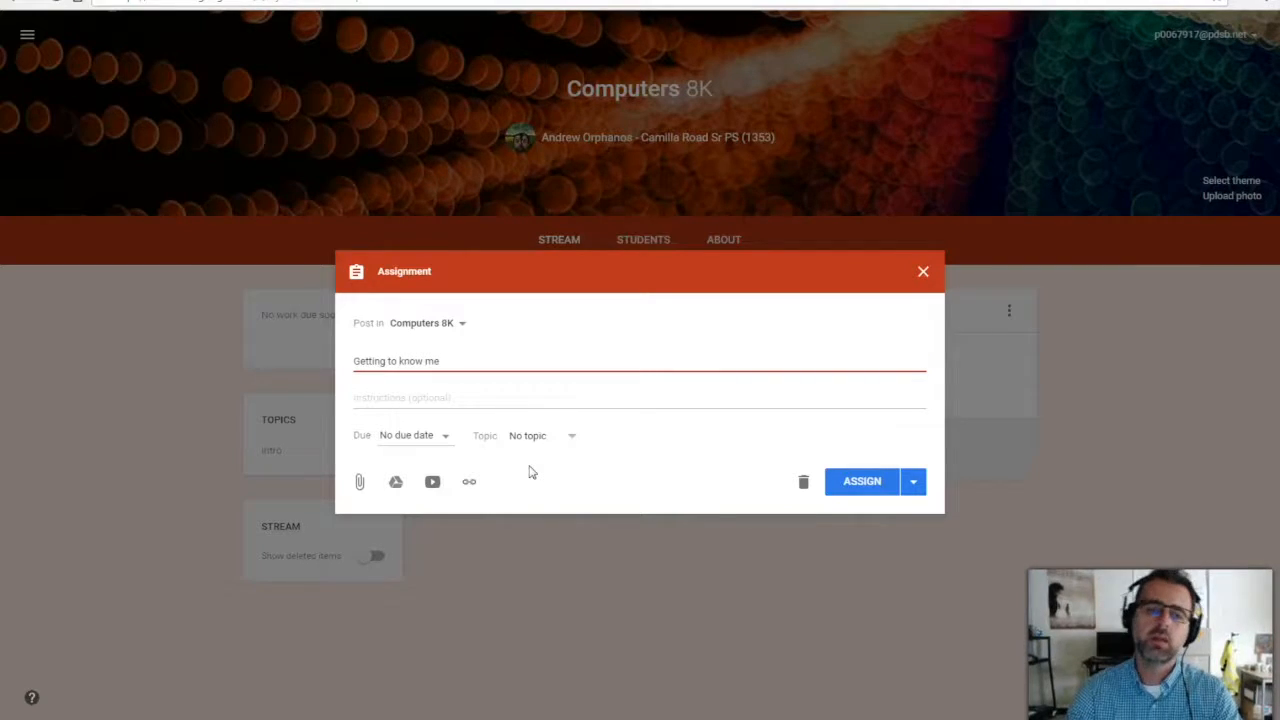
{"action": "key", "text": "Tab"}
{"action": "type", "text": "W"}
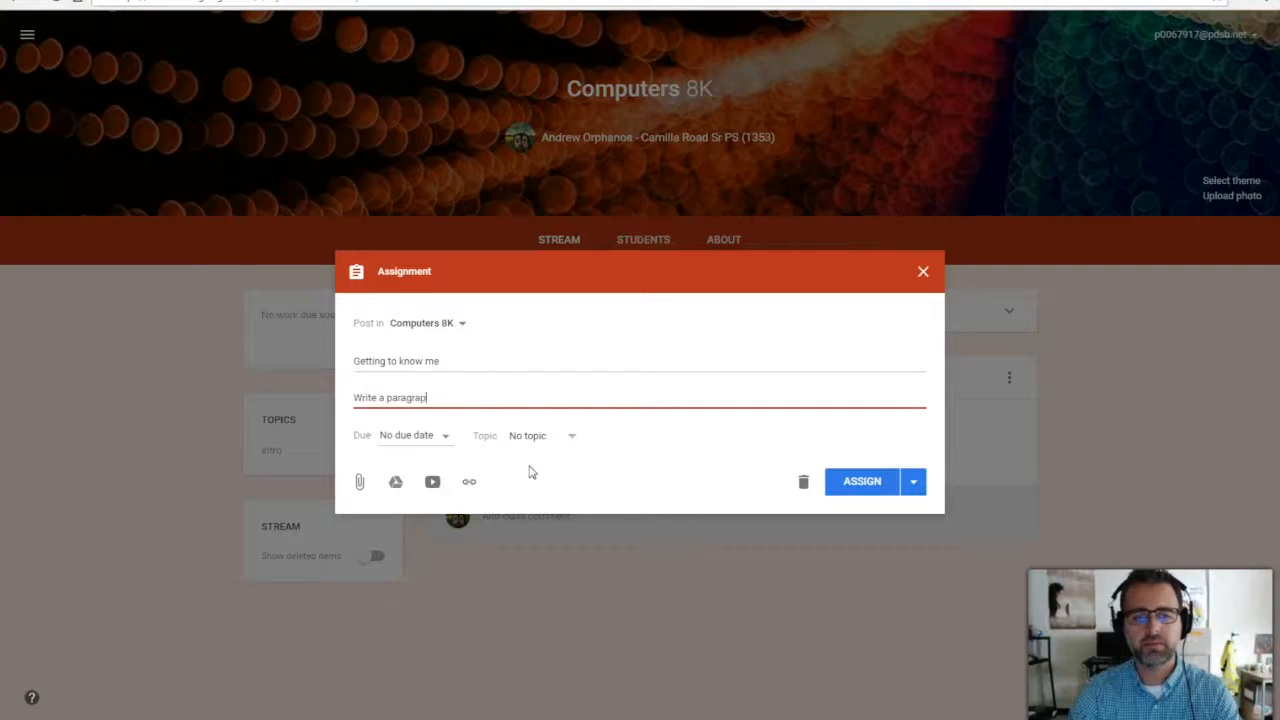
{"action": "type", "text": "rite a paragraph about your"}
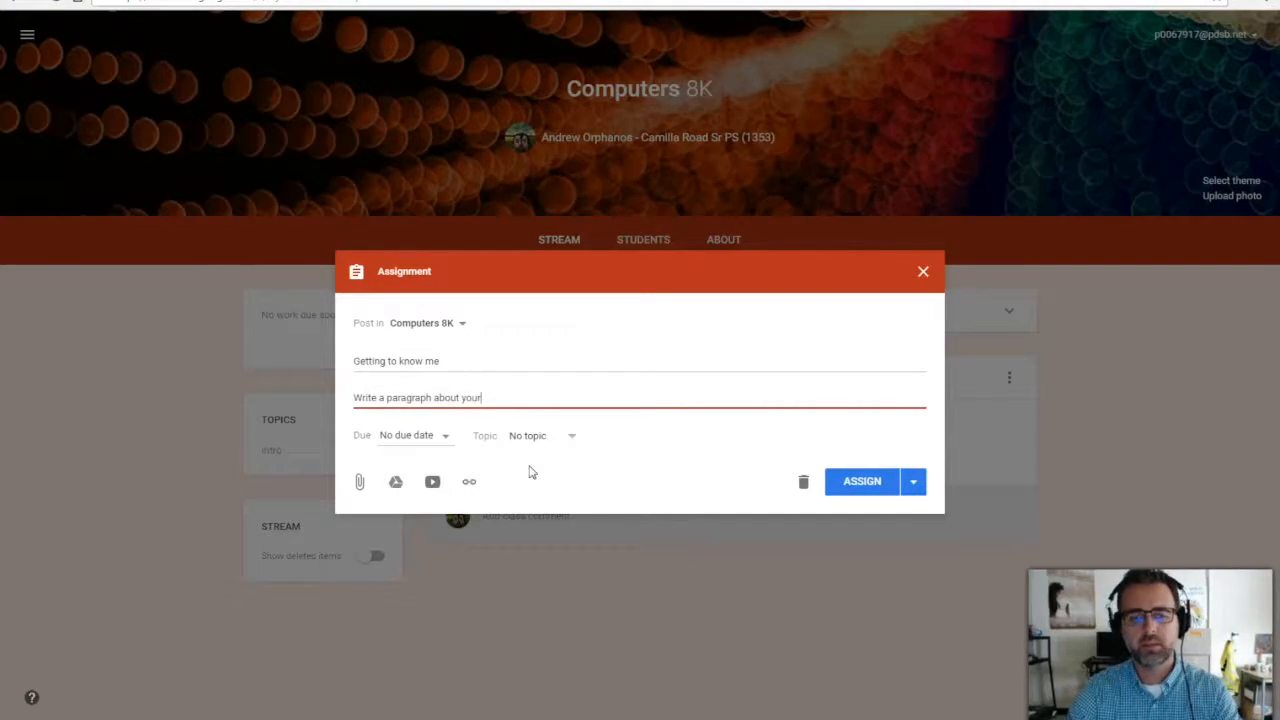
{"action": "type", "text": "self"}
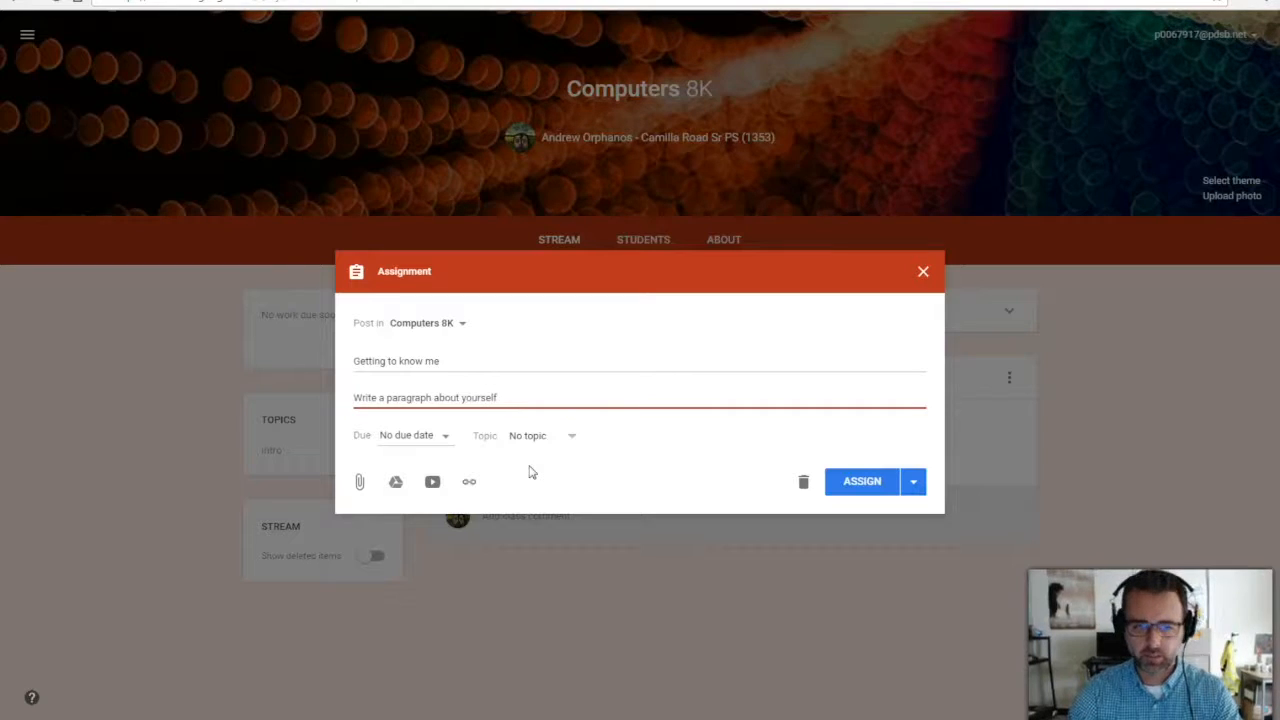
{"action": "type", "text": "."}
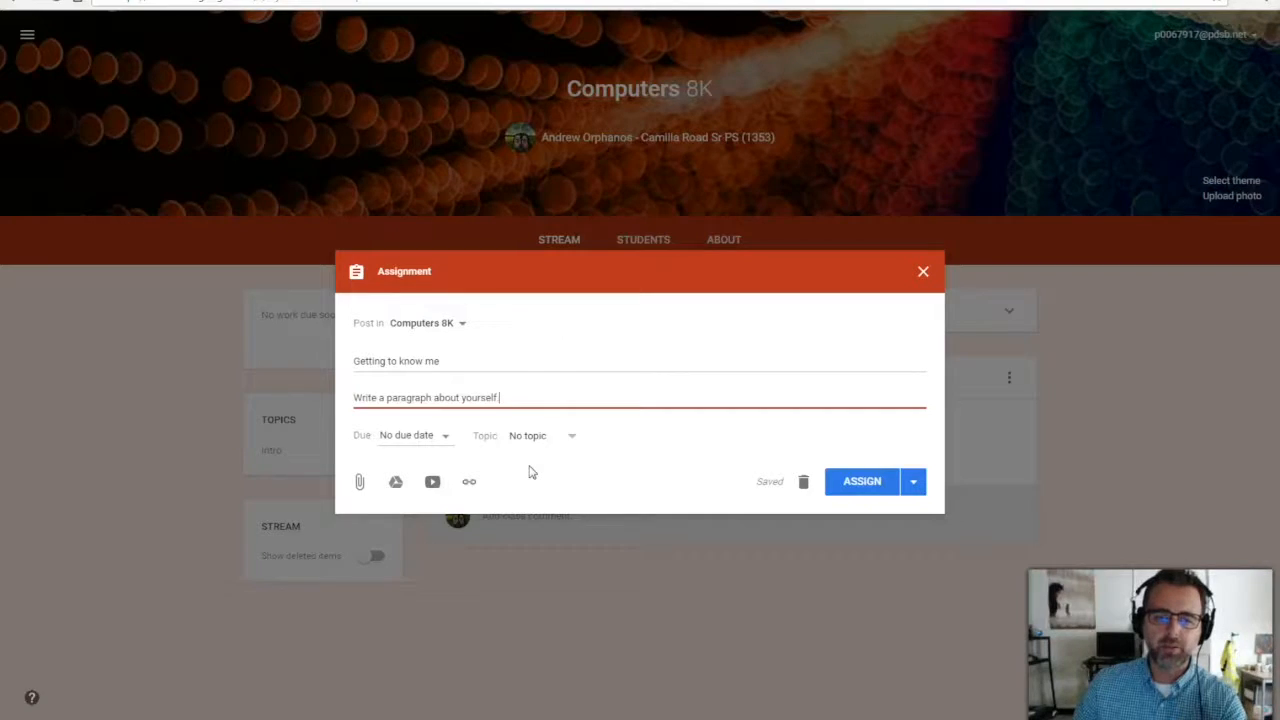
Set the assignment due date to October 5 at 11:59 PM.
{"action": "left_click", "coordinate": [443, 438]}
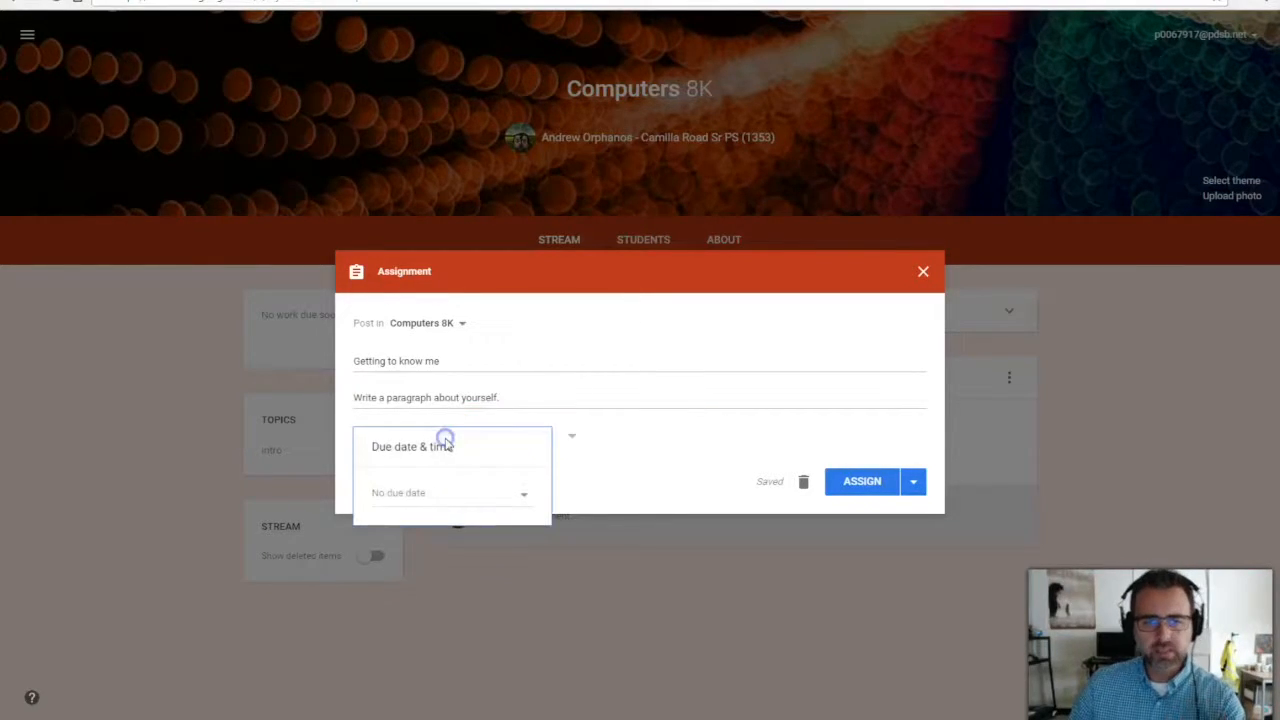
{"action": "left_click", "coordinate": [457, 492]}
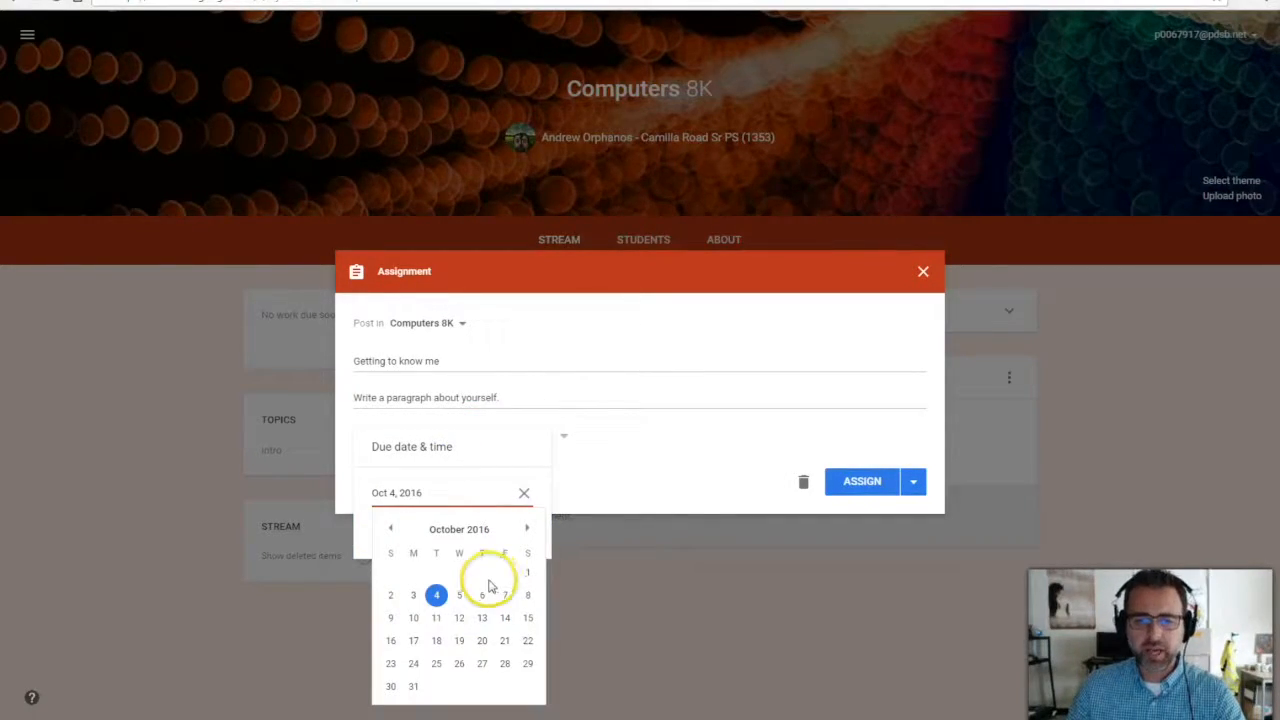
{"action": "left_click", "coordinate": [458, 596]}
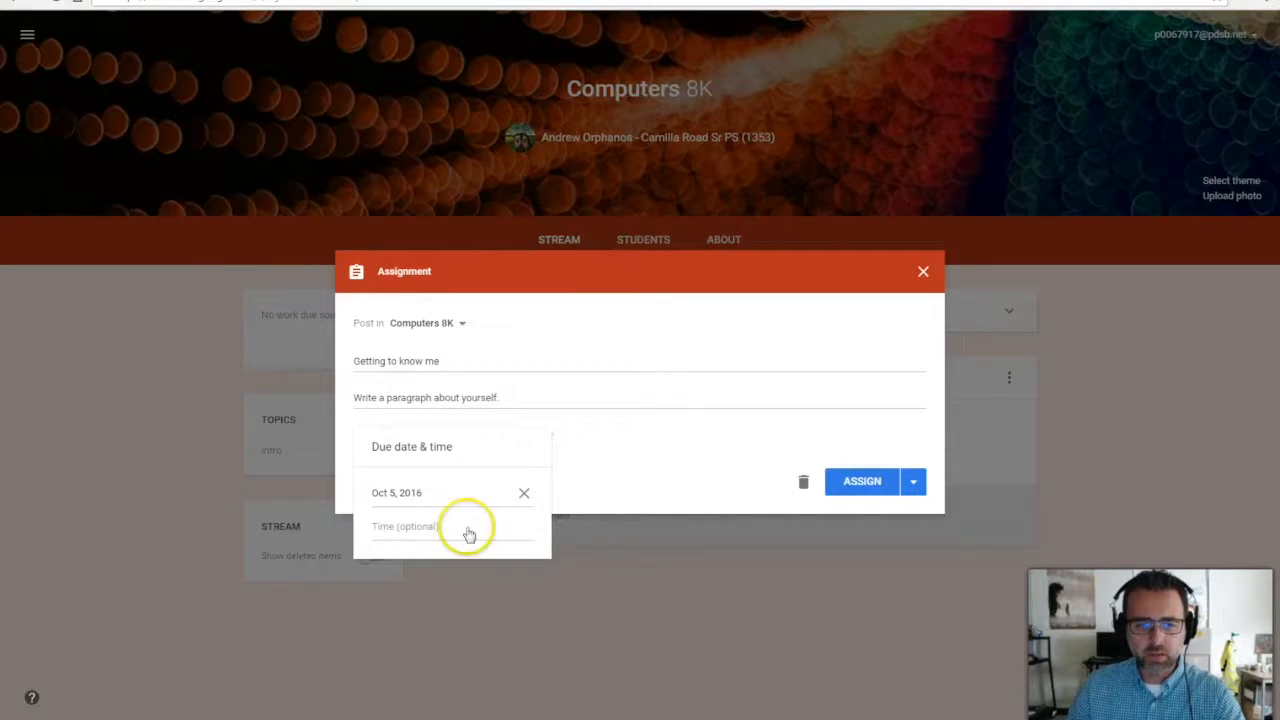
{"action": "left_click", "coordinate": [411, 525]}
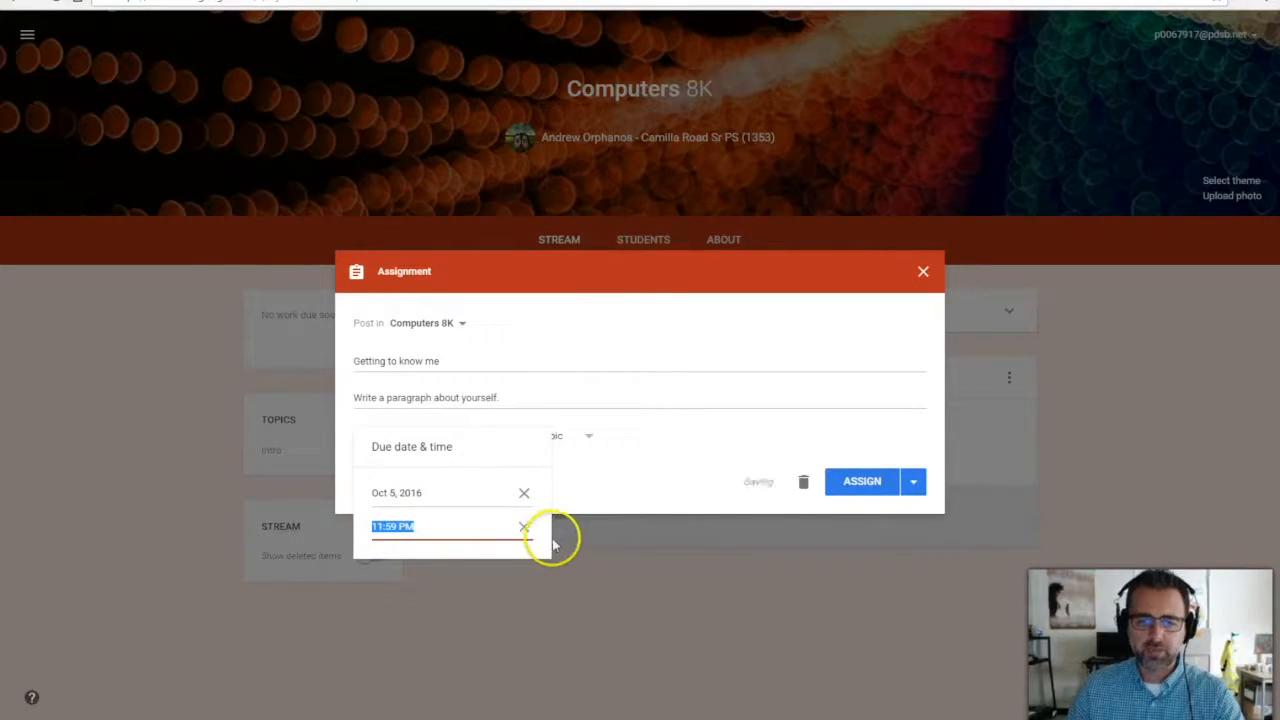
{"action": "left_click", "coordinate": [635, 452]}
File the assignment under the Intro topic, assign it, and return to the stream.
{"action": "left_click", "coordinate": [587, 436]}
{"action": "left_click", "coordinate": [545, 502]}
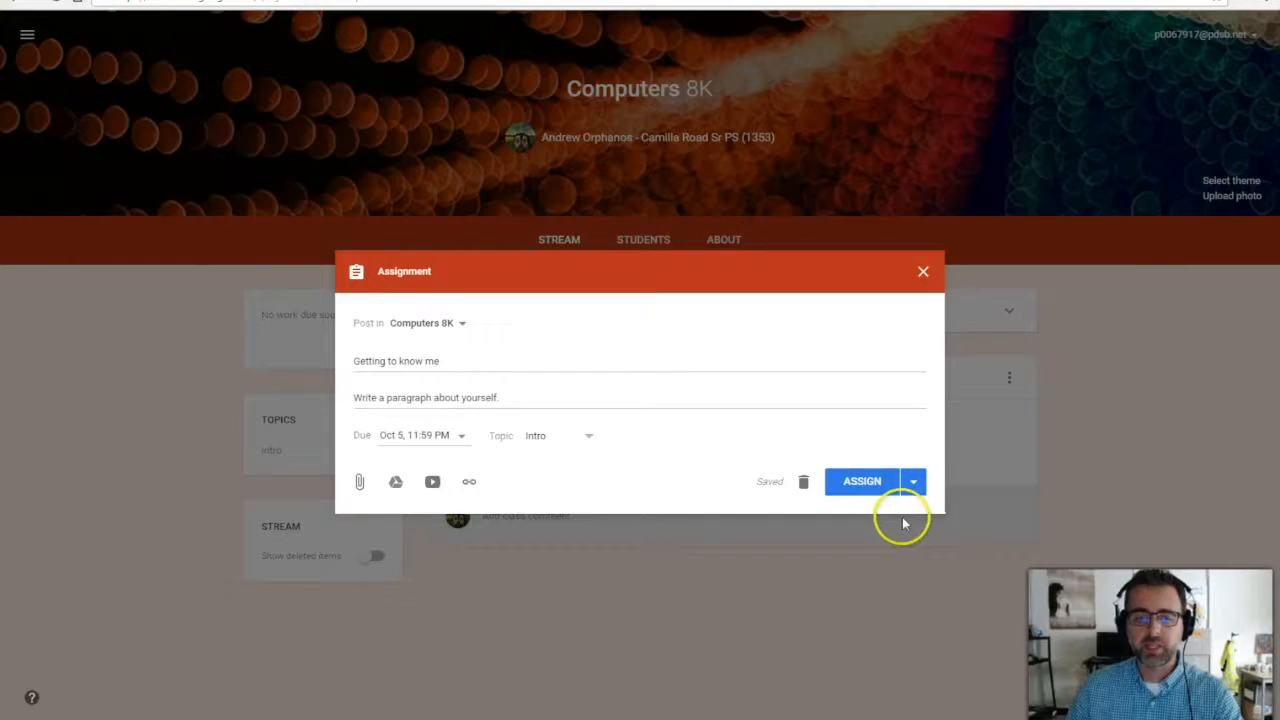
{"action": "left_click", "coordinate": [852, 481]}
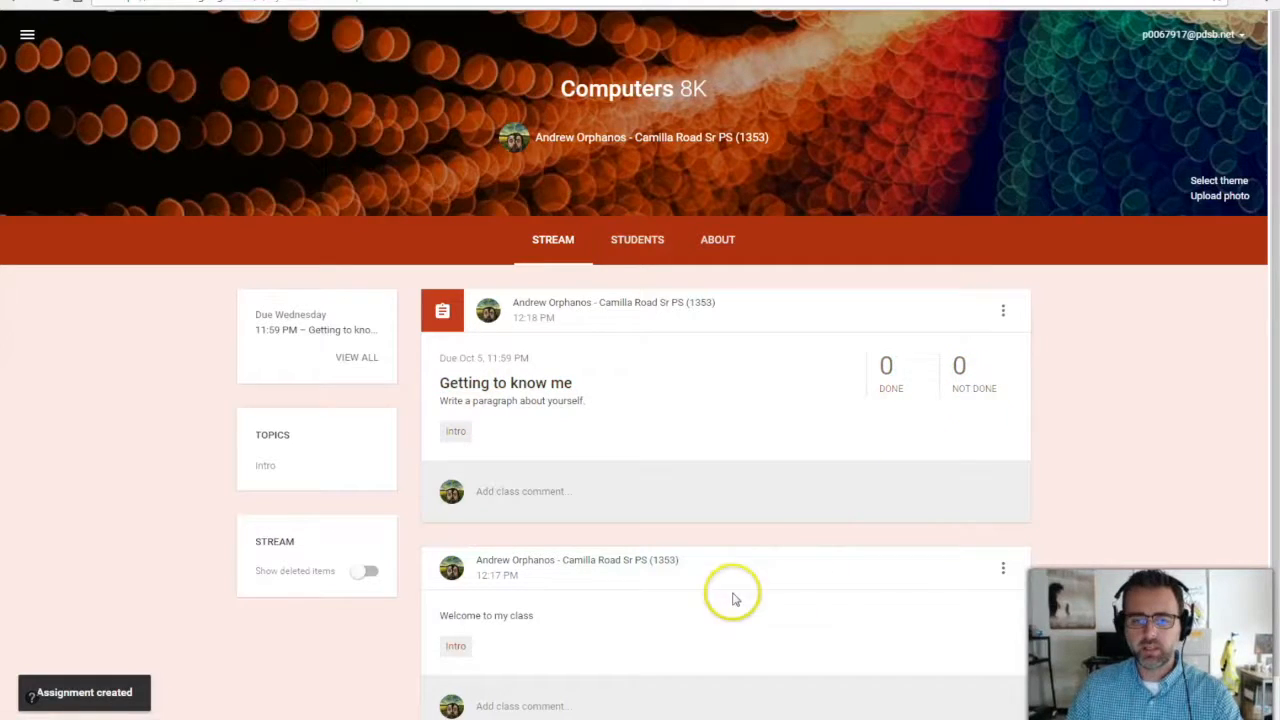
{"action": "left_click", "coordinate": [891, 392]}
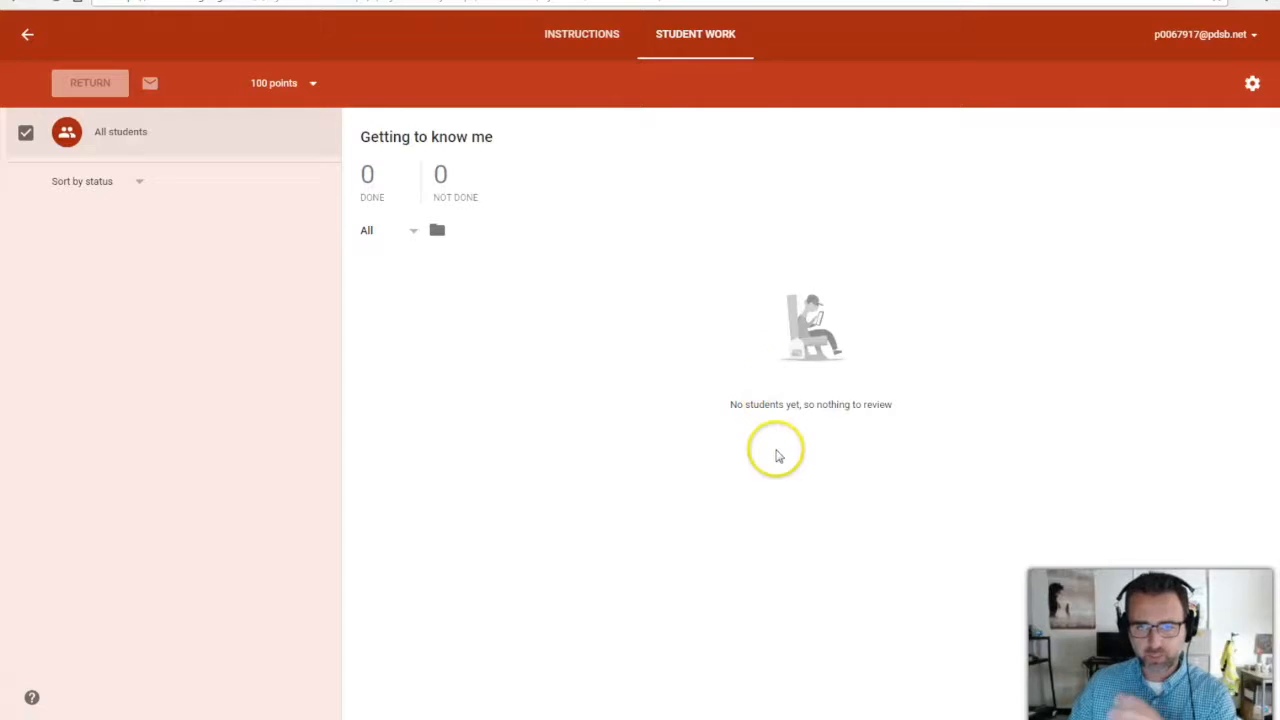
{"action": "left_click", "coordinate": [23, 34]}
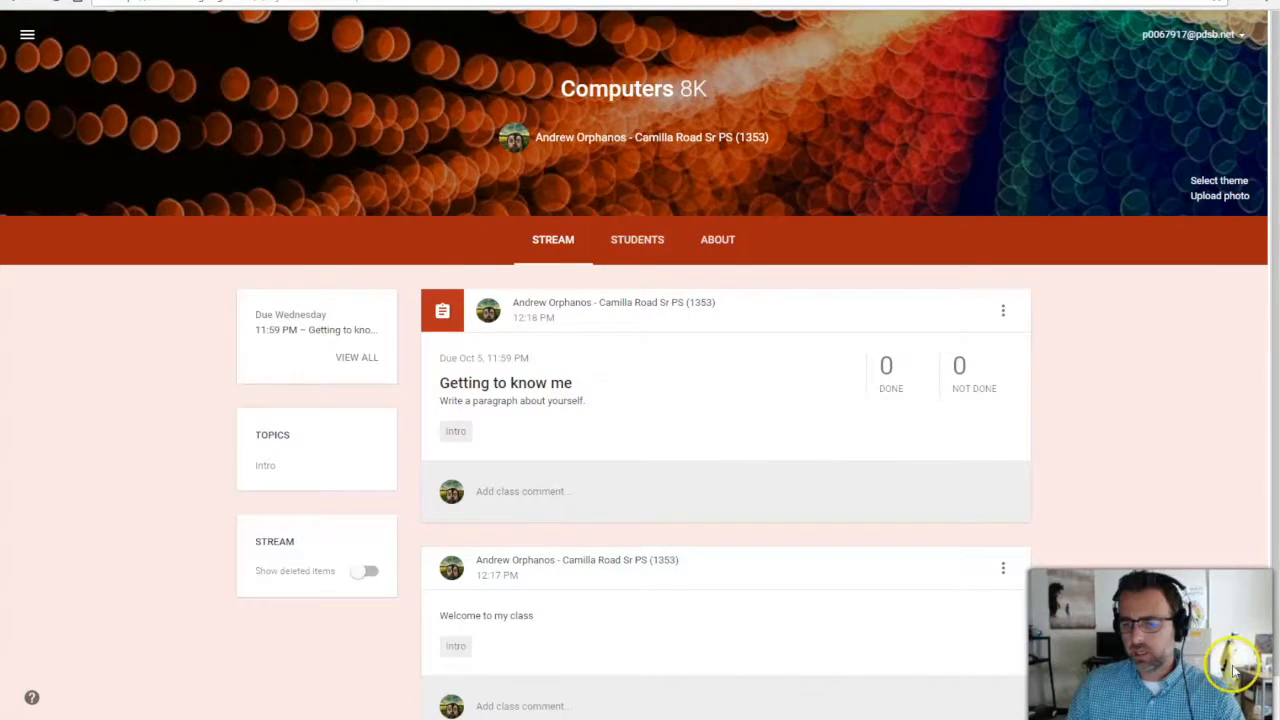
{"action": "mouse_move", "coordinate": [1232, 598]}
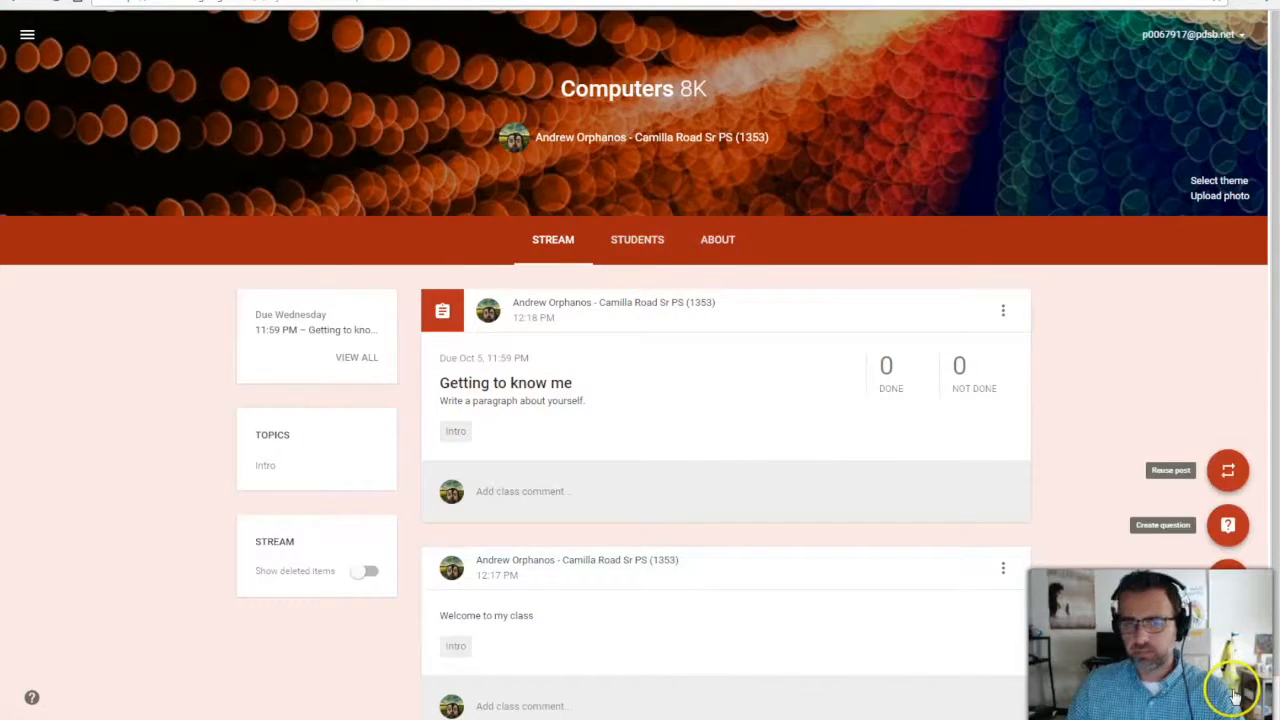
Ask 'What is your favorite food?' with instructions 'Please answer the following question'.
{"action": "left_click", "coordinate": [1227, 525]}
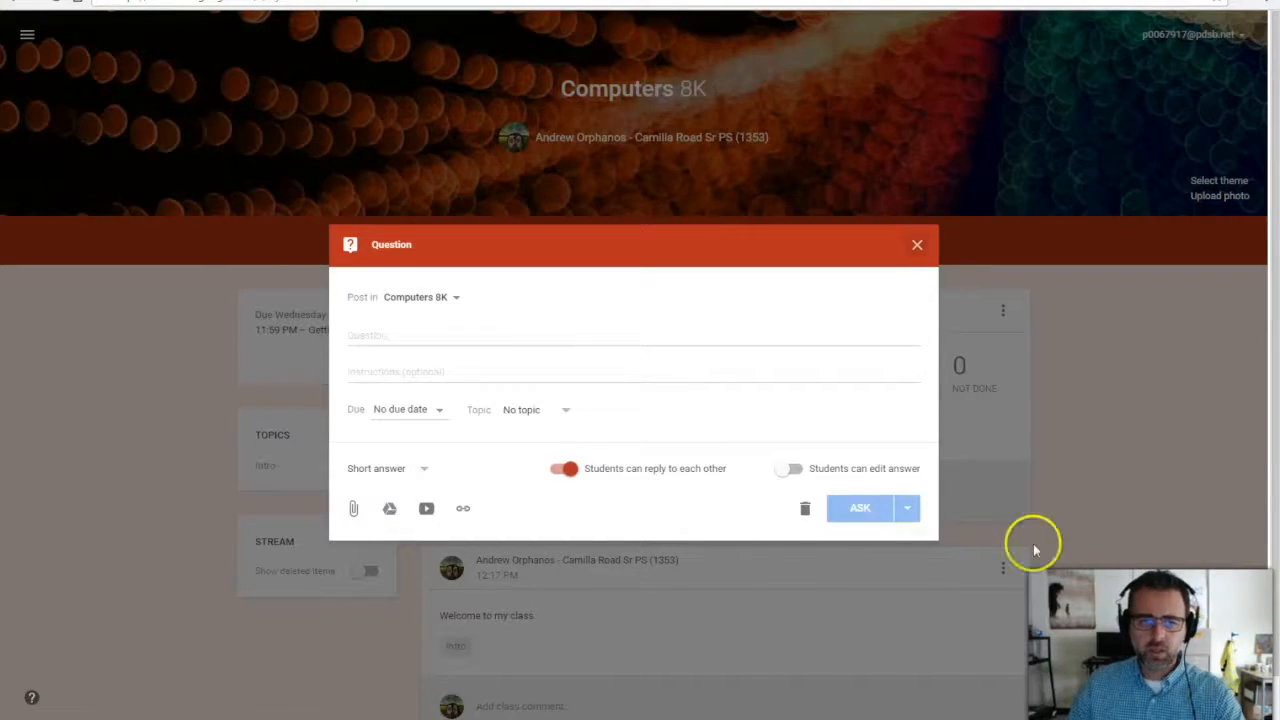
{"action": "left_click", "coordinate": [416, 335]}
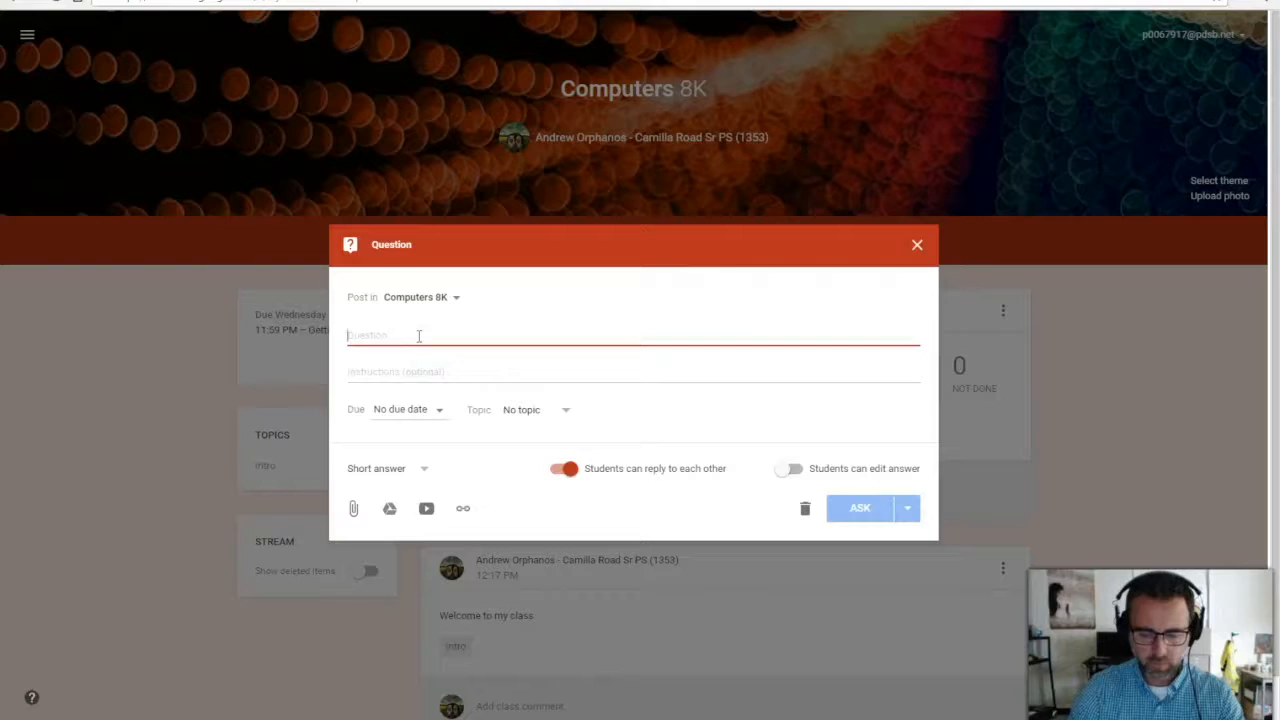
{"action": "type", "text": "What is you"}
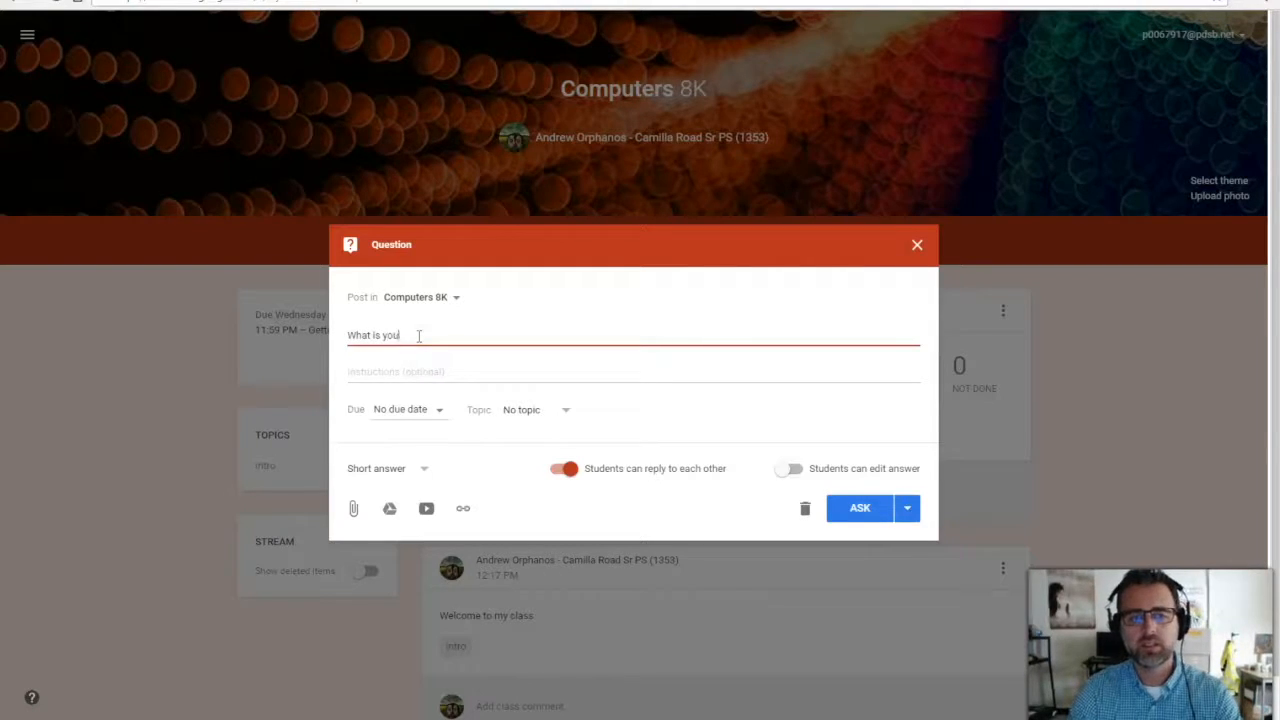
{"action": "type", "text": "r favorite"}
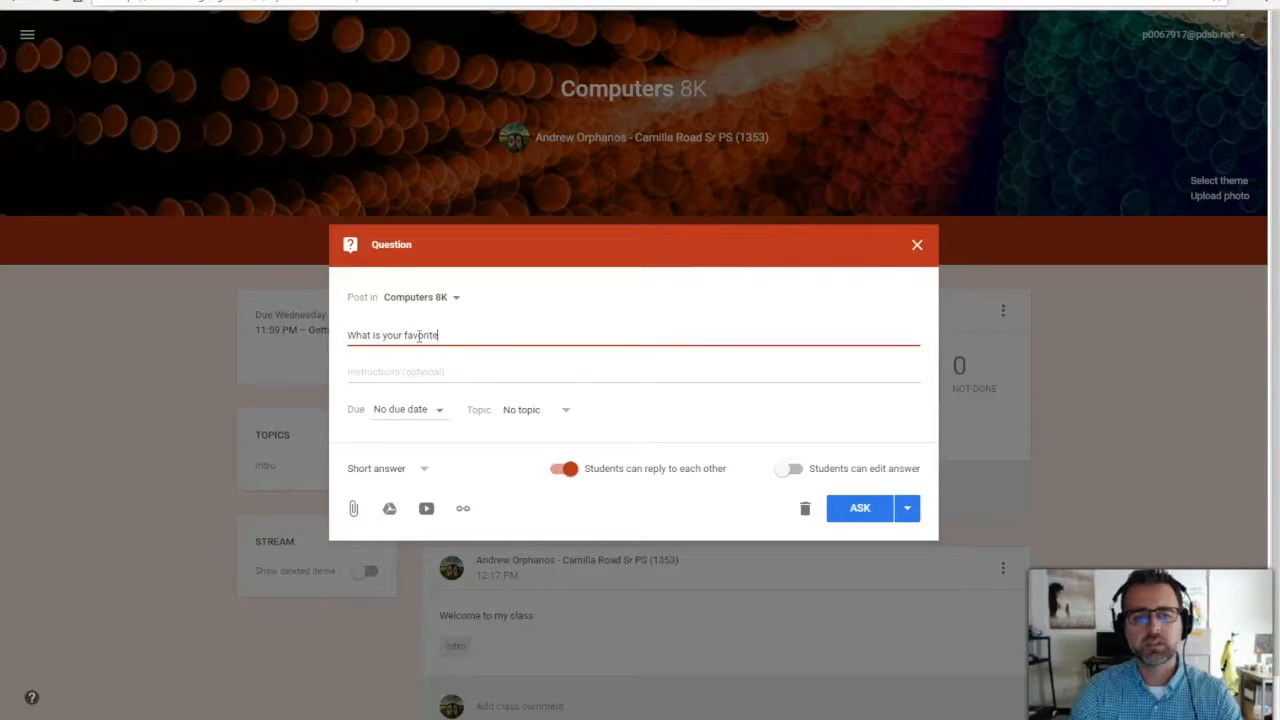
{"action": "type", "text": " food?"}
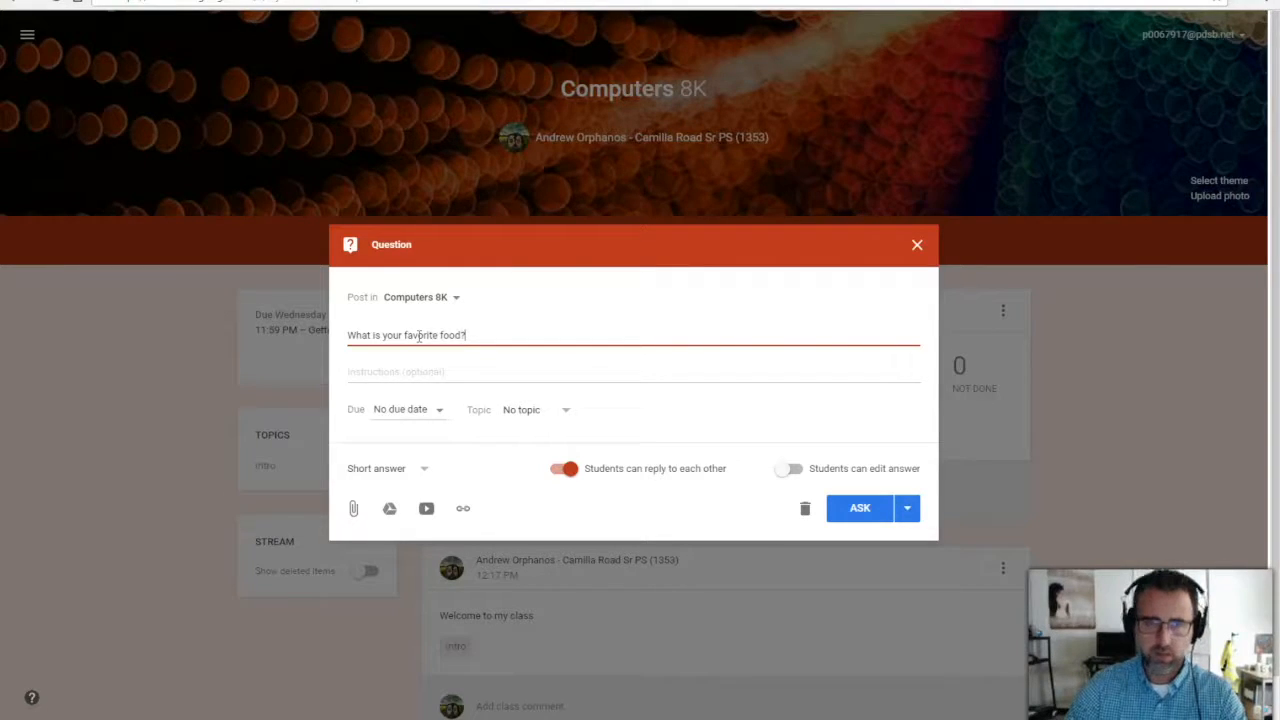
{"action": "left_click", "coordinate": [410, 371]}
{"action": "type", "text": "Please a"}
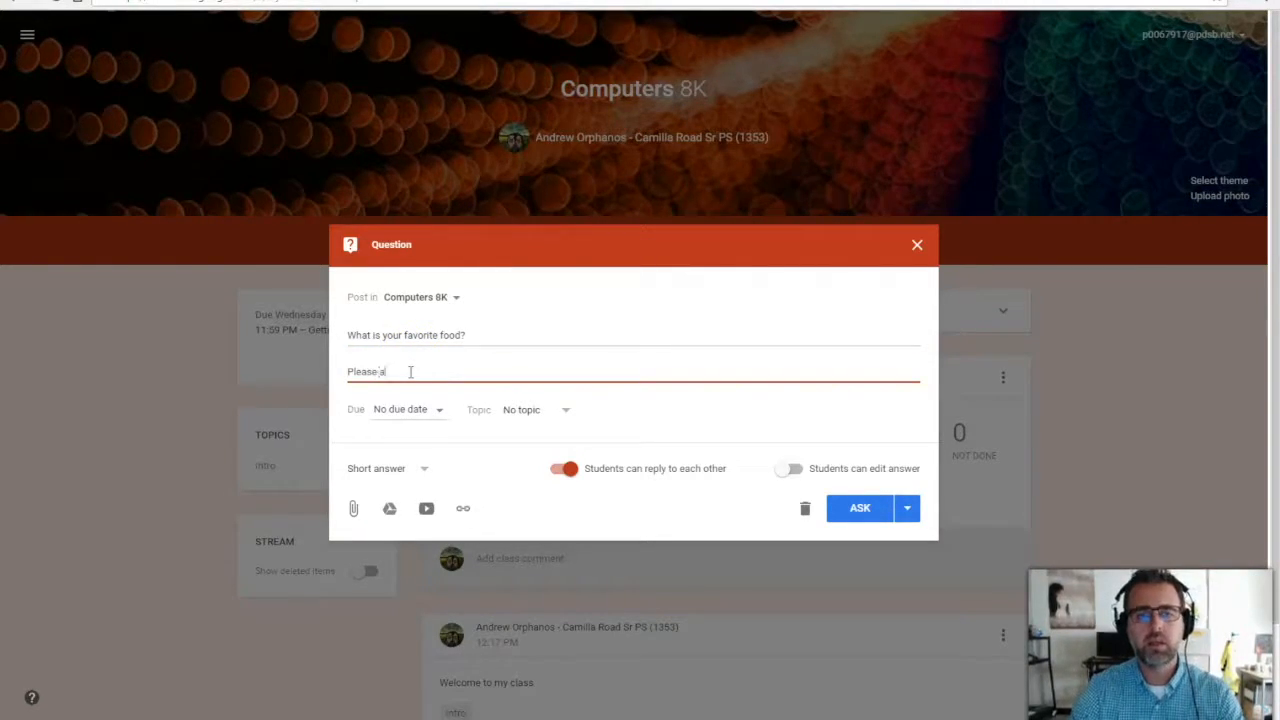
{"action": "type", "text": "nswer the following question"}
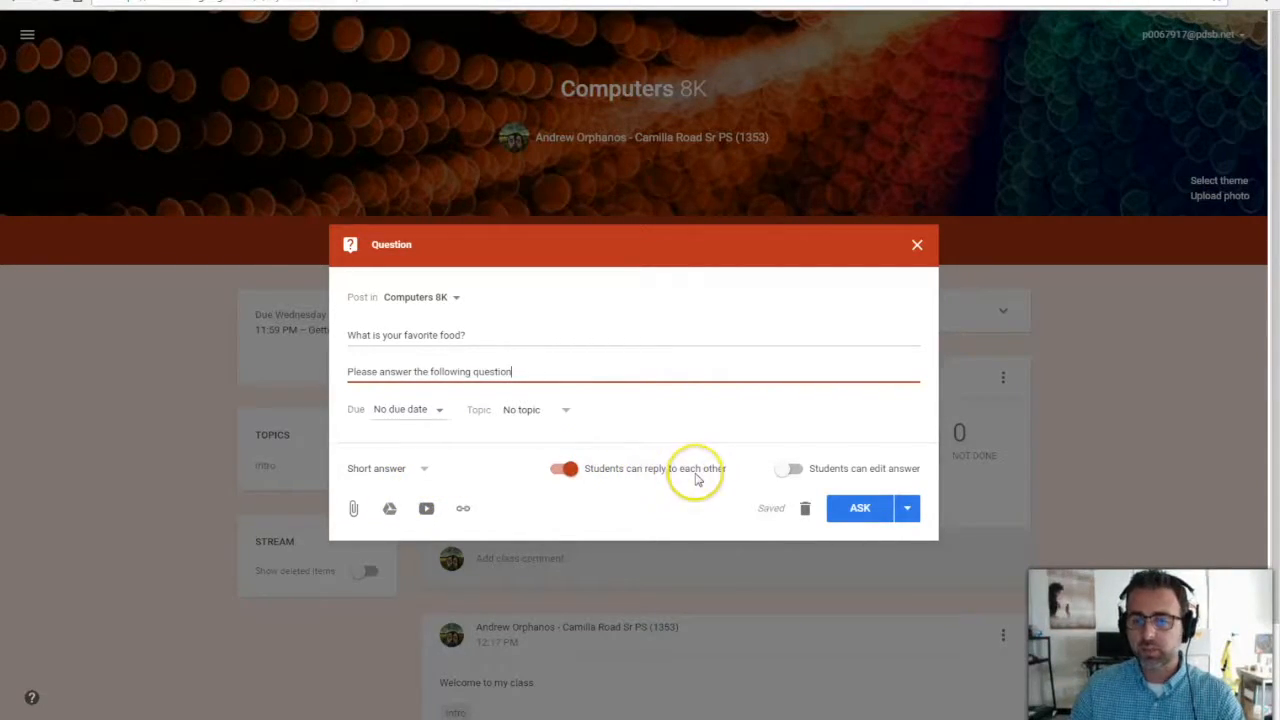
{"action": "left_click", "coordinate": [862, 512]}
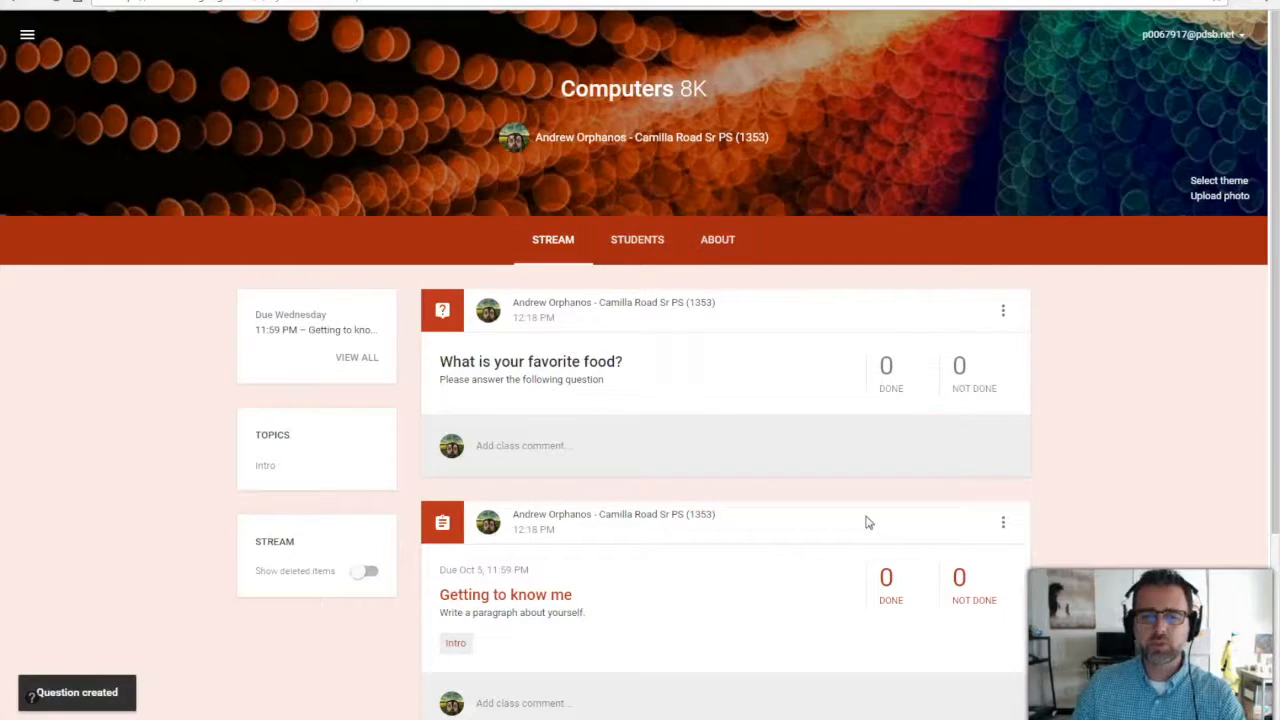
Begin reusing a post from another class, choosing Computers 8A as the source.
{"action": "left_click", "coordinate": [857, 500]}
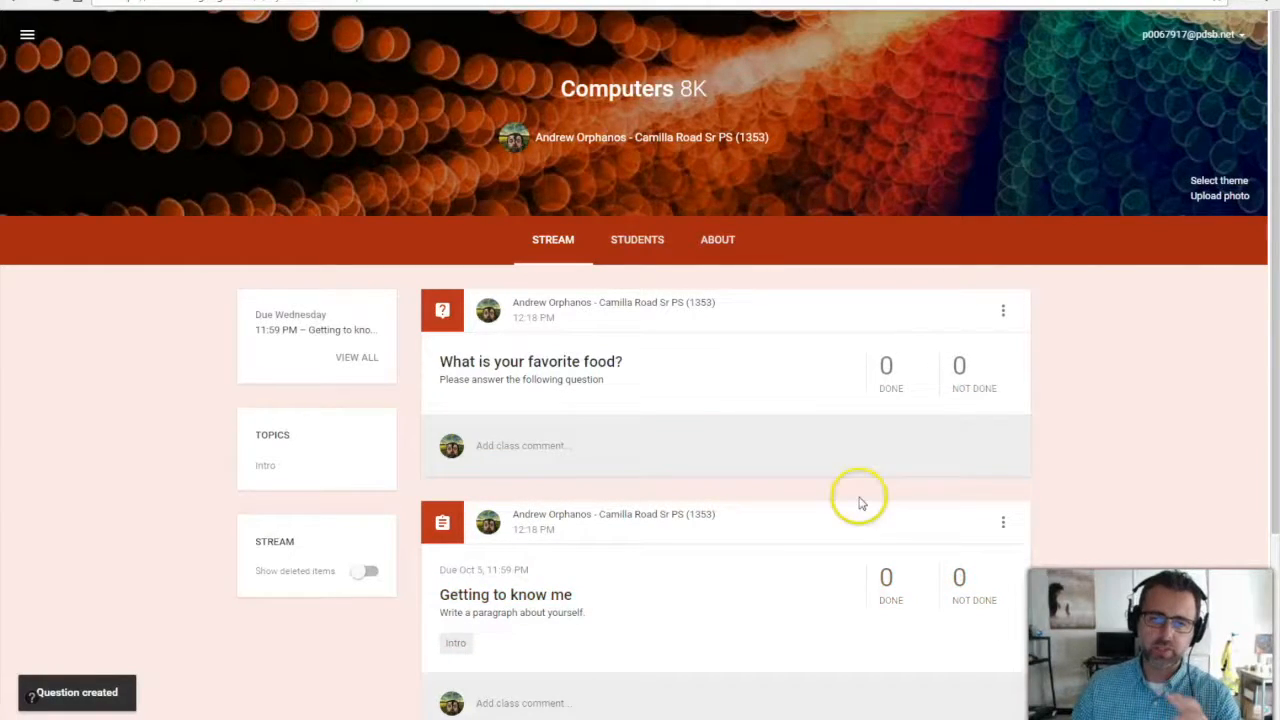
{"action": "left_click", "coordinate": [523, 433]}
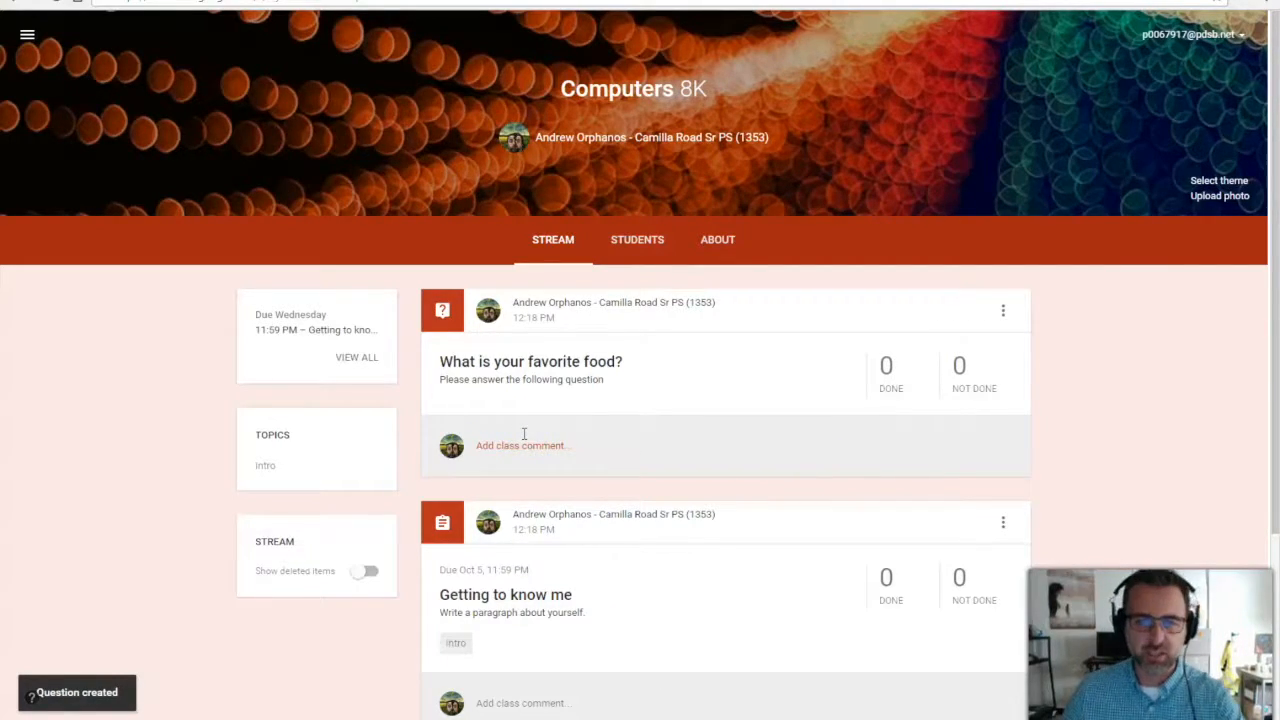
{"action": "left_click", "coordinate": [1258, 703]}
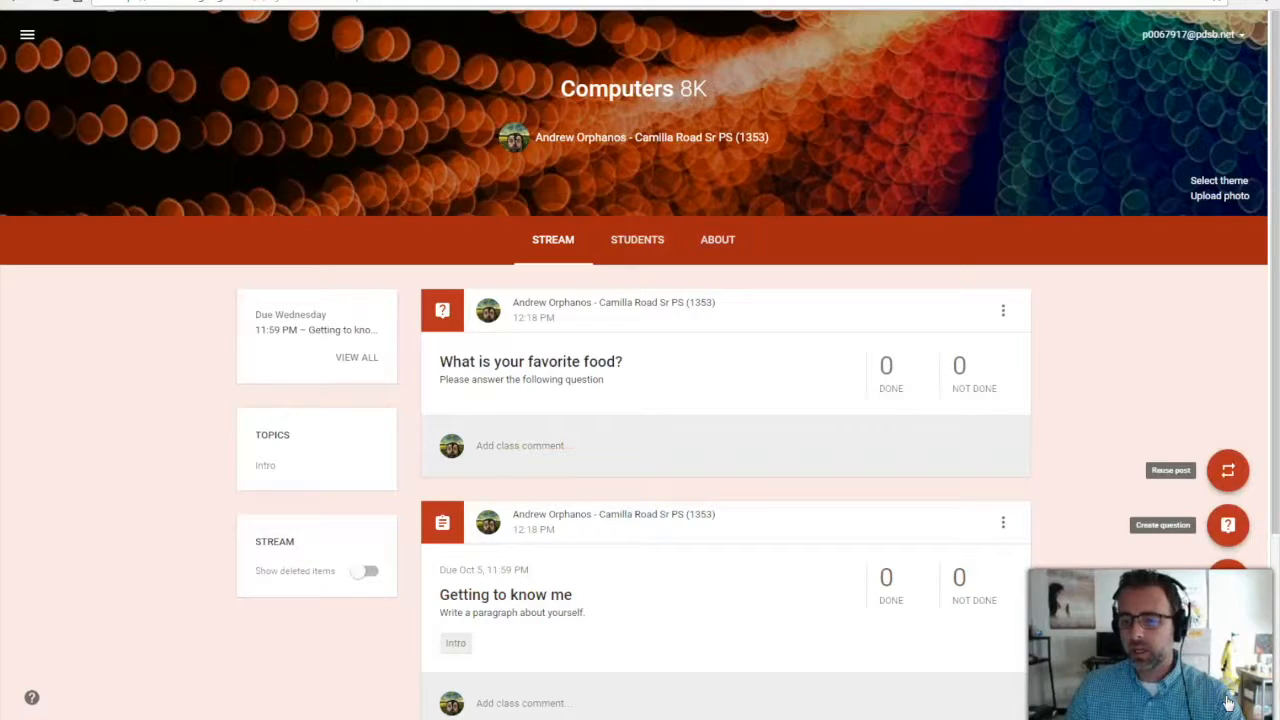
{"action": "left_click", "coordinate": [1229, 474]}
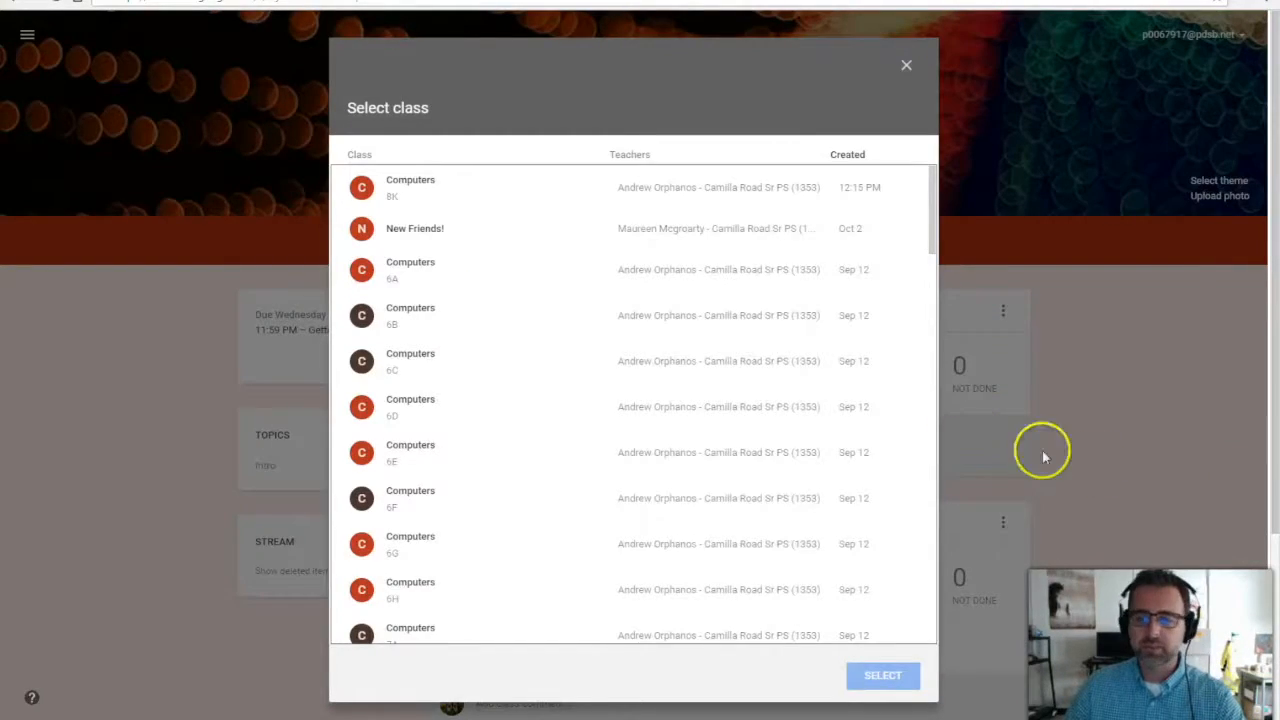
{"action": "left_click", "coordinate": [403, 276]}
{"action": "left_click", "coordinate": [883, 677]}
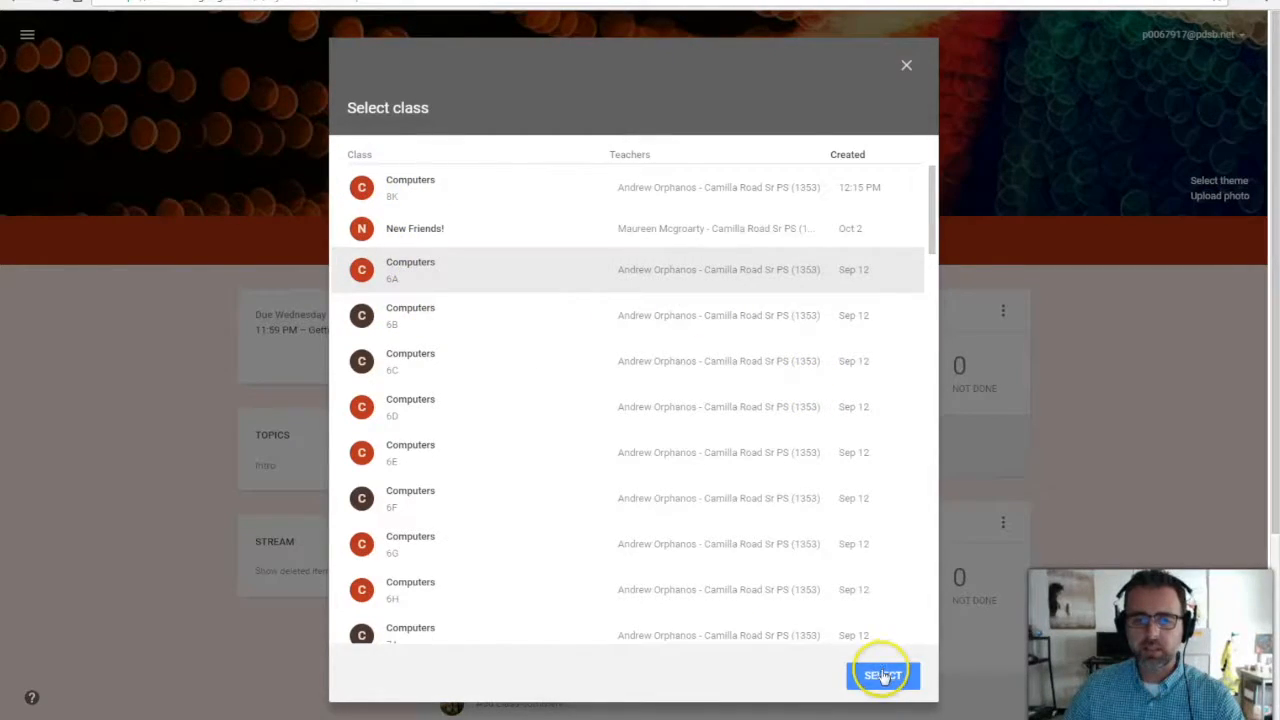
{"action": "left_click_drag", "start_coordinate": [931, 240], "coordinate": [931, 313]}
{"action": "left_click", "coordinate": [429, 625]}
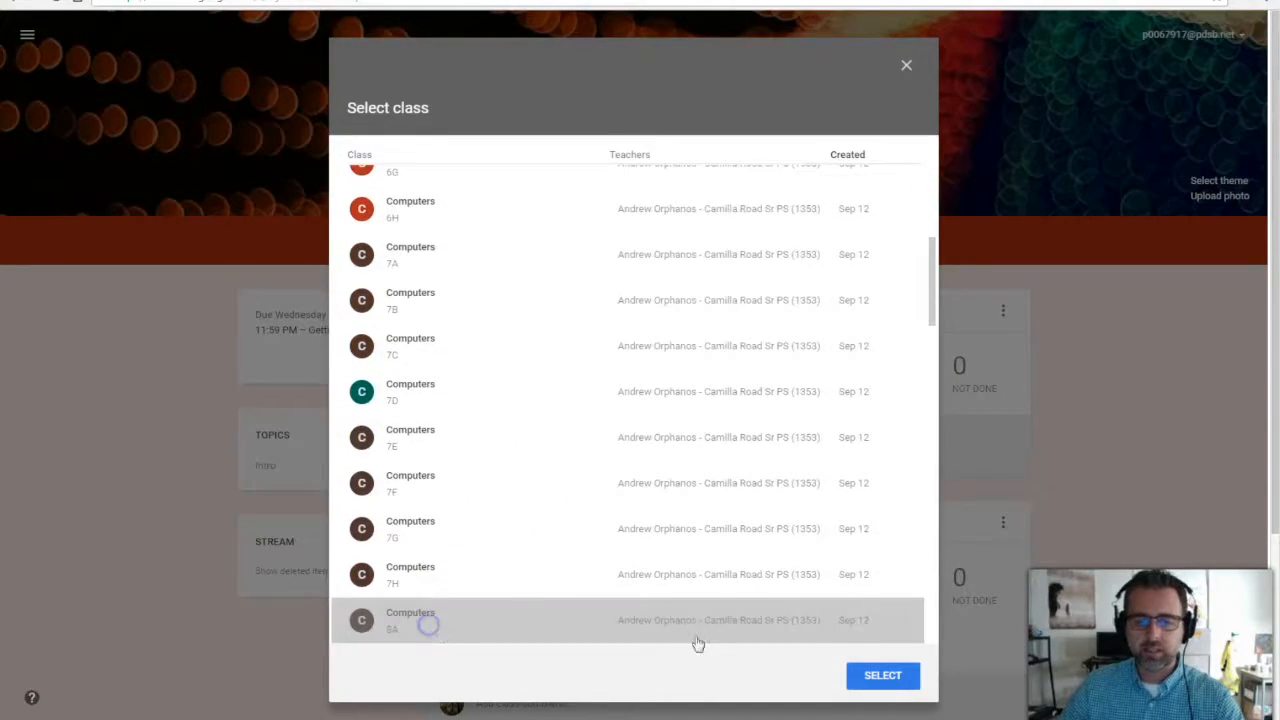
Reuse 8A's 'Cycle #3 - Prodigy Accounts' post and publish it to the stream.
{"action": "left_click", "coordinate": [862, 678]}
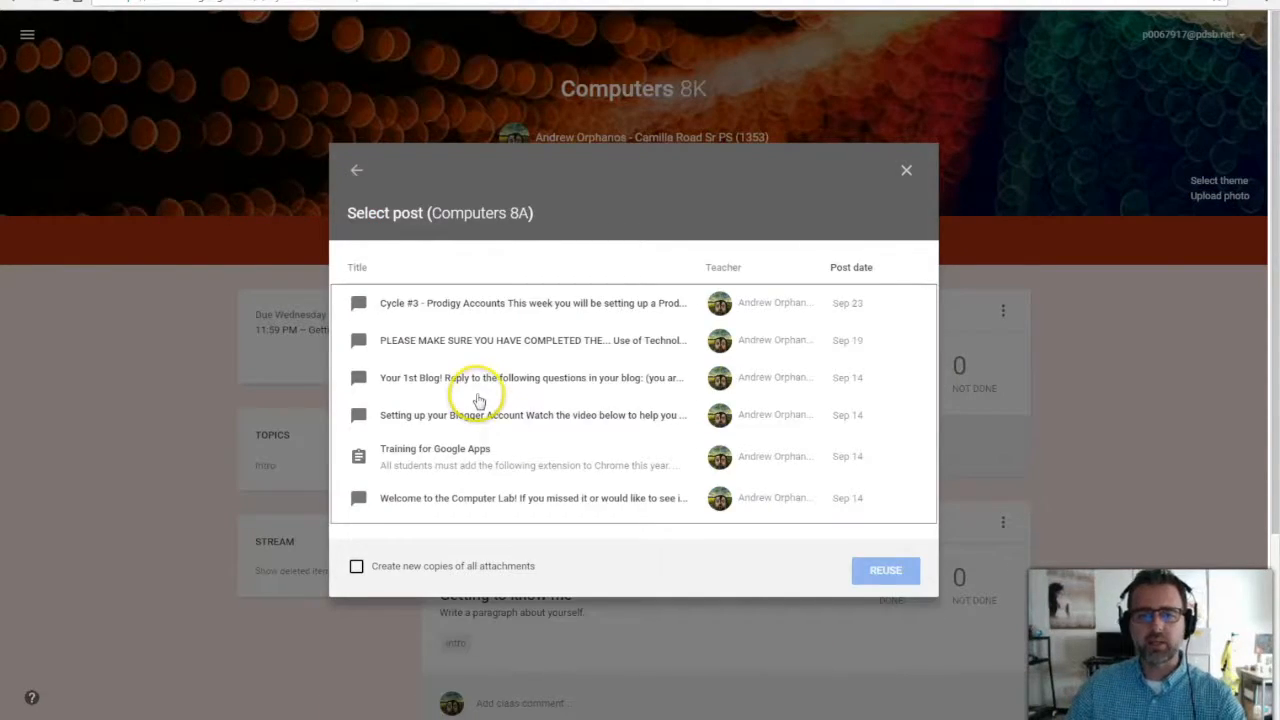
{"action": "left_click", "coordinate": [504, 304]}
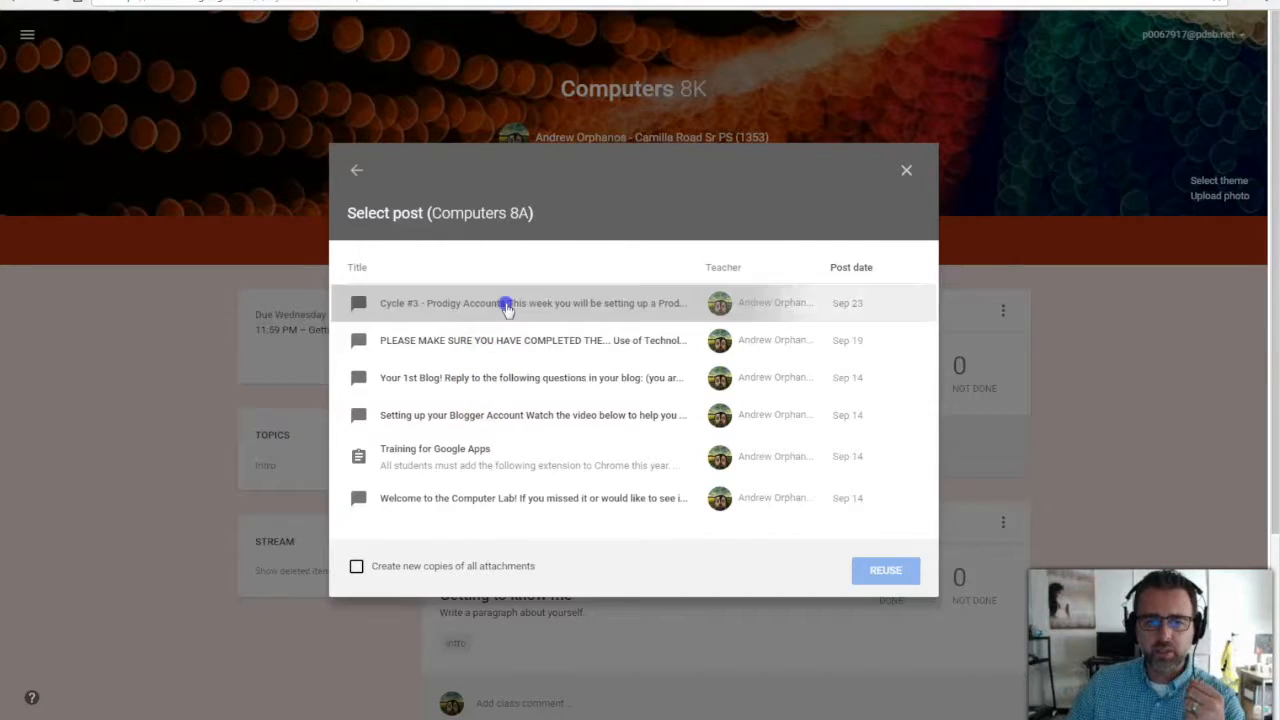
{"action": "left_click", "coordinate": [893, 570]}
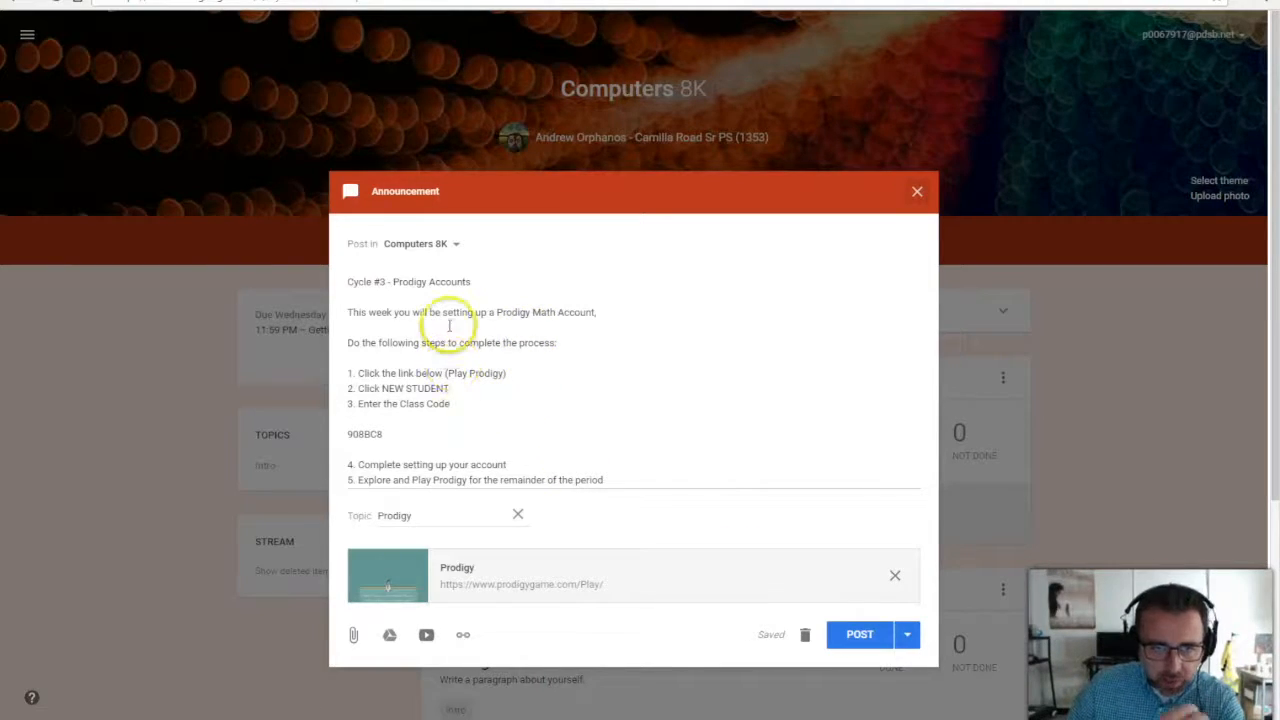
{"action": "left_click", "coordinate": [855, 638]}
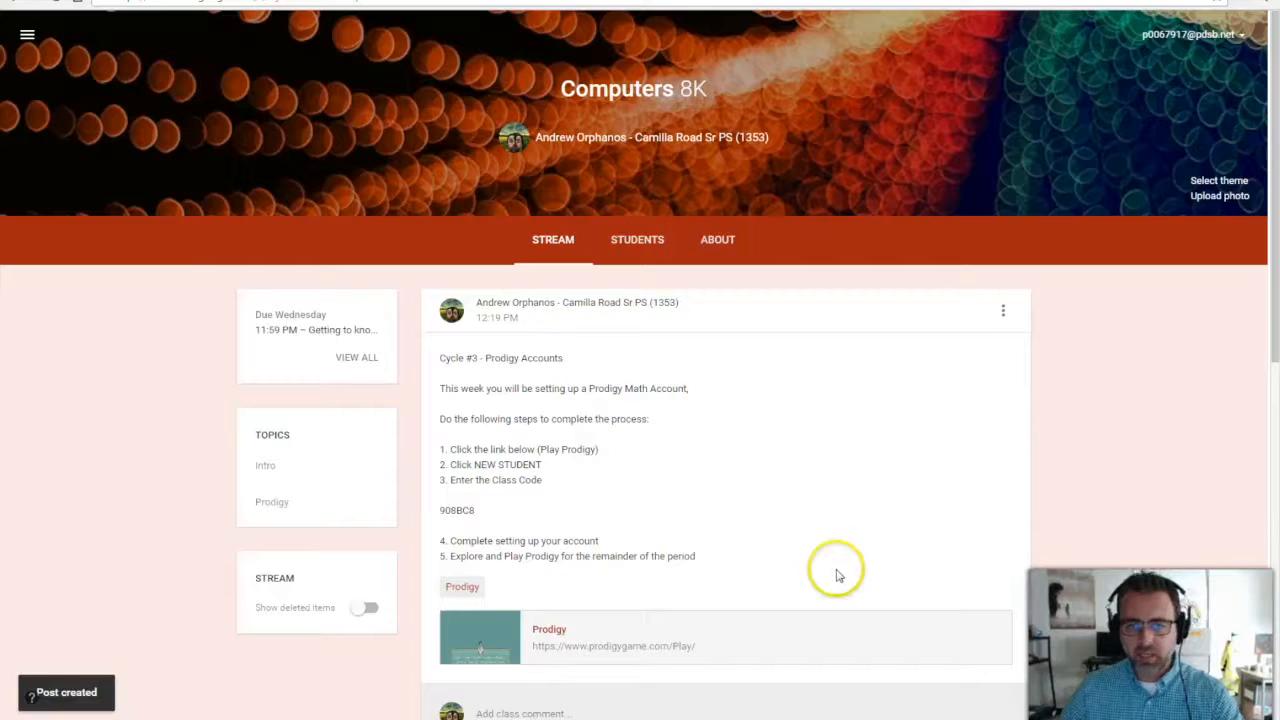
On the Students page, search 's' for a student, select the match, then close without inviting.
{"action": "left_click", "coordinate": [657, 248]}
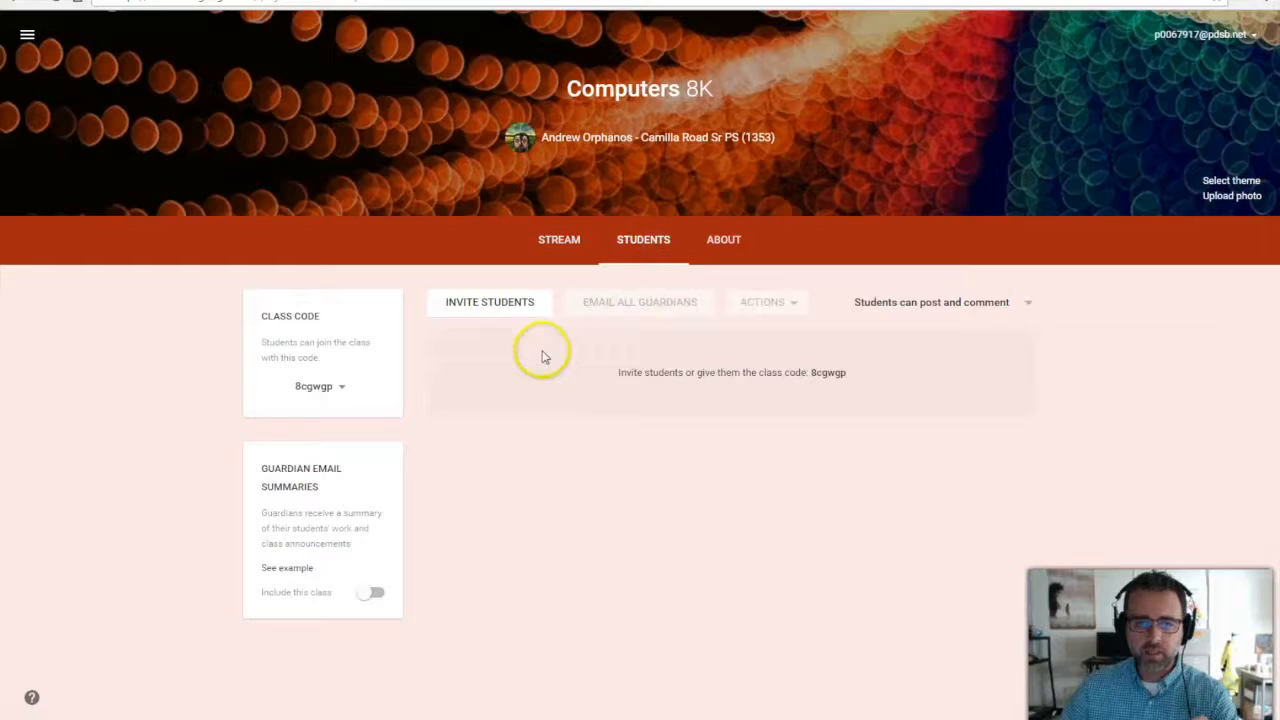
{"action": "left_click", "coordinate": [514, 308]}
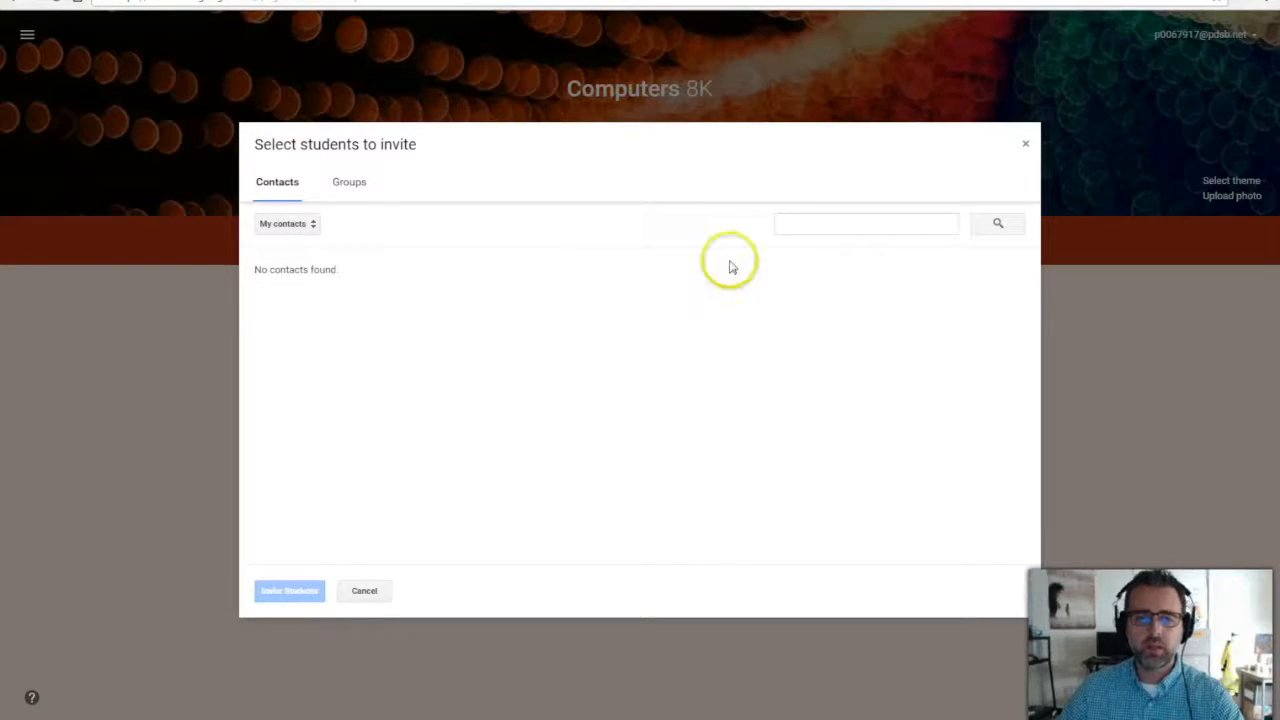
{"action": "left_click", "coordinate": [794, 226]}
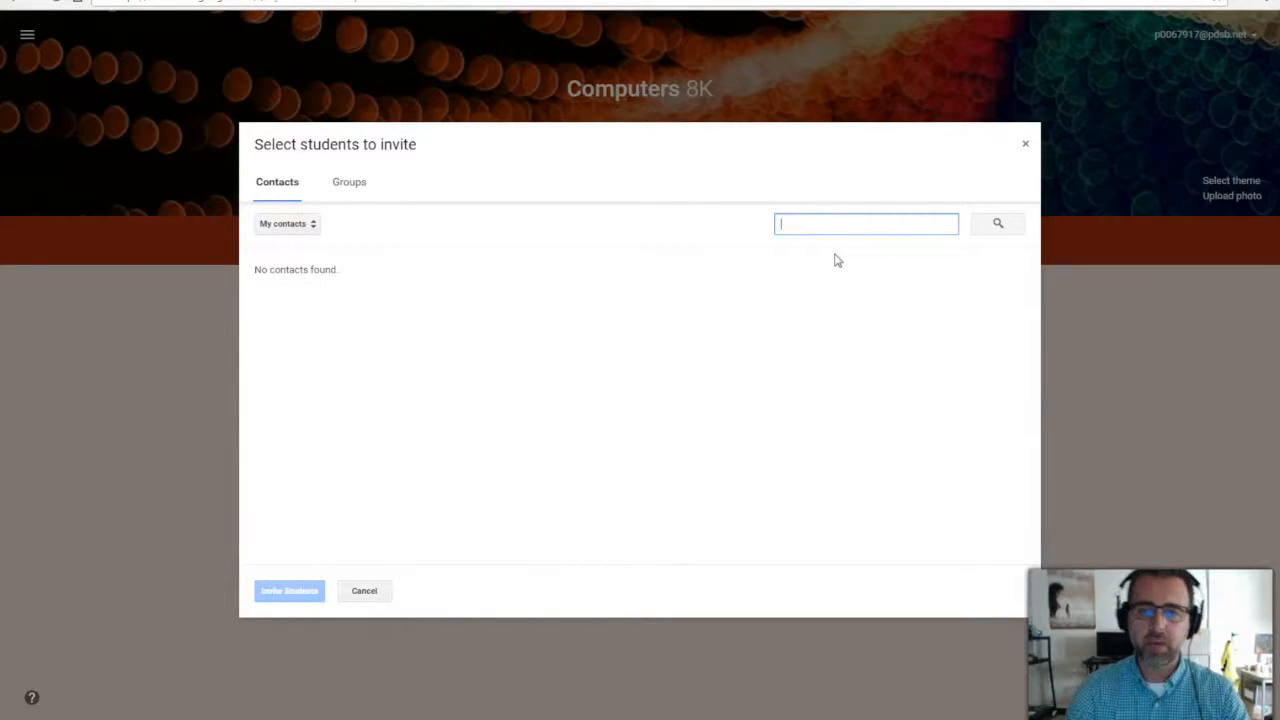
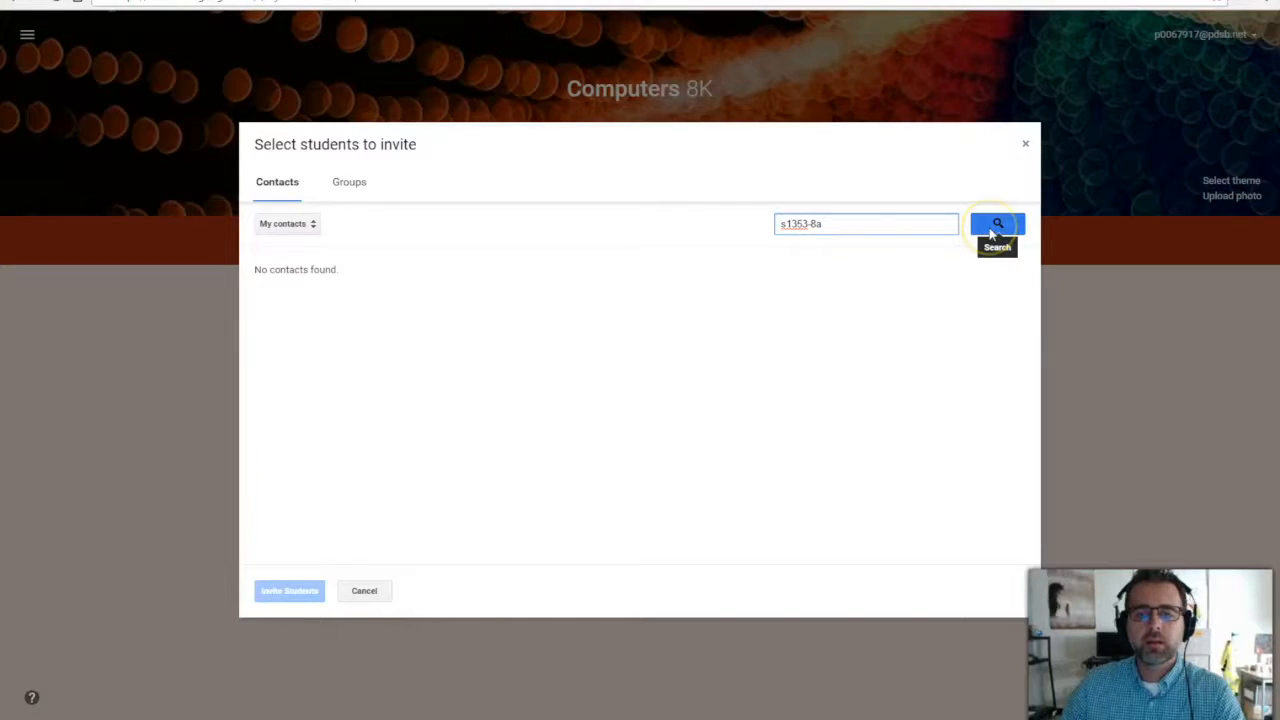
{"action": "left_click", "coordinate": [993, 232]}
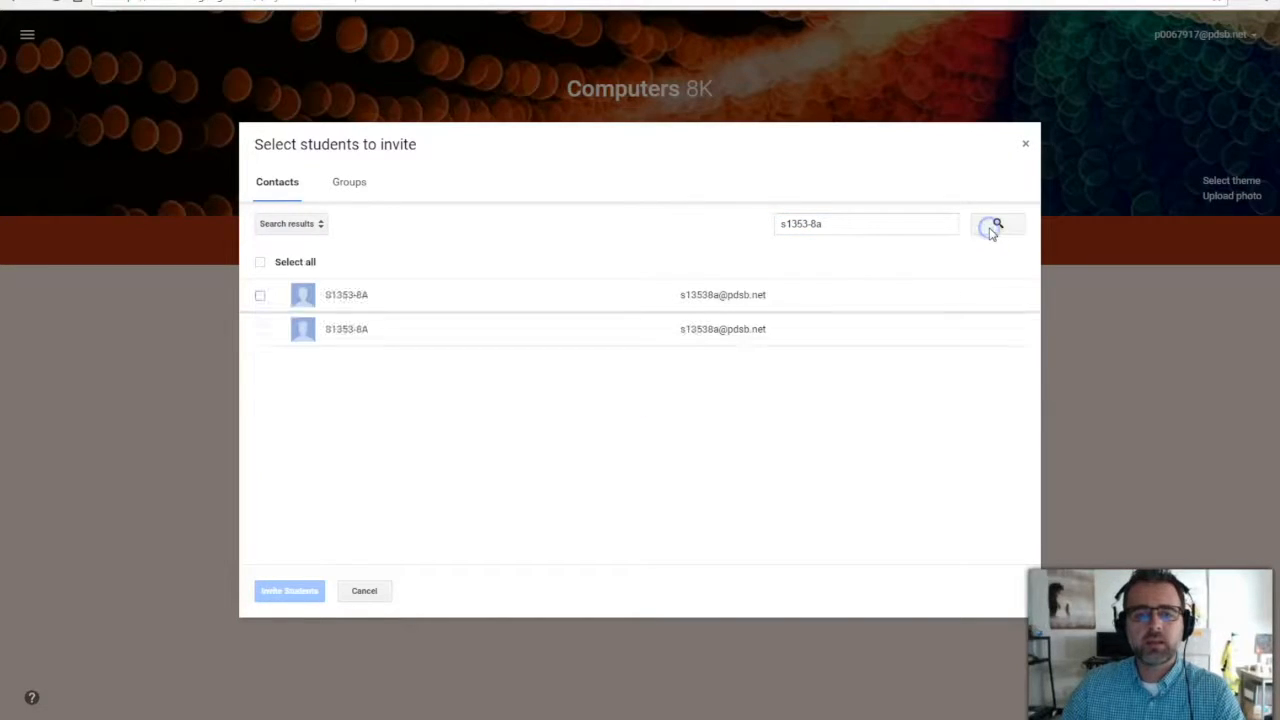
{"action": "left_click", "coordinate": [261, 298]}
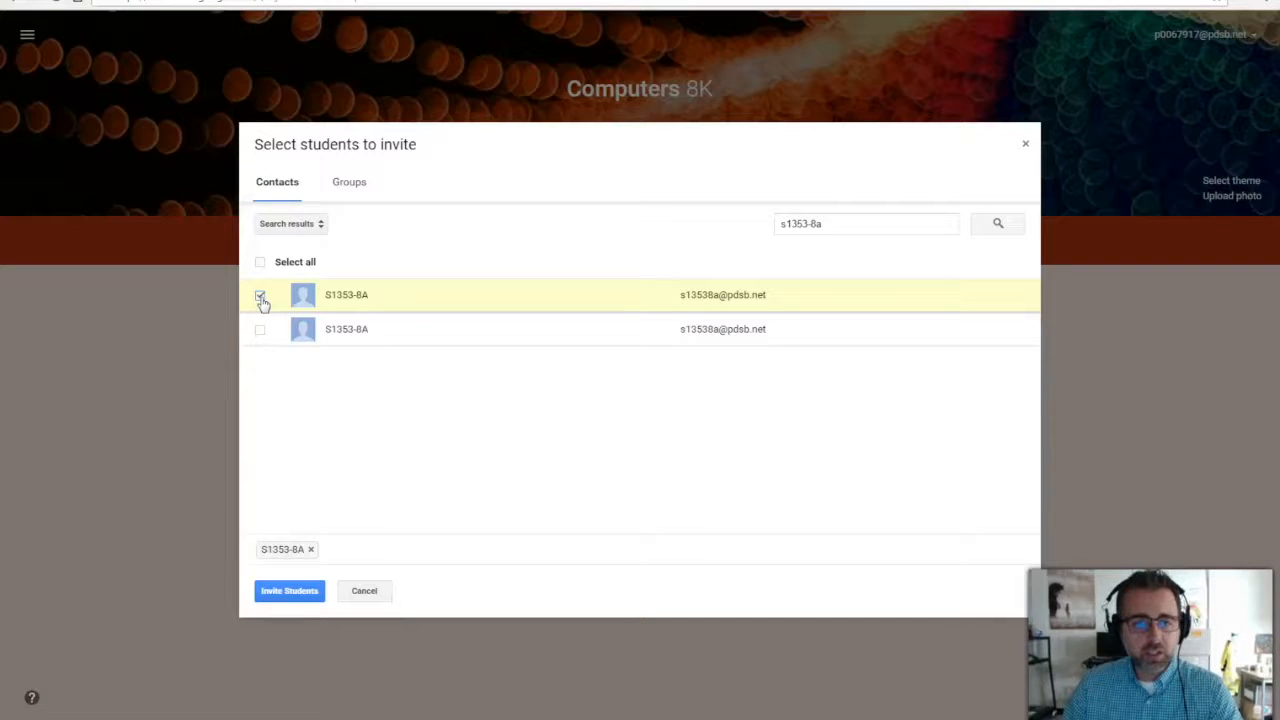
{"action": "left_click", "coordinate": [1025, 144]}
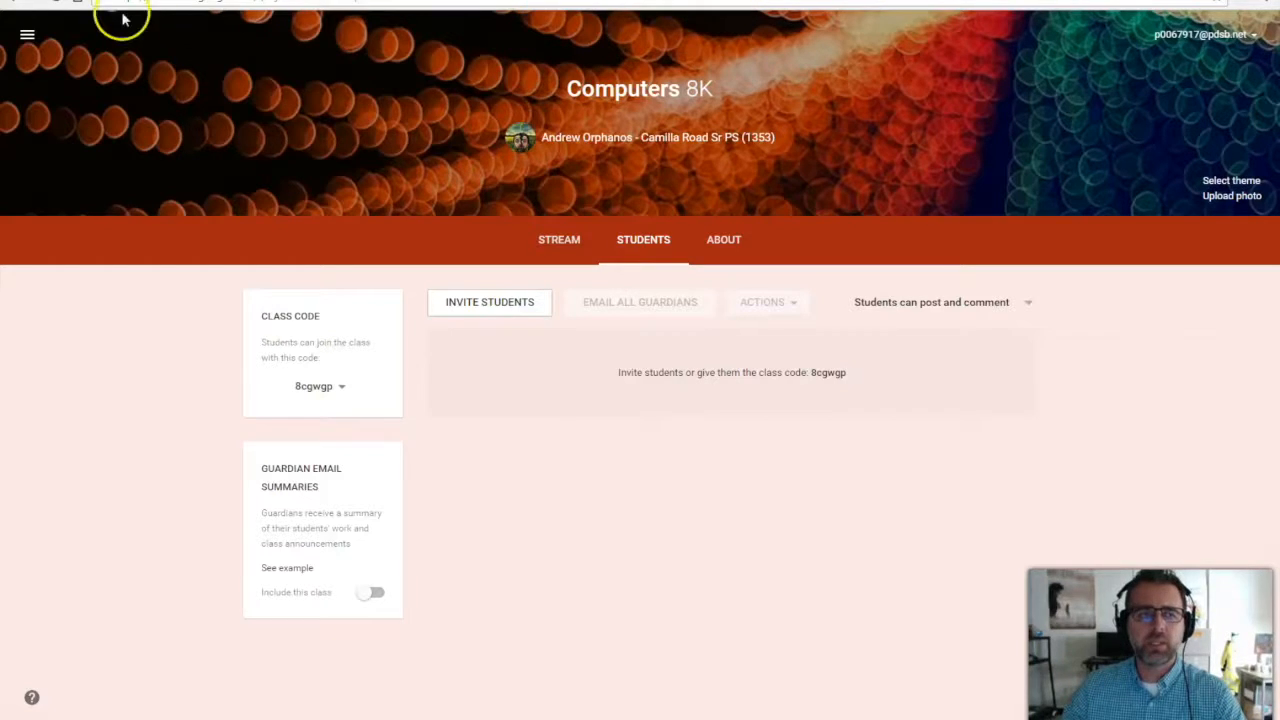
{"action": "left_click", "coordinate": [28, 38]}
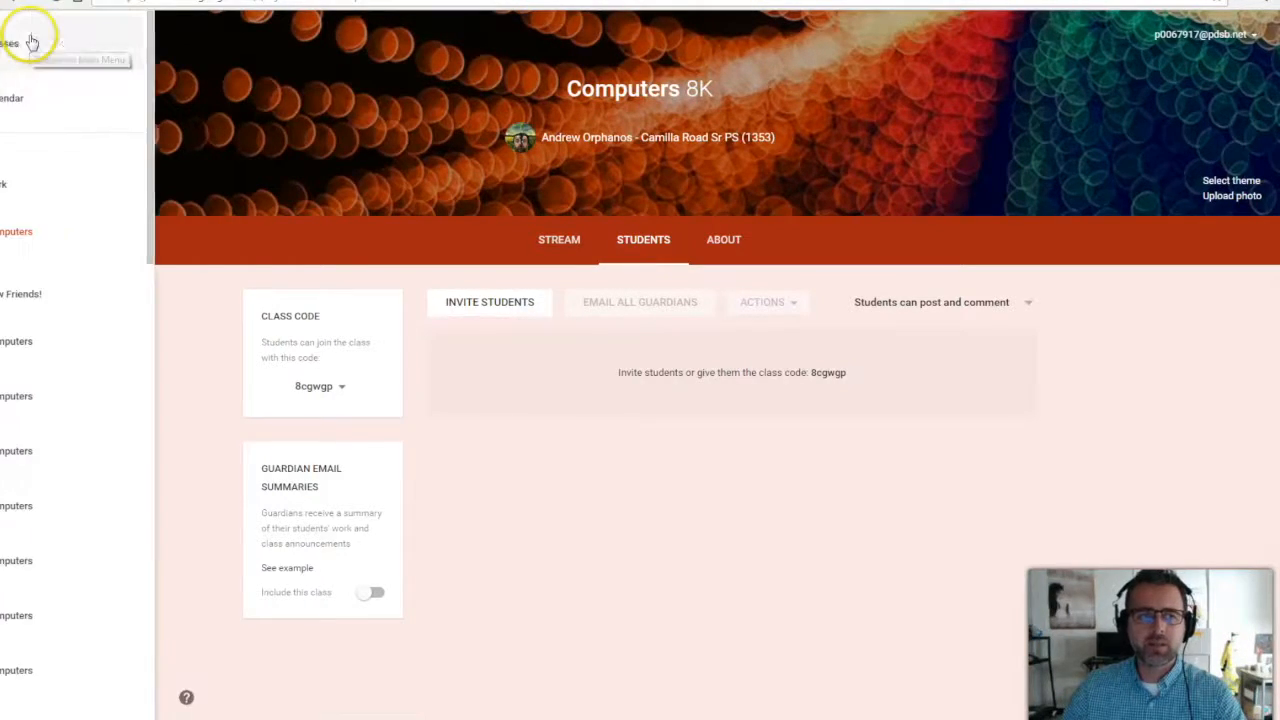
{"action": "left_click", "coordinate": [60, 45]}
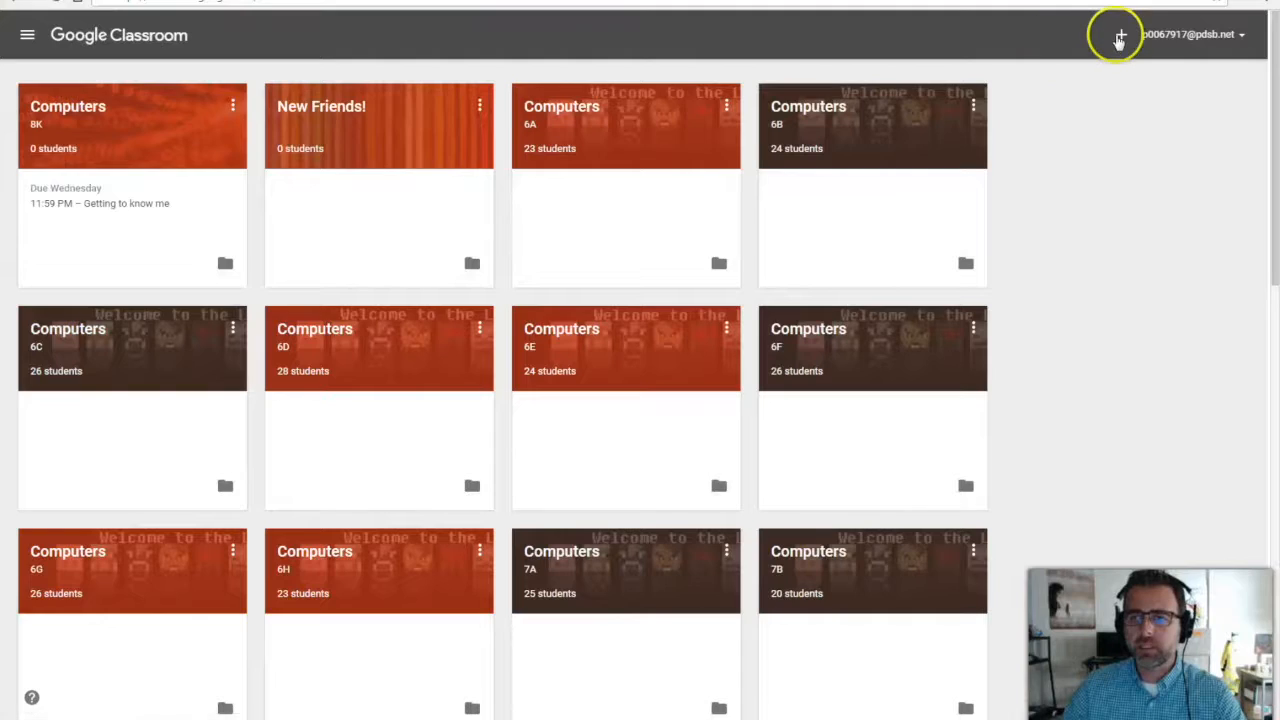
{"action": "left_click", "coordinate": [1121, 35]}
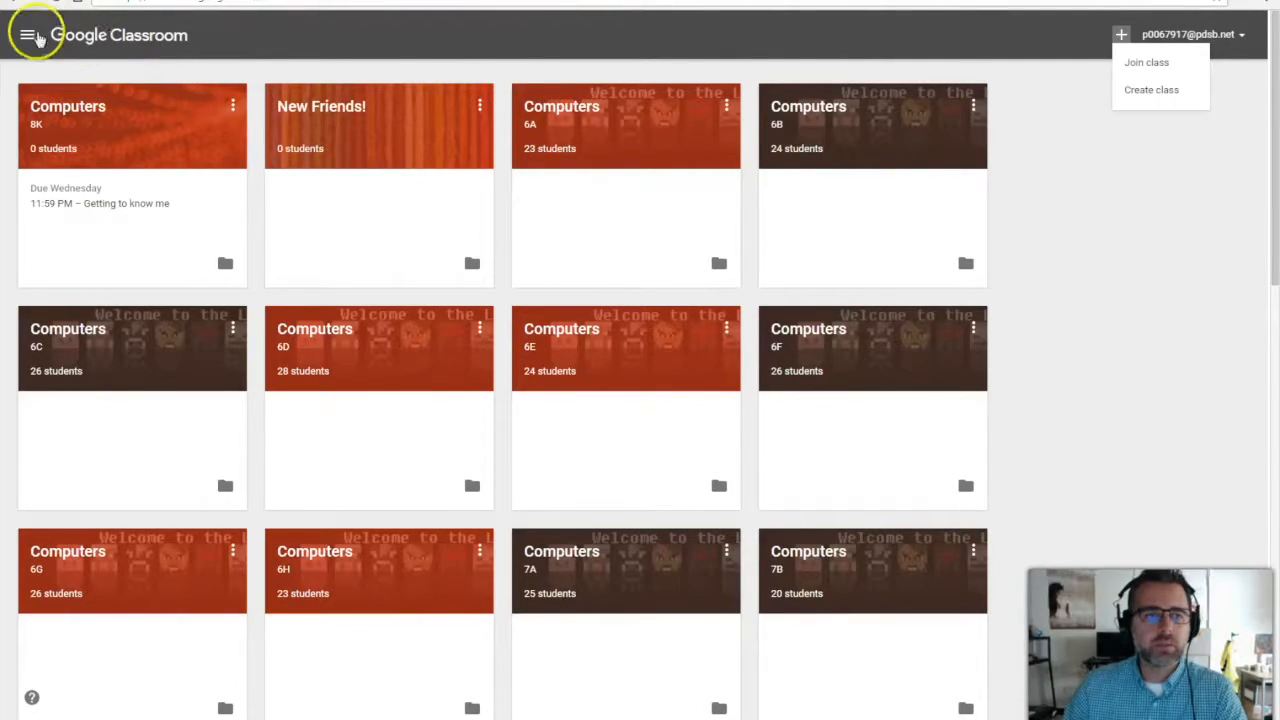
{"action": "left_click", "coordinate": [68, 110]}
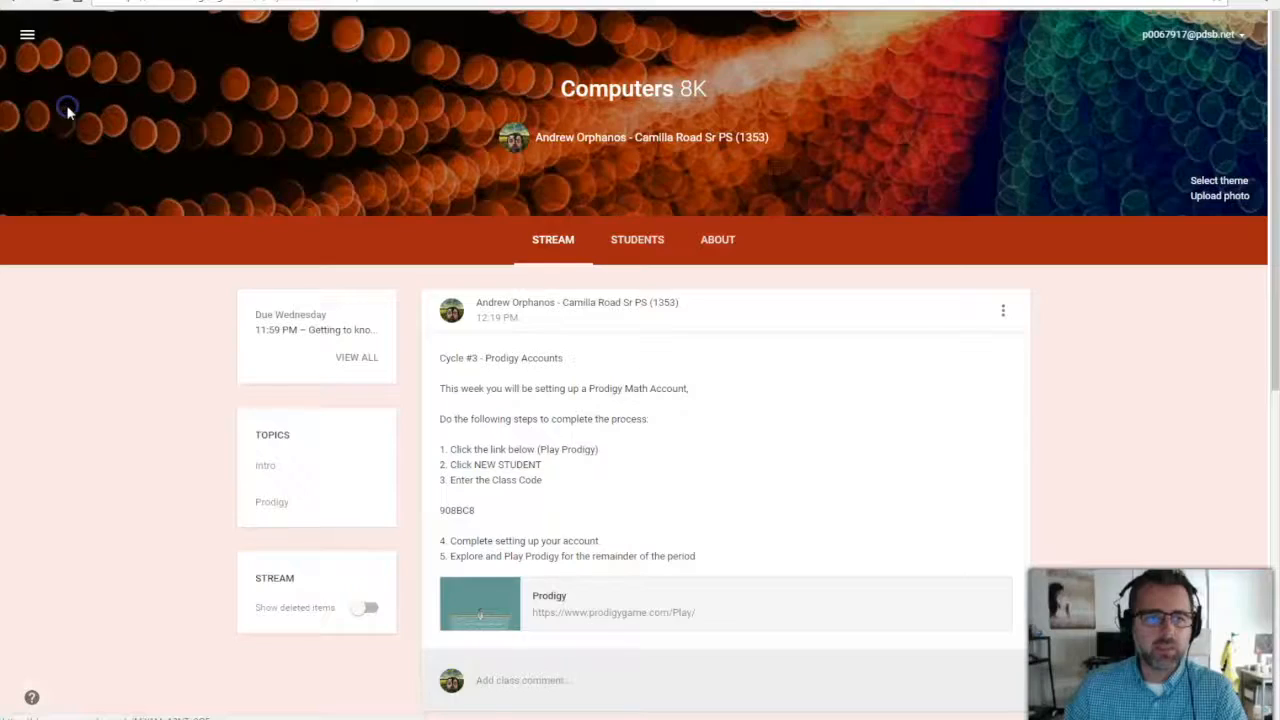
{"action": "left_click", "coordinate": [638, 243]}
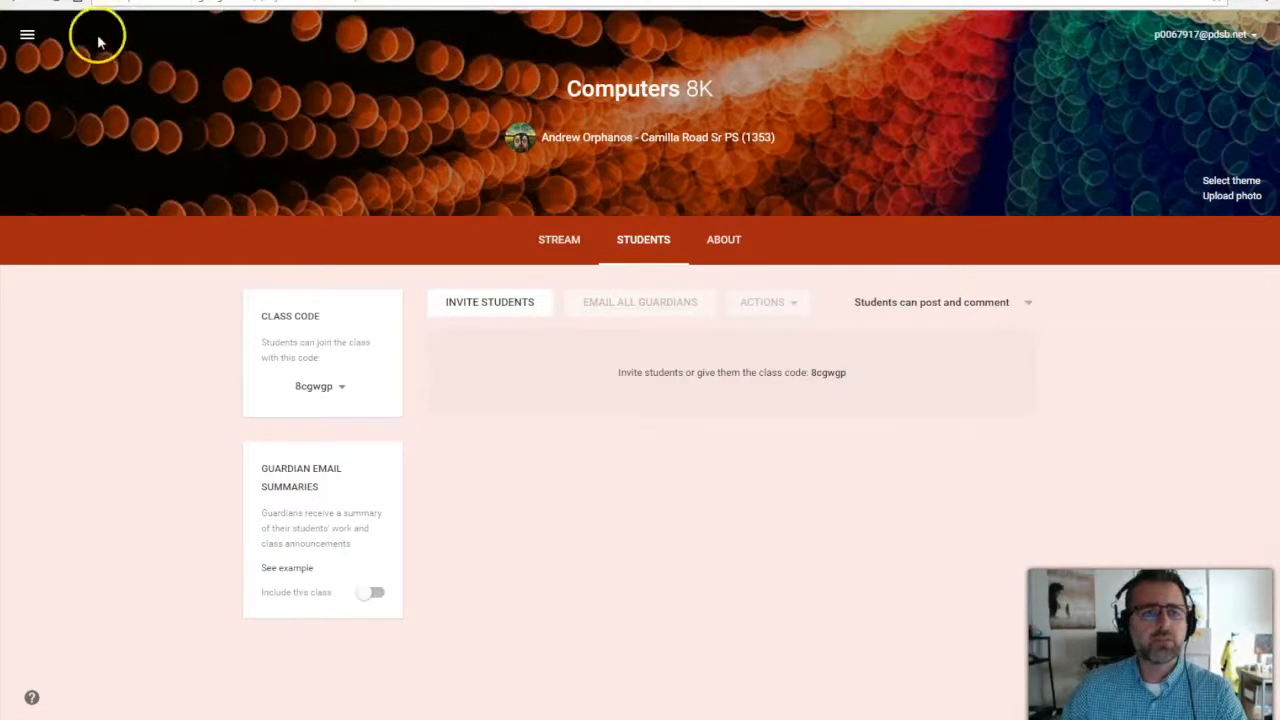
Switch to the Computers 6A class from the class list.
{"action": "left_click", "coordinate": [27, 35]}
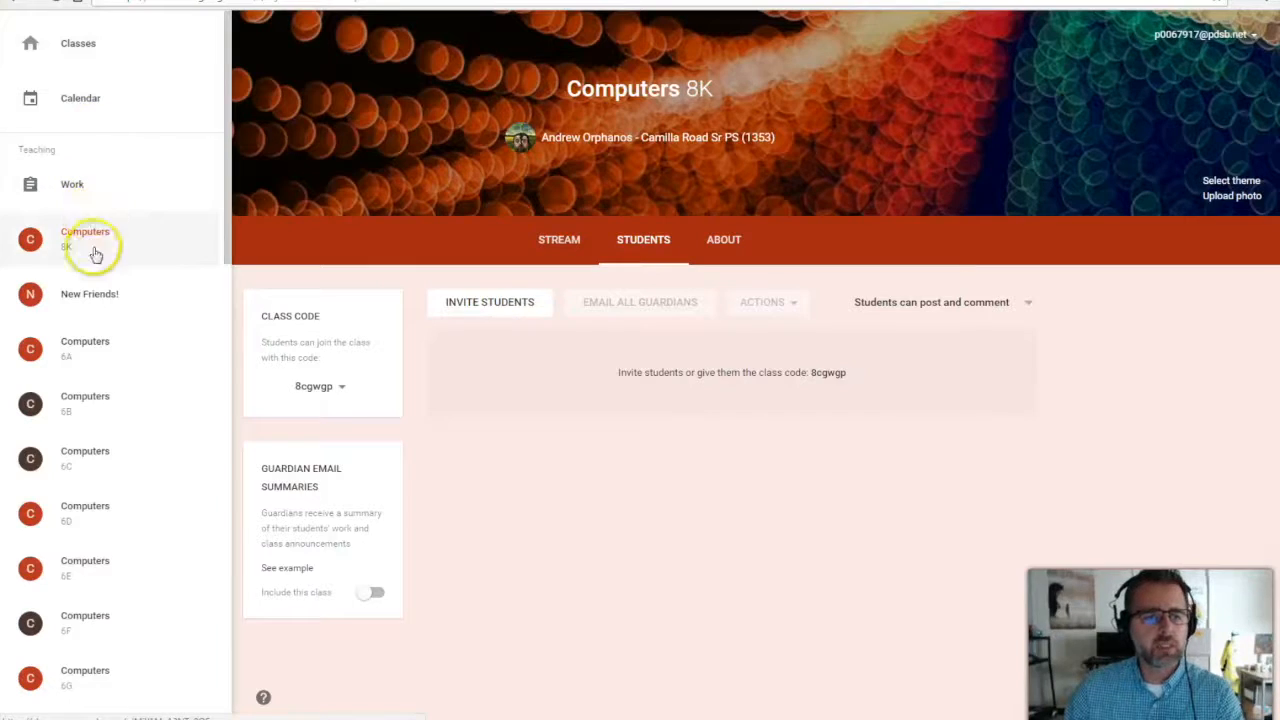
{"action": "left_click", "coordinate": [106, 354]}
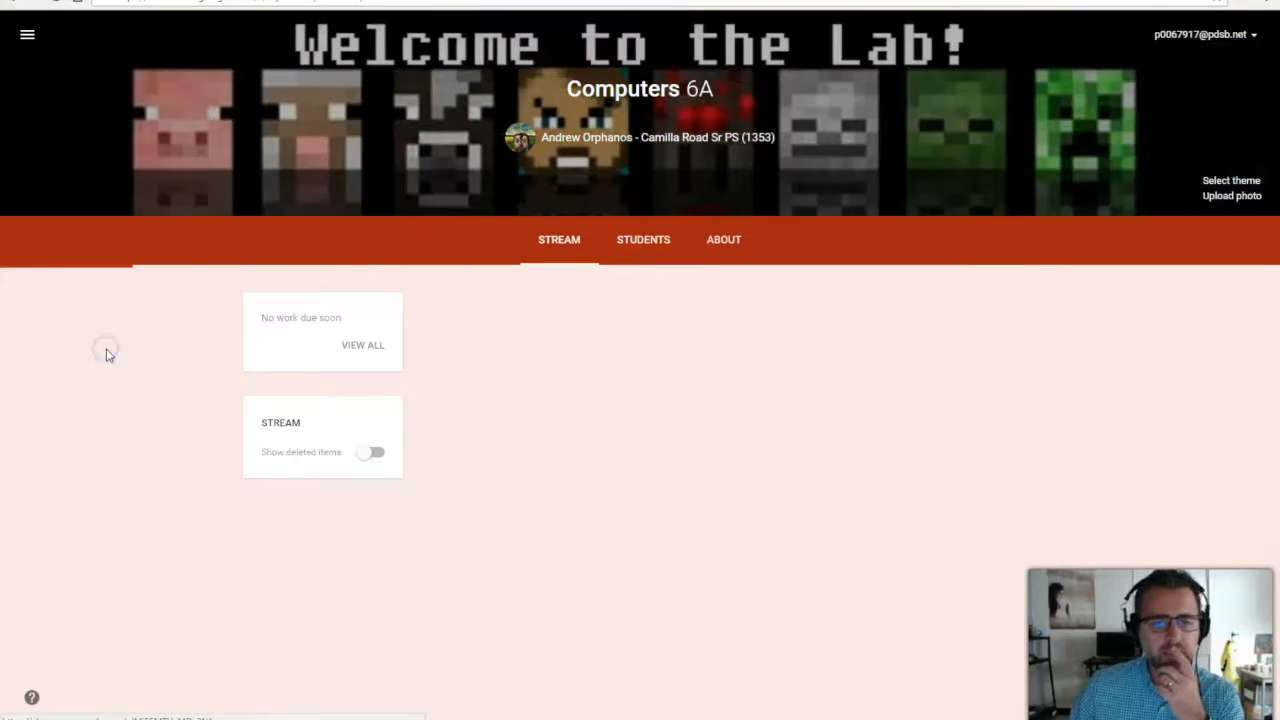
{"action": "scroll", "coordinate": [776, 512], "scroll_direction": "down", "scroll_amount": 3}
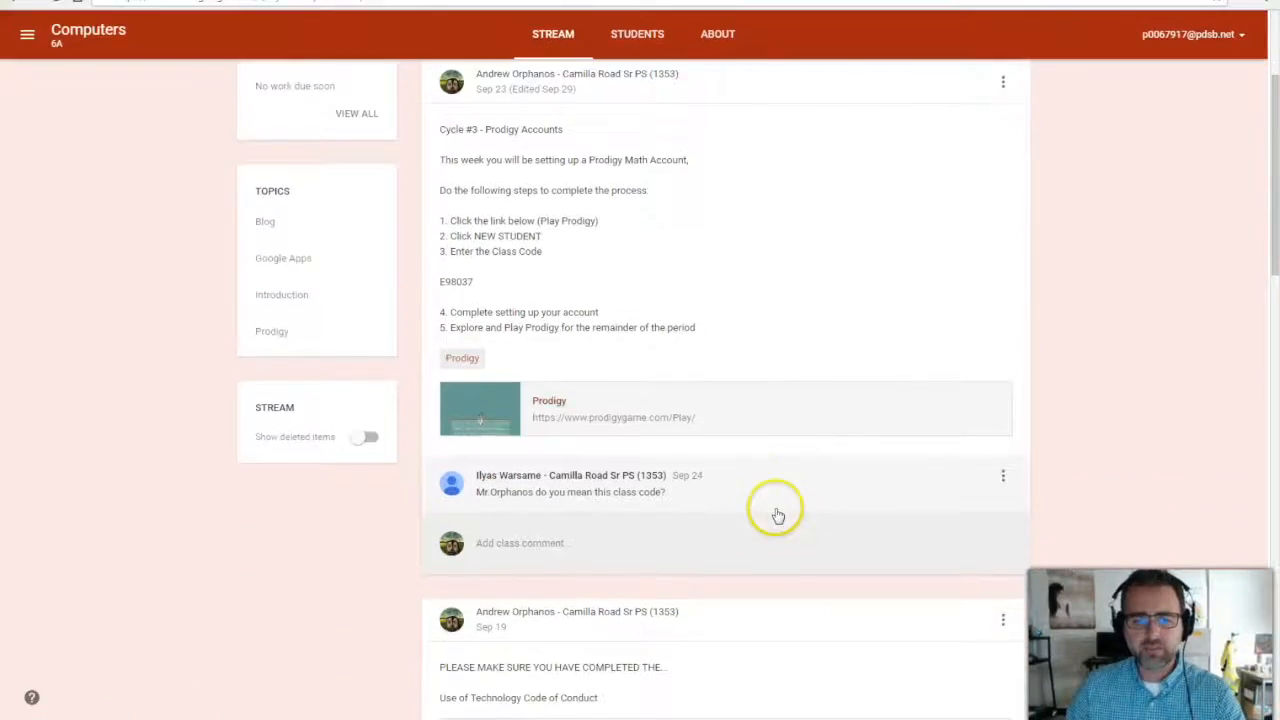
{"action": "scroll", "coordinate": [776, 512], "scroll_direction": "down", "scroll_amount": 6}
{"action": "scroll", "coordinate": [774, 509], "scroll_direction": "up", "scroll_amount": 6}
View the Computers 6A student roster and cancel a guardian invitation for the first student.
{"action": "left_click", "coordinate": [633, 36]}
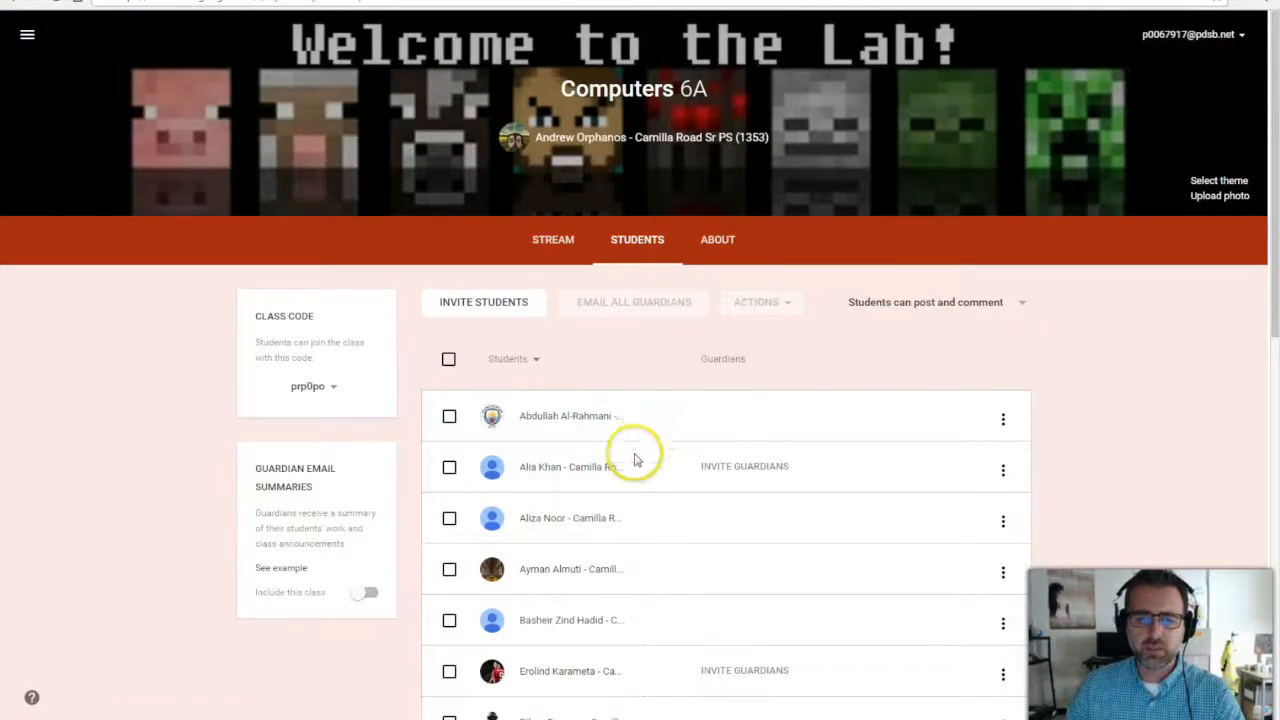
{"action": "scroll", "coordinate": [630, 500], "scroll_direction": "down", "scroll_amount": 2}
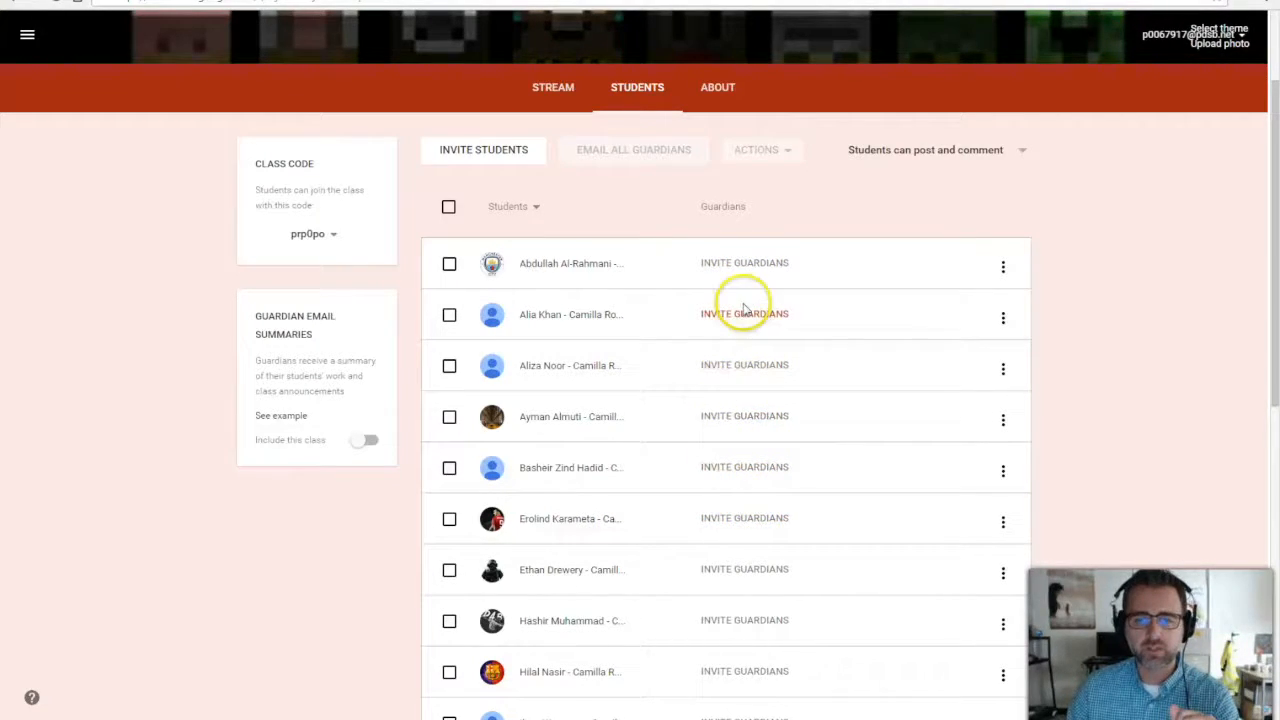
{"action": "left_click", "coordinate": [740, 266]}
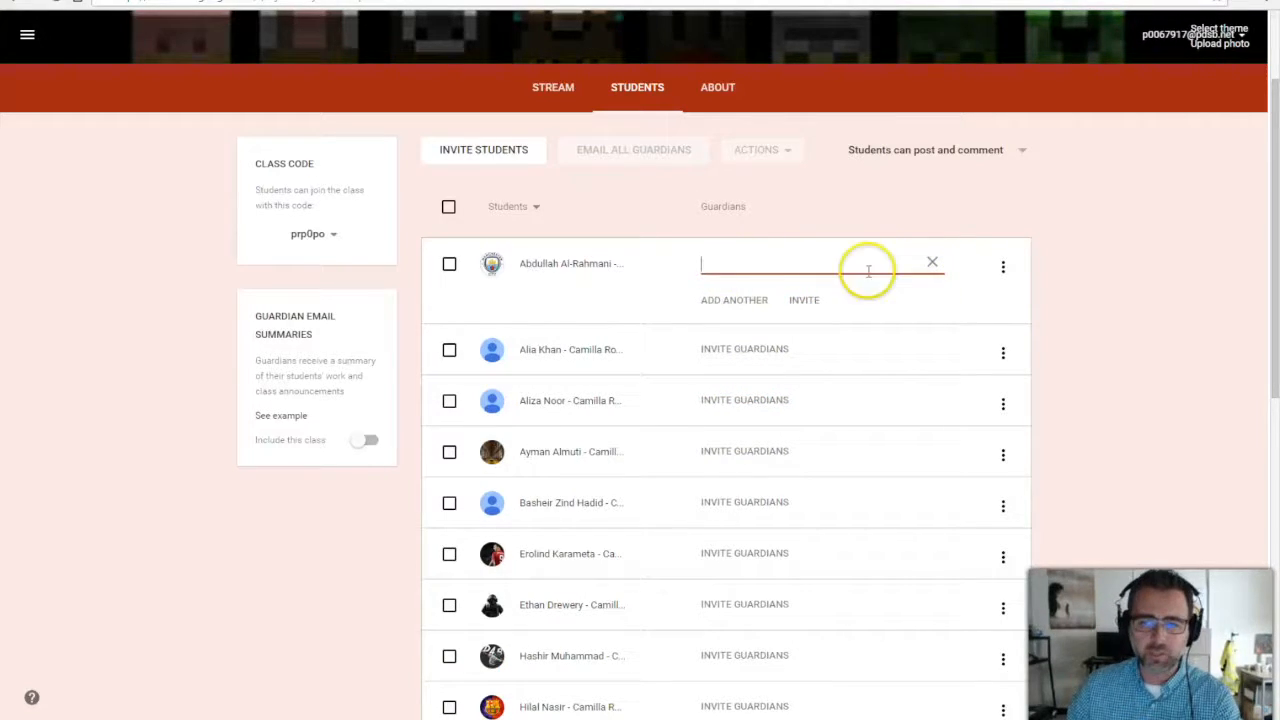
{"action": "left_click", "coordinate": [931, 263]}
Back on the stream, open the Done count for the Training for Google Apps assignment.
{"action": "scroll", "coordinate": [826, 390], "scroll_direction": "down", "scroll_amount": 5}
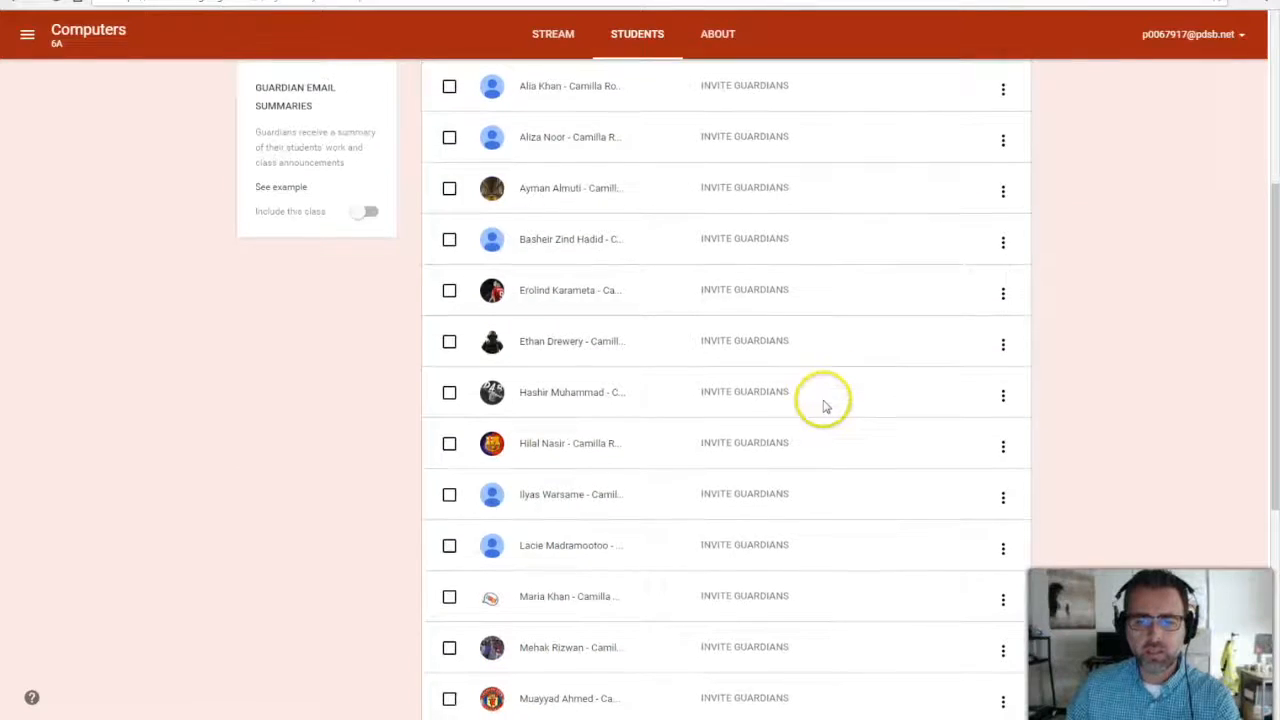
{"action": "scroll", "coordinate": [792, 432], "scroll_direction": "down", "scroll_amount": 2}
{"action": "scroll", "coordinate": [792, 432], "scroll_direction": "up", "scroll_amount": 8}
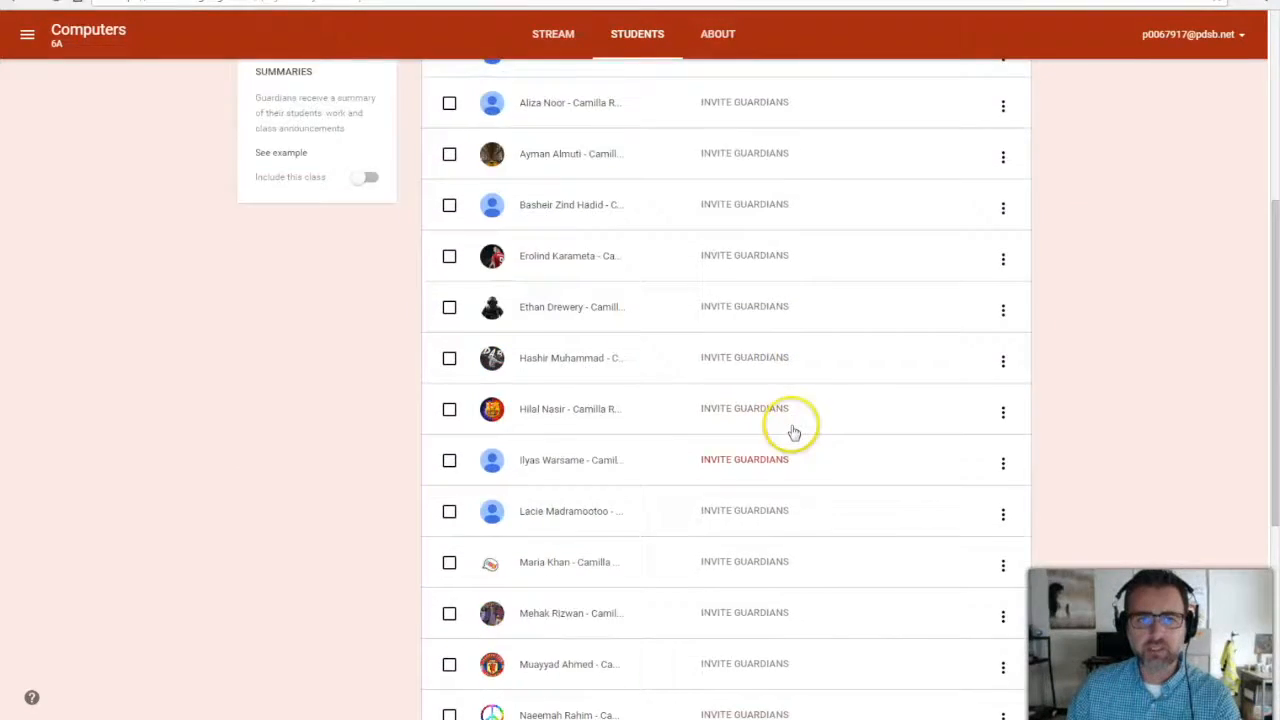
{"action": "left_click", "coordinate": [558, 250]}
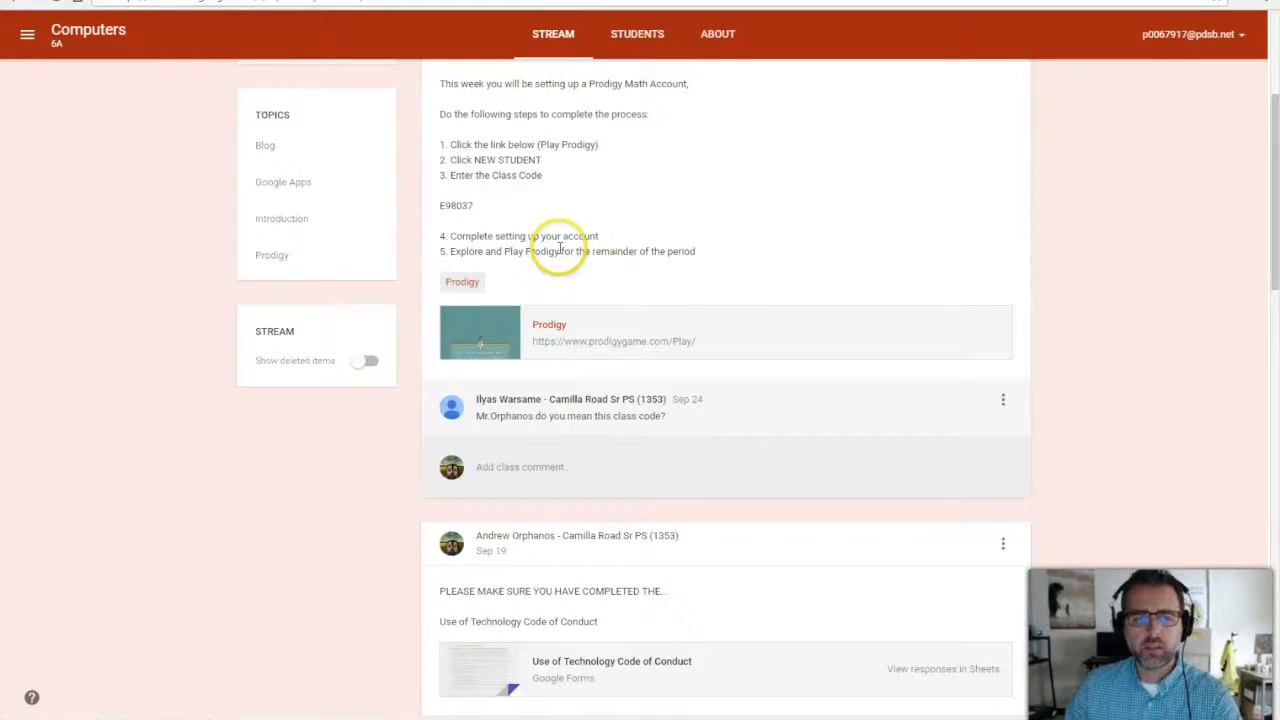
{"action": "scroll", "coordinate": [655, 430], "scroll_direction": "down", "scroll_amount": 3}
{"action": "scroll", "coordinate": [657, 432], "scroll_direction": "down", "scroll_amount": 9}
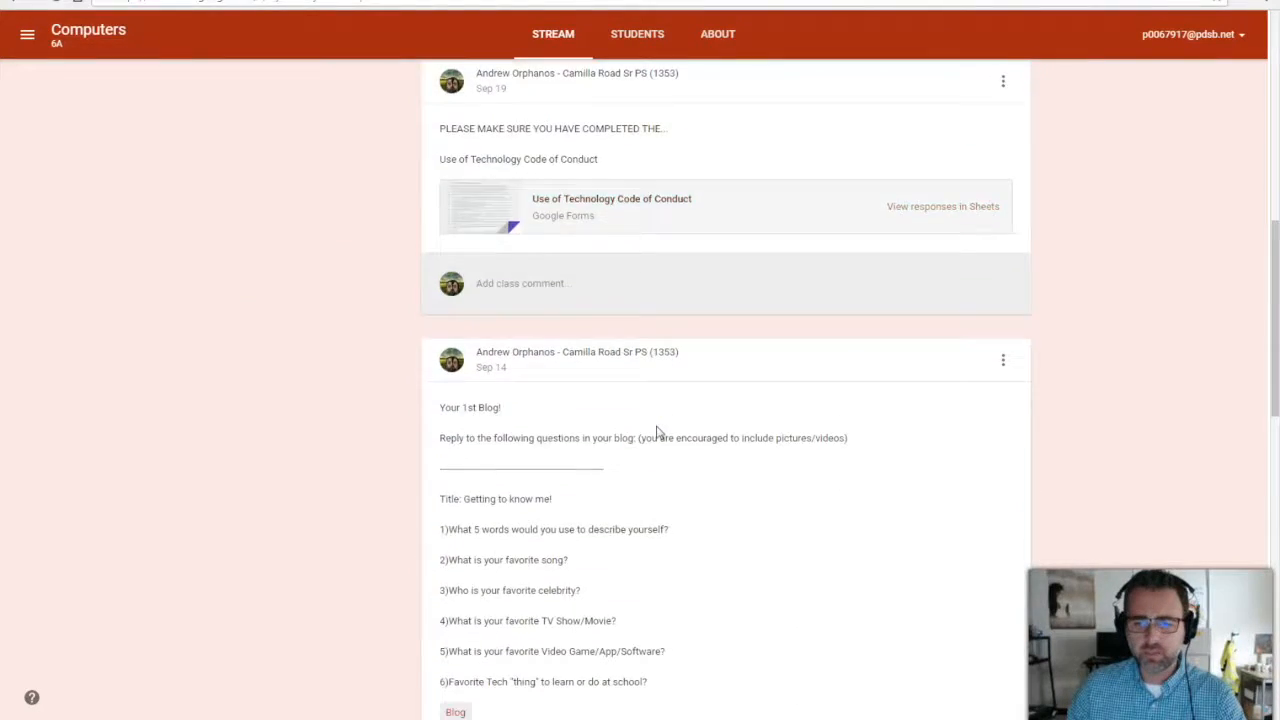
{"action": "scroll", "coordinate": [657, 432], "scroll_direction": "down", "scroll_amount": 6}
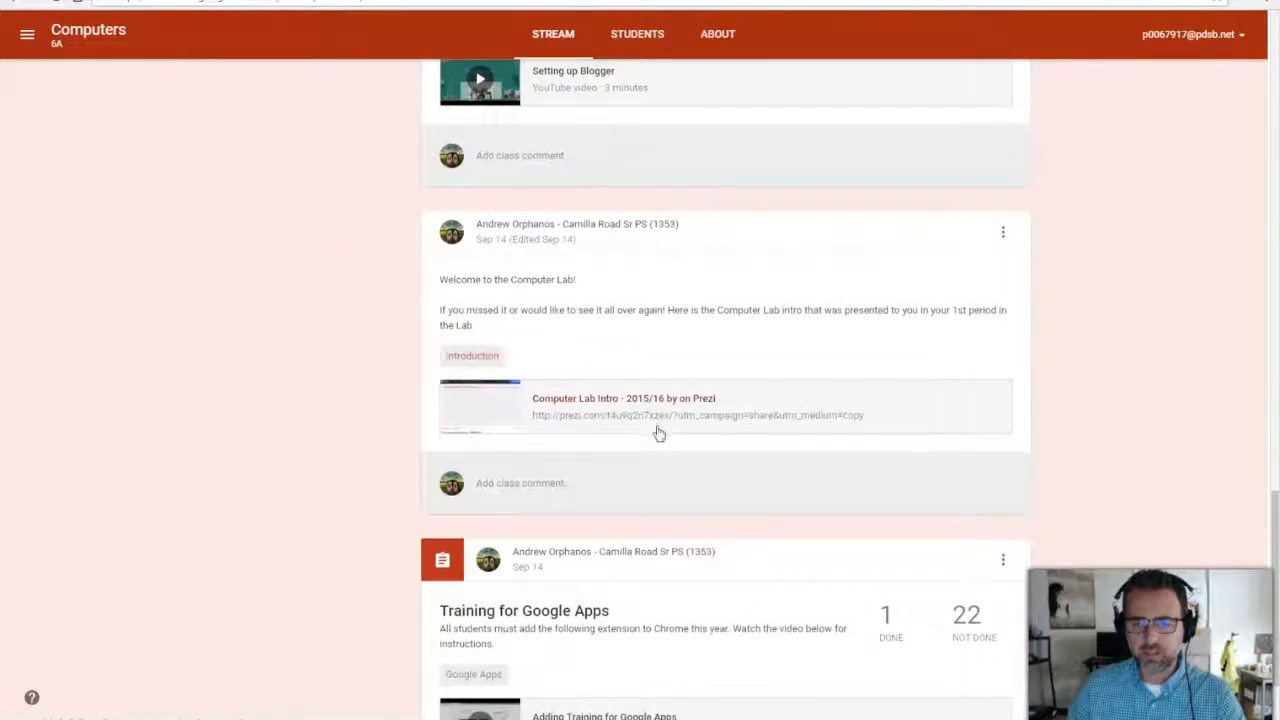
{"action": "left_click", "coordinate": [879, 477]}
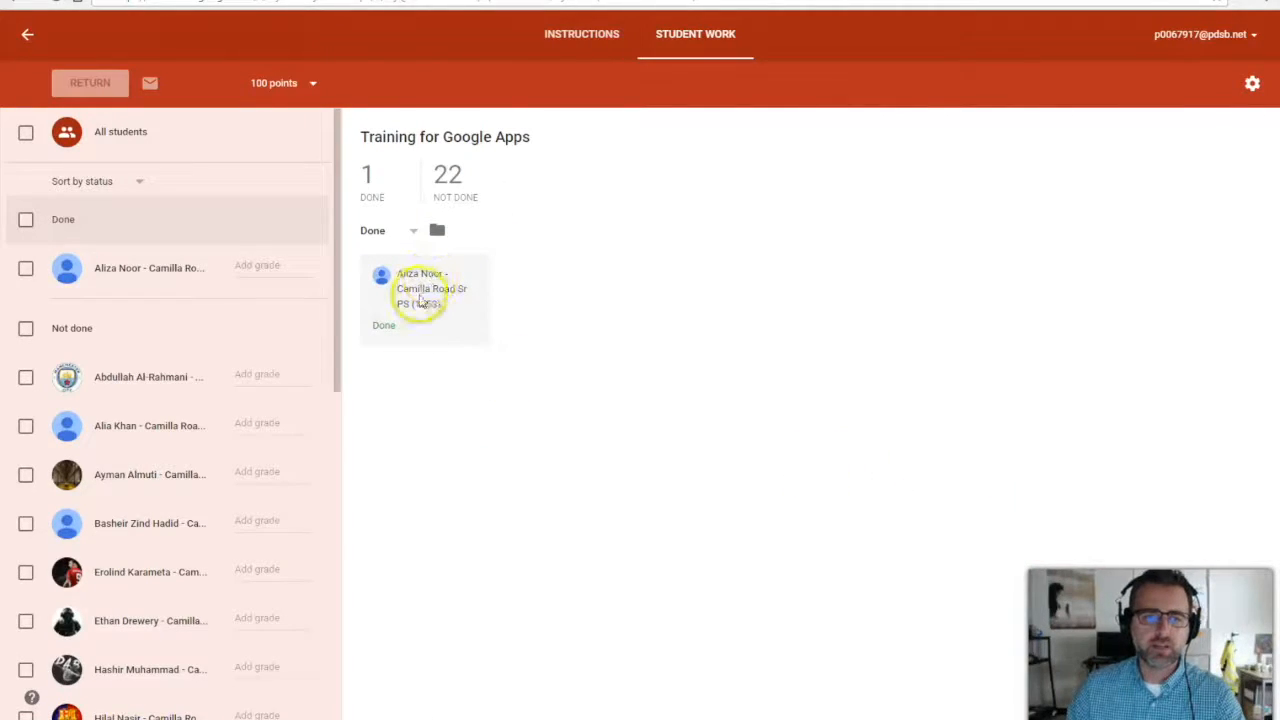
Check the 22 students who haven't finished, then return to the Classes grid.
{"action": "left_click", "coordinate": [449, 178]}
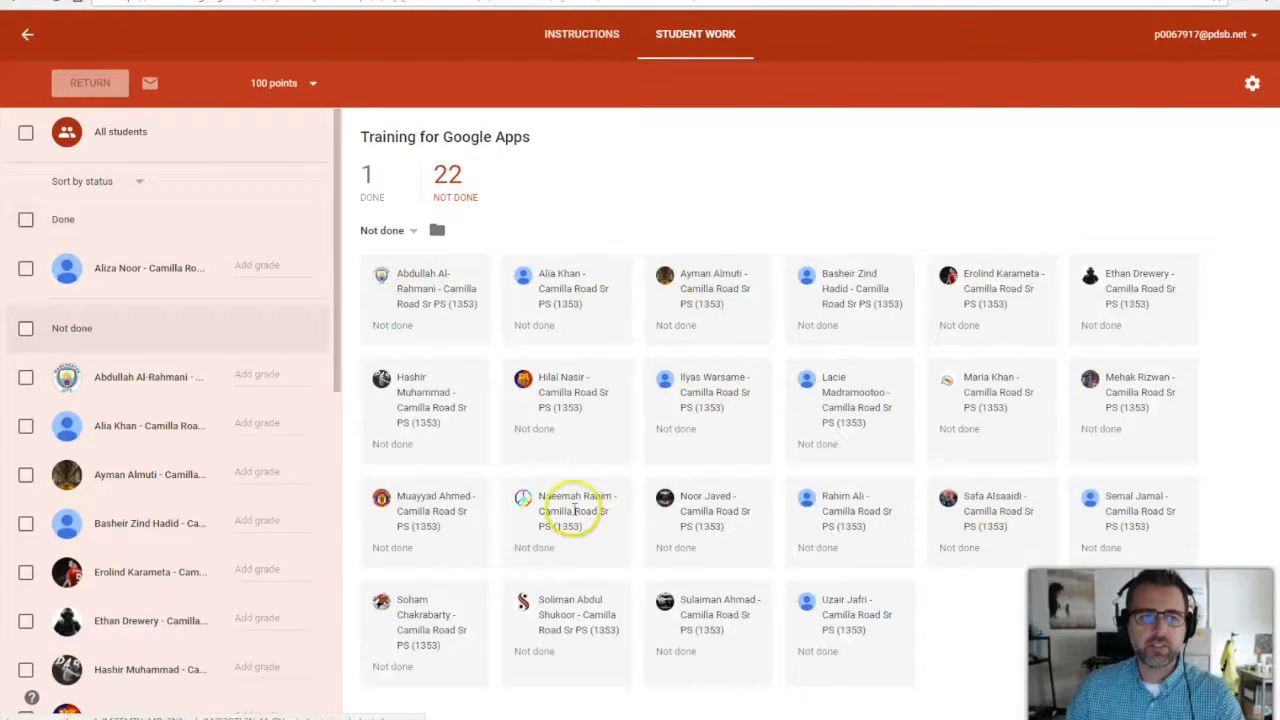
{"action": "left_click", "coordinate": [27, 34]}
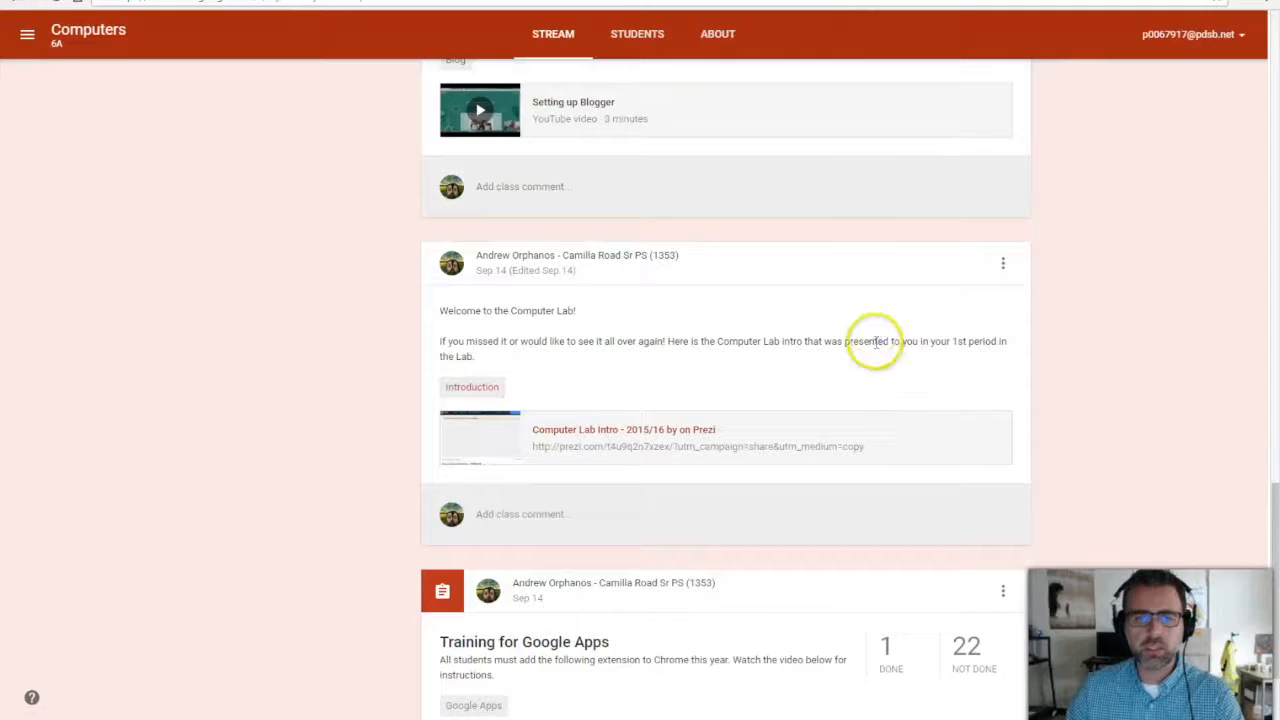
{"action": "scroll", "coordinate": [876, 343], "scroll_direction": "up", "scroll_amount": 20}
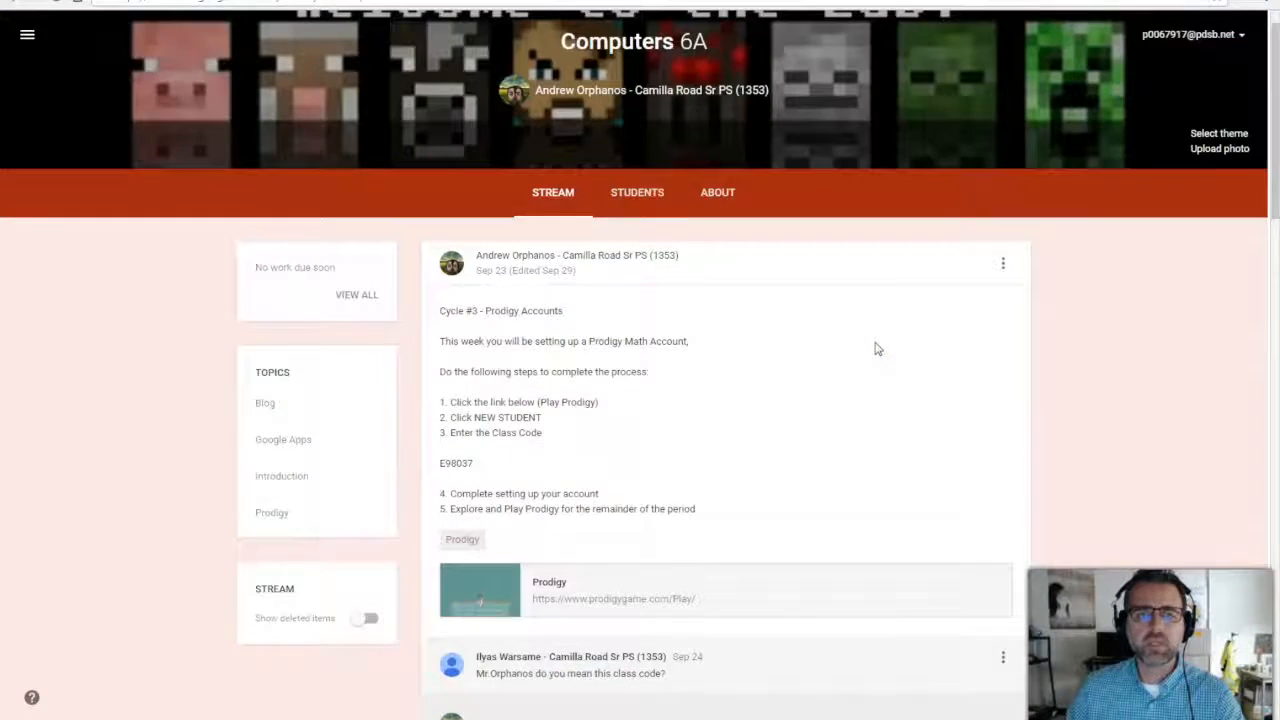
{"action": "scroll", "coordinate": [876, 348], "scroll_direction": "up", "scroll_amount": 1}
{"action": "left_click", "coordinate": [26, 45]}
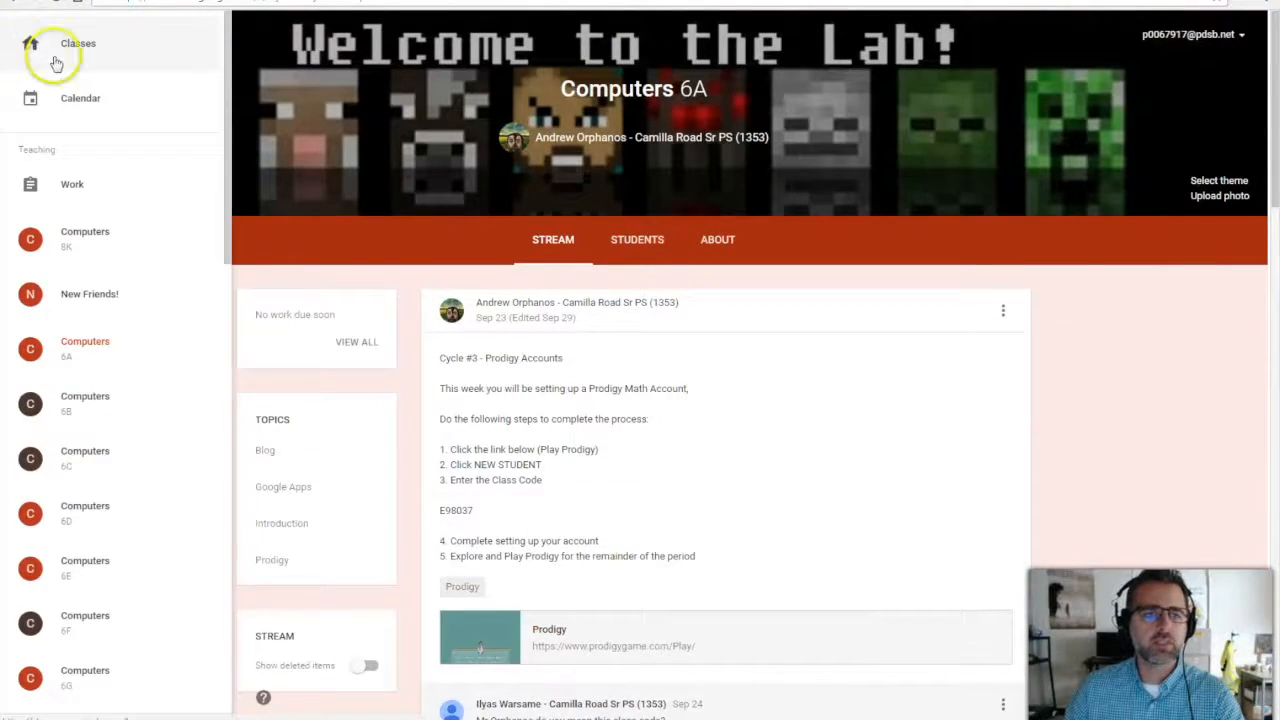
{"action": "left_click", "coordinate": [63, 45]}
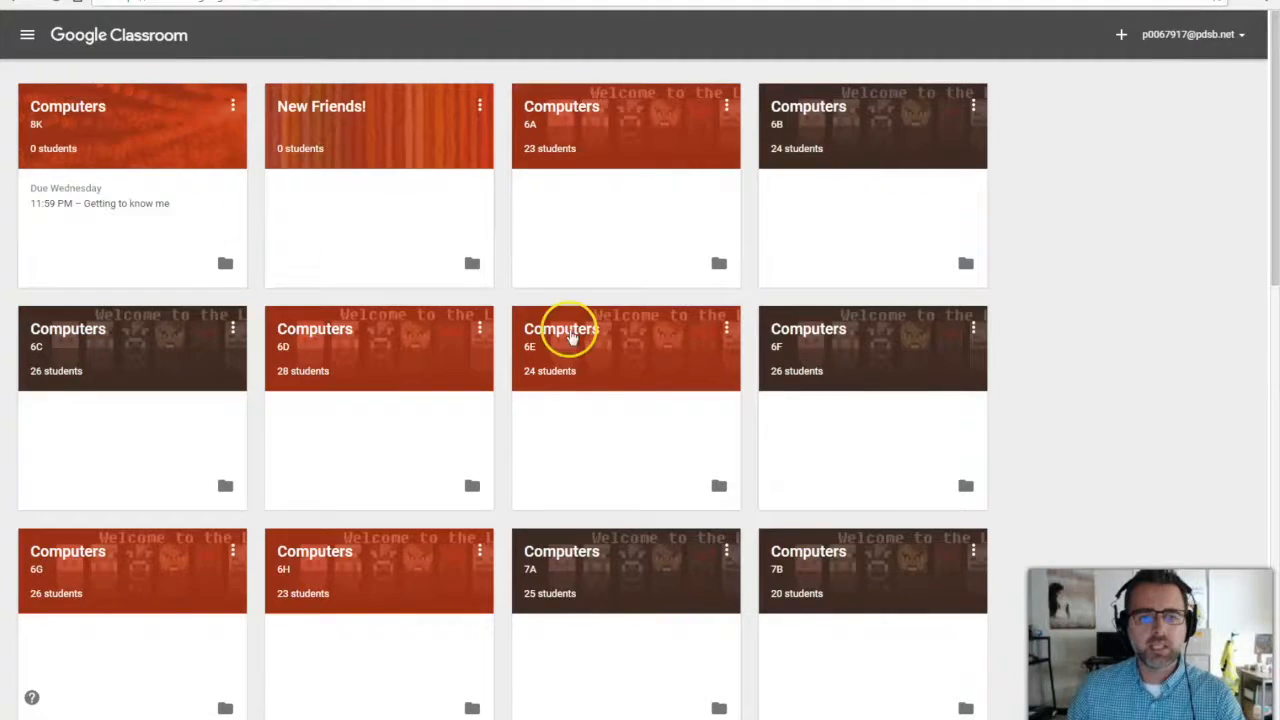